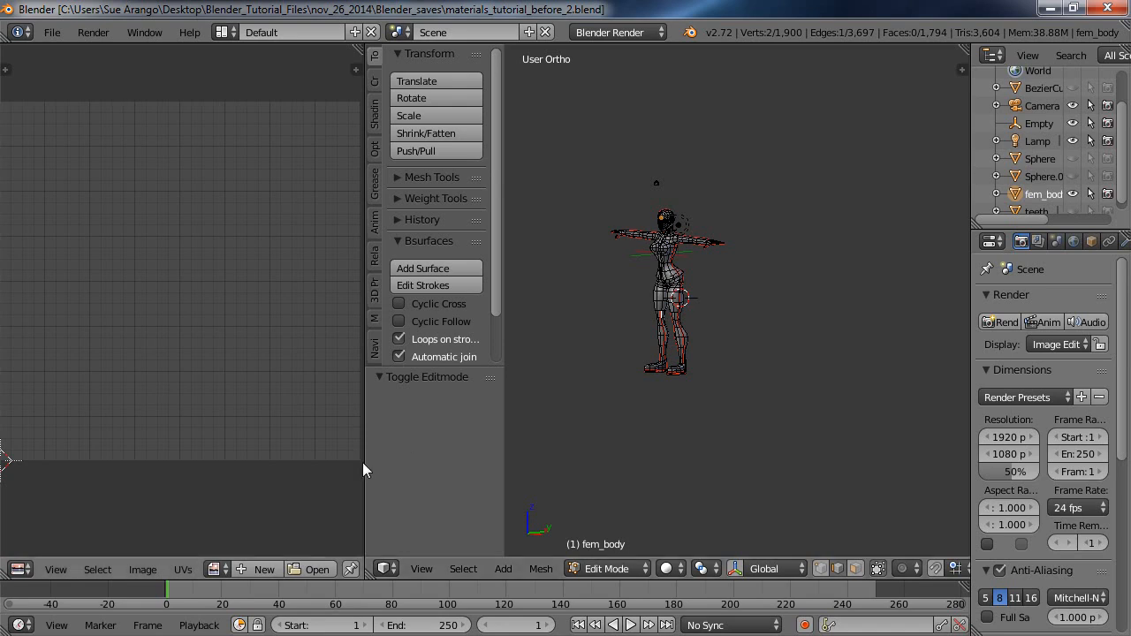
Widen the image editor area and render a test image of the scene, clearing the render result when done.
{"action": "left_click_drag", "start_coordinate": [363, 470], "coordinate": [406, 465]}
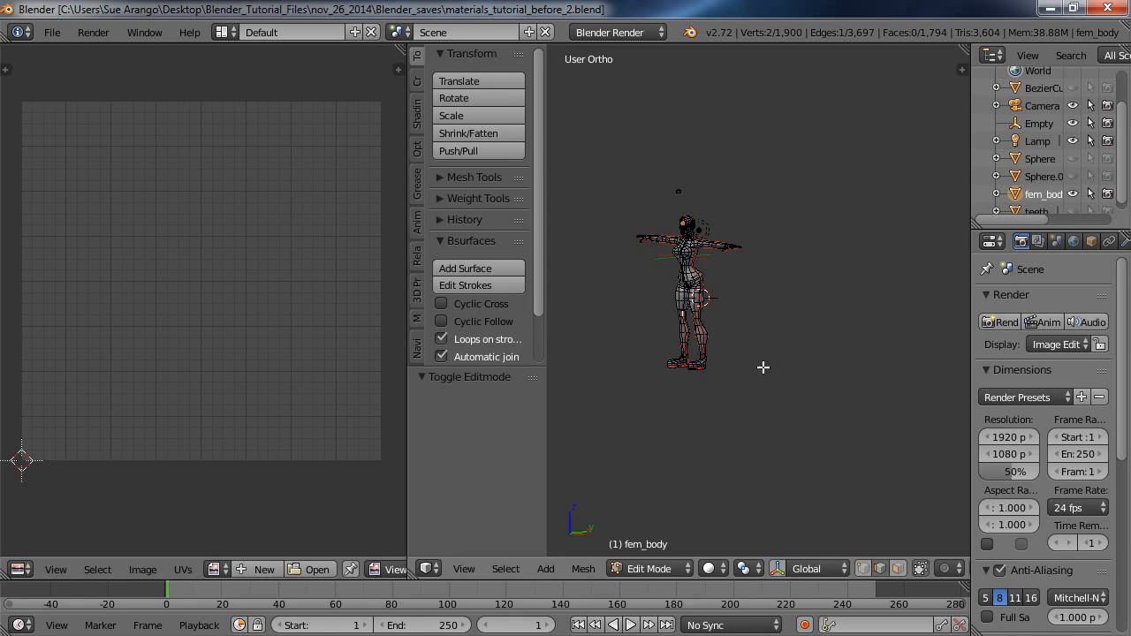
{"action": "left_click", "coordinate": [86, 35]}
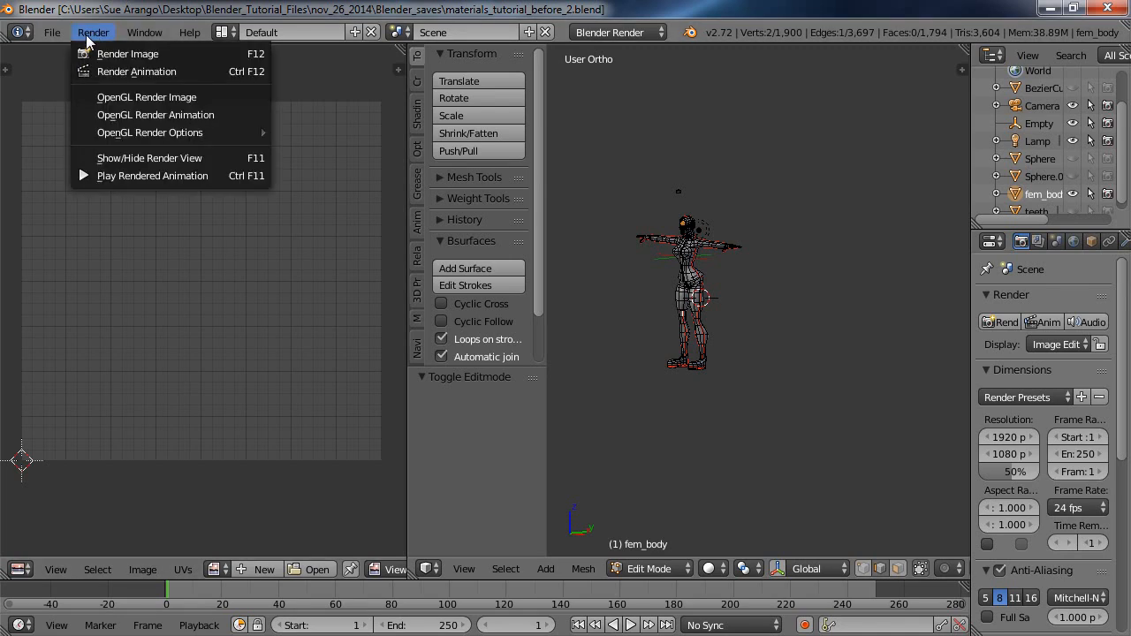
{"action": "left_click", "coordinate": [109, 55]}
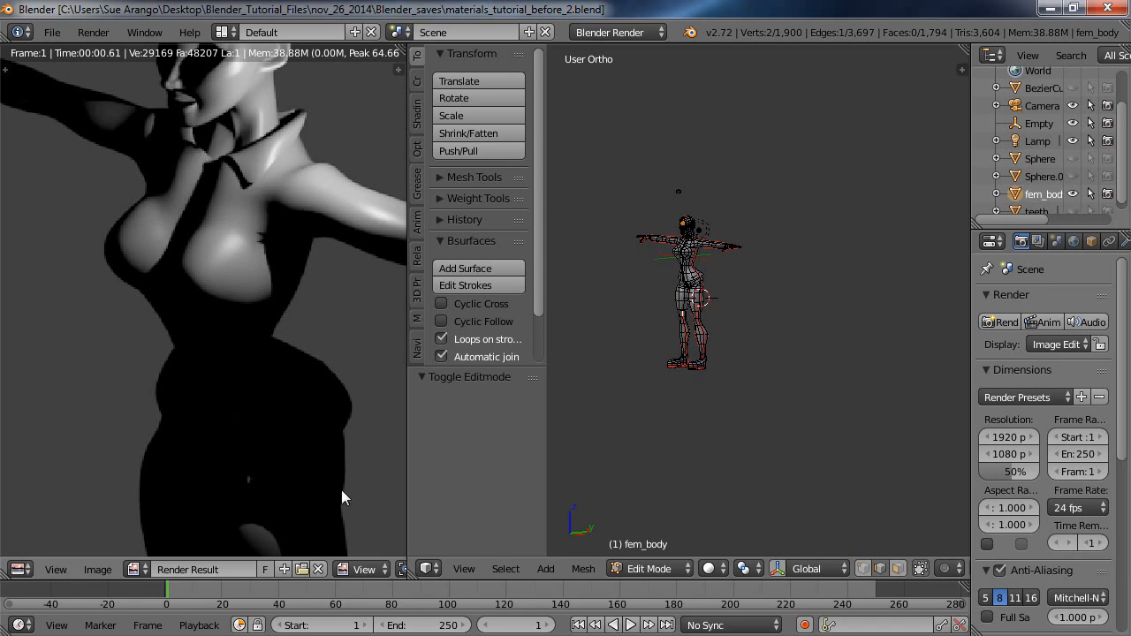
{"action": "left_click", "coordinate": [315, 569]}
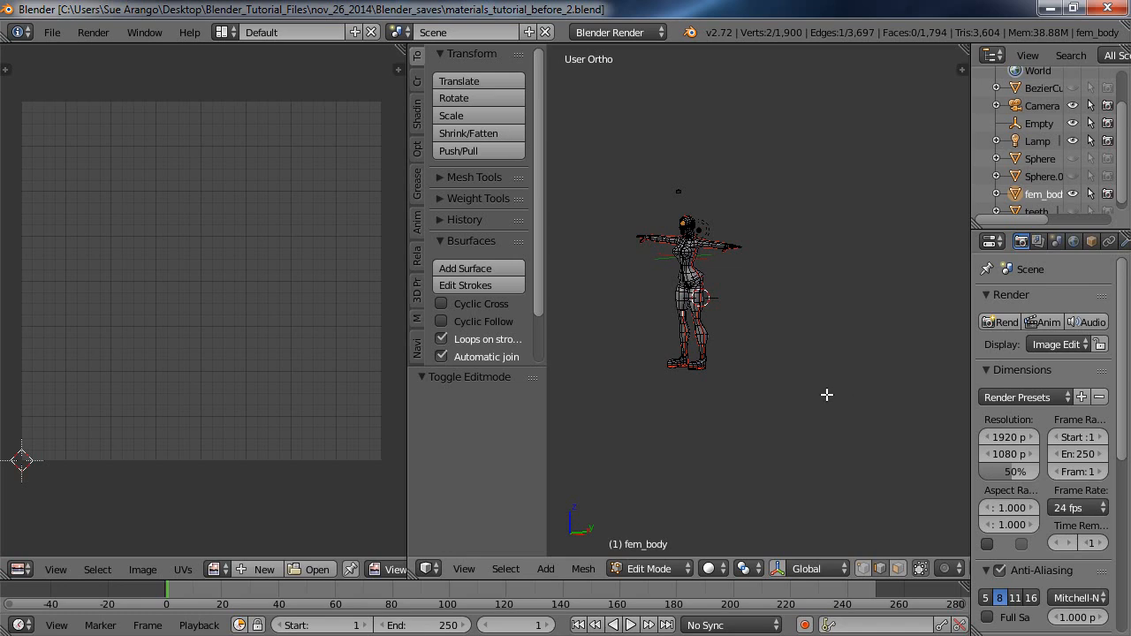
Look through the scene camera and enable Lock Camera to View in the view settings.
{"action": "key", "text": "KP_0"}
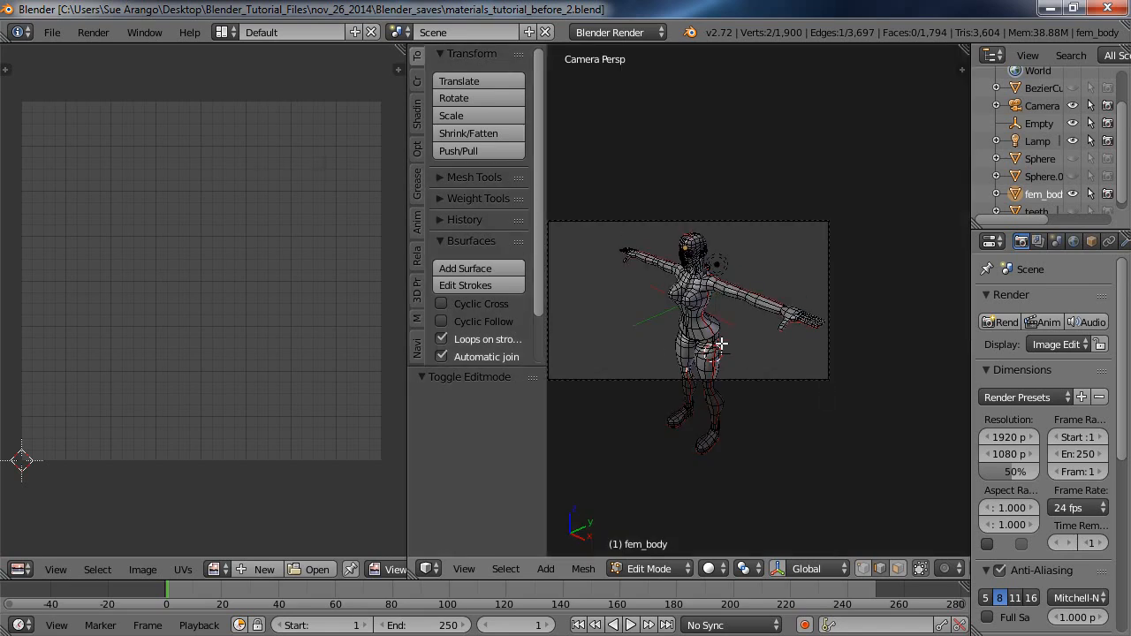
{"action": "middle_click_drag", "start_coordinate": [742, 361], "coordinate": [717, 340]}
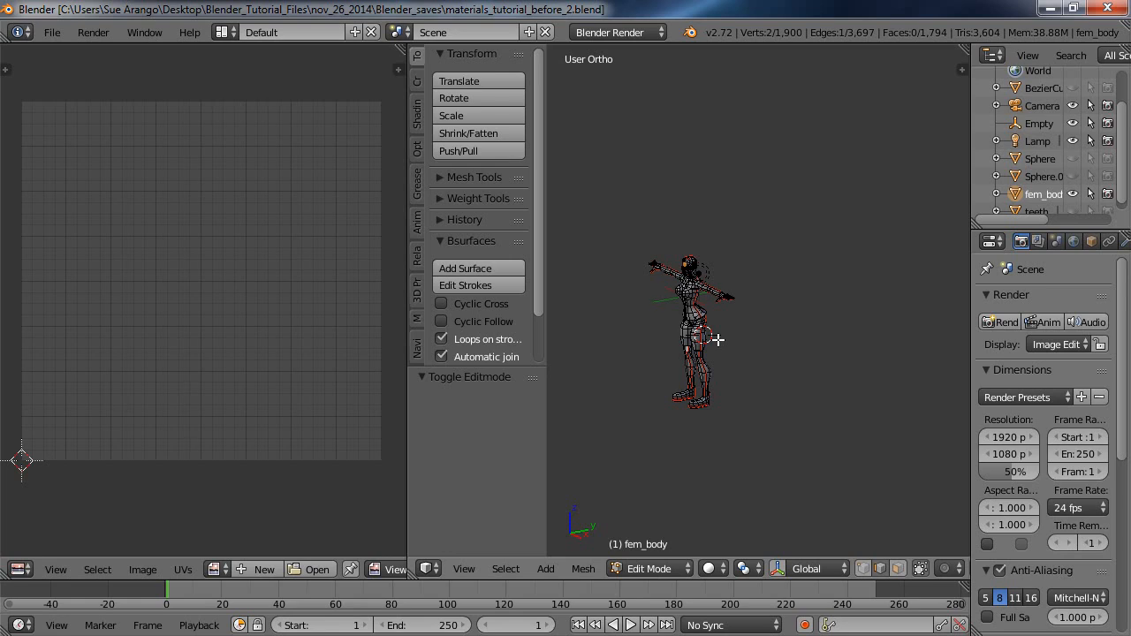
{"action": "key", "text": "KP_0"}
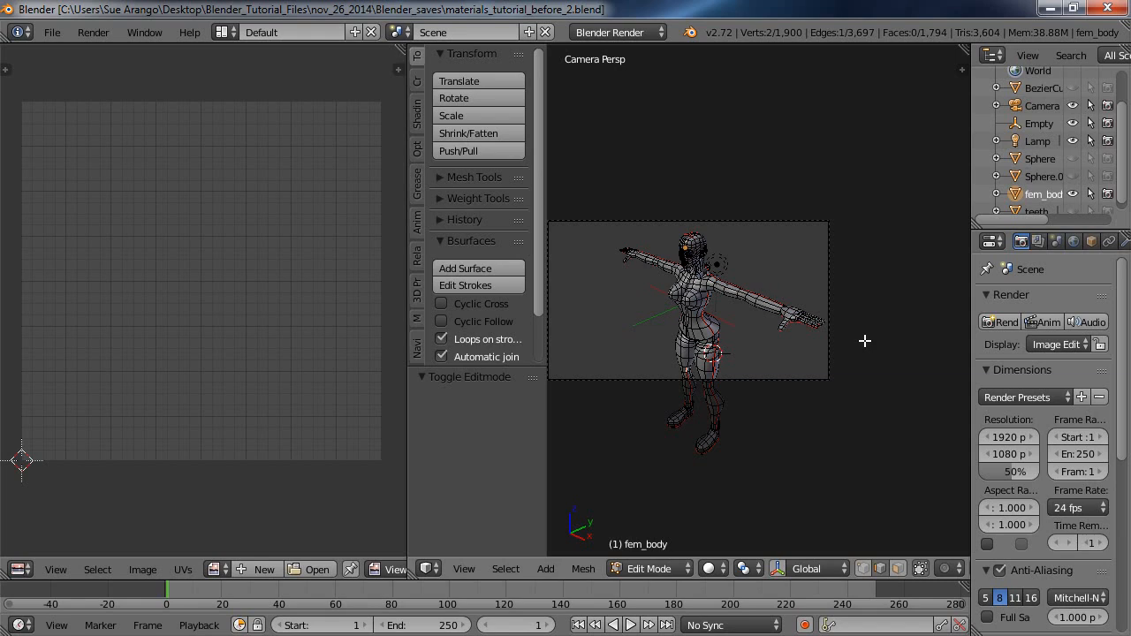
{"action": "key", "text": "n"}
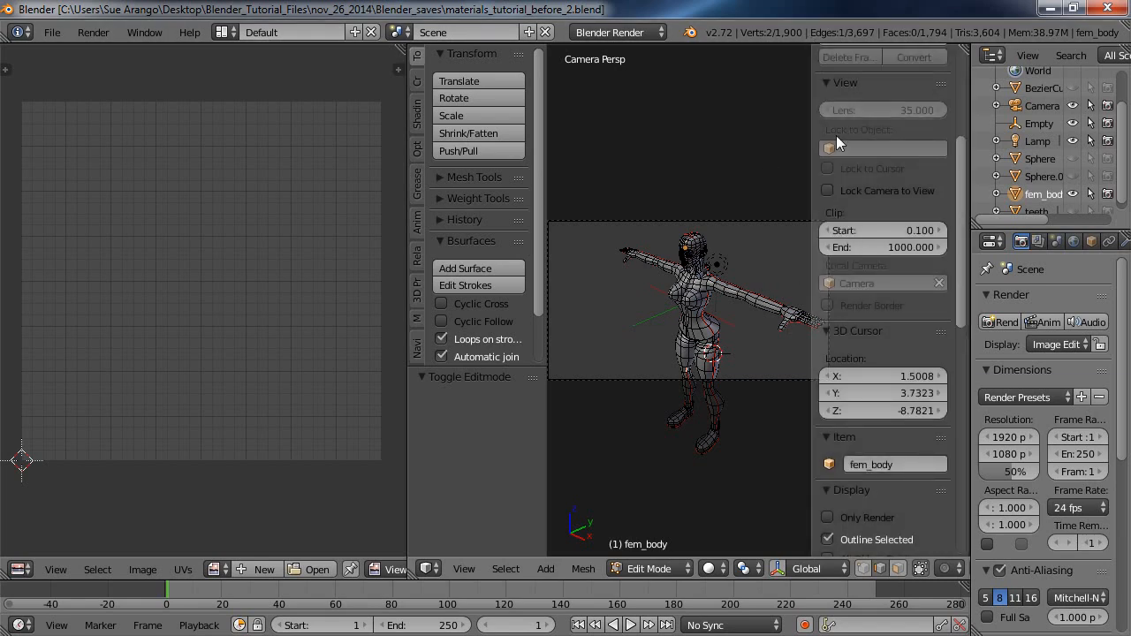
{"action": "scroll", "coordinate": [965, 284], "scroll_direction": "down", "scroll_amount": 2}
{"action": "scroll", "coordinate": [965, 284], "scroll_direction": "up", "scroll_amount": 3}
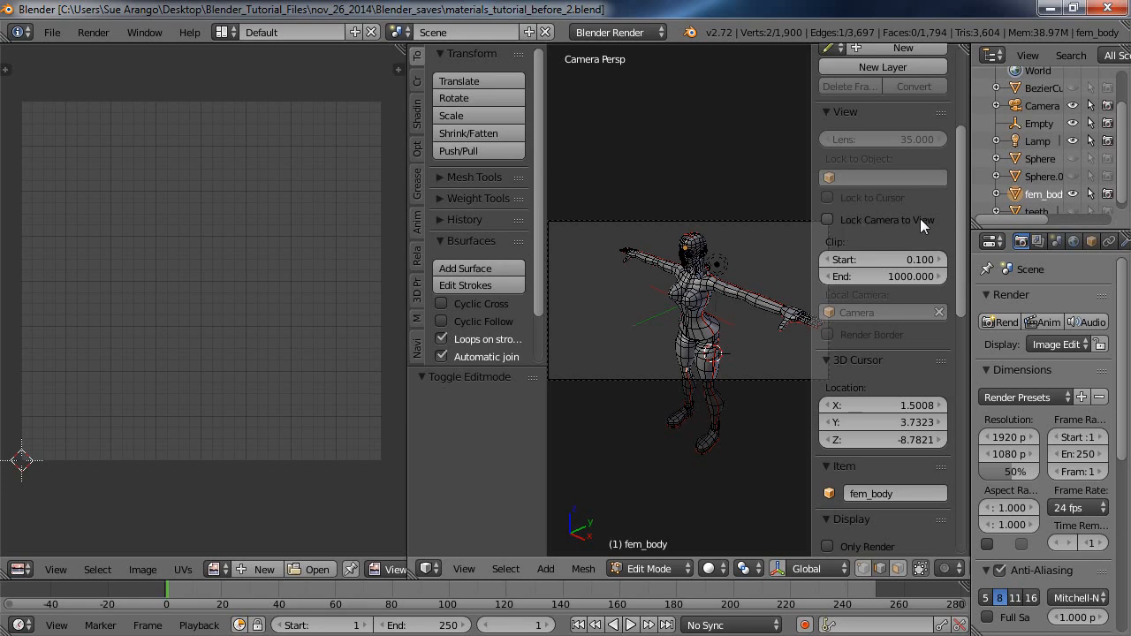
{"action": "left_click", "coordinate": [827, 220]}
Reframe the locked camera so the whole figure, from head to feet and hand to hand, fits inside the camera frame.
{"action": "scroll", "coordinate": [747, 272], "scroll_direction": "down", "scroll_amount": 2}
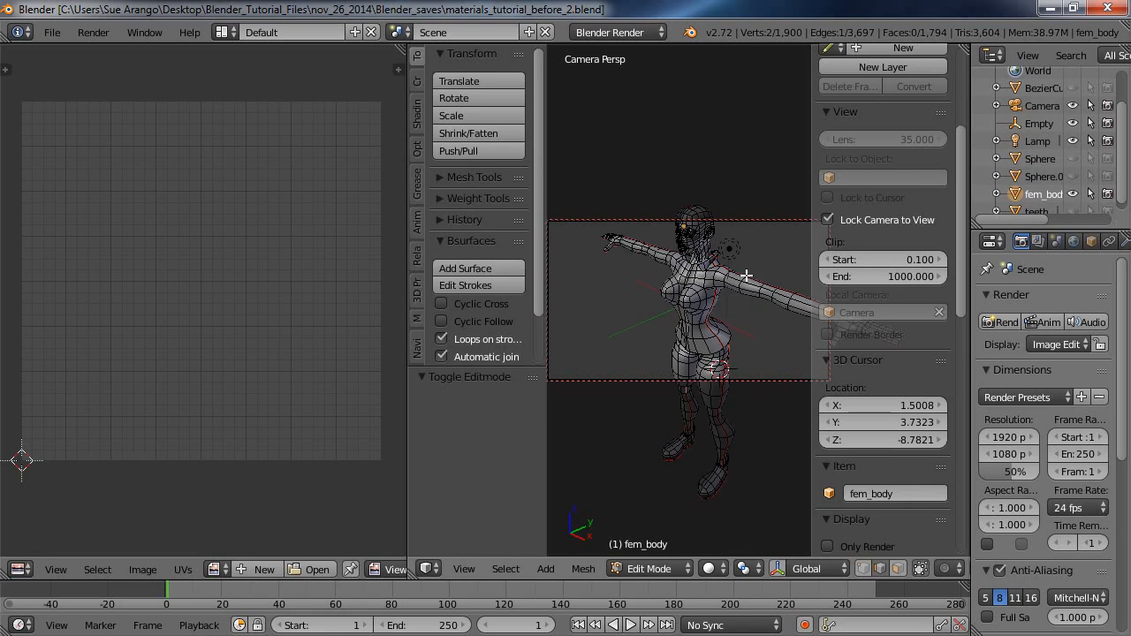
{"action": "middle_click_drag", "start_coordinate": [746, 276], "coordinate": [643, 260]}
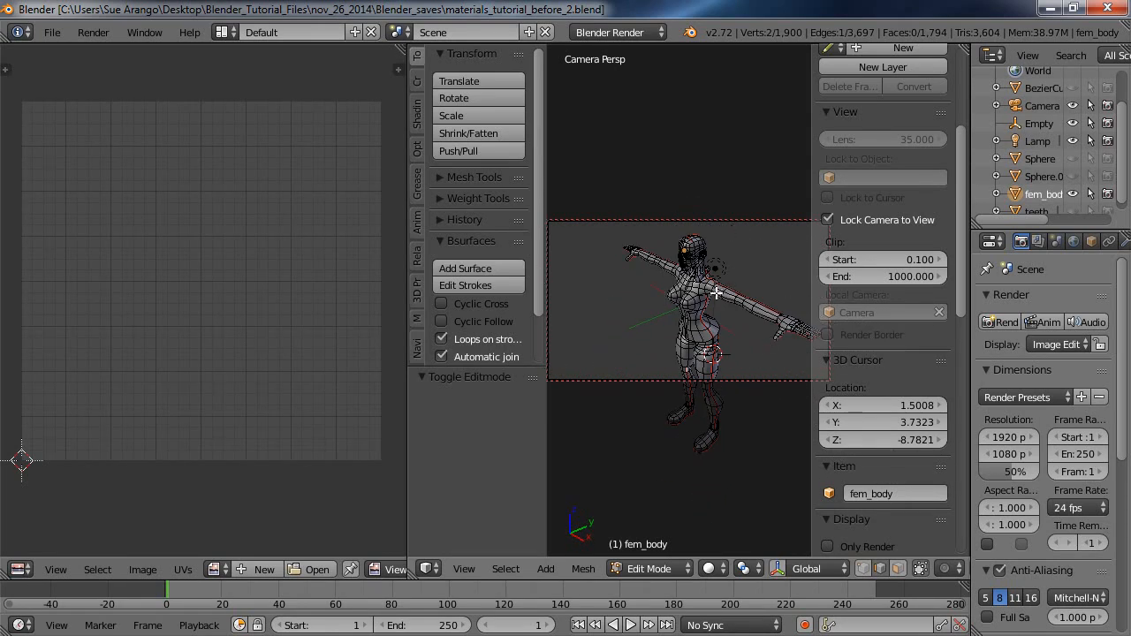
{"action": "scroll", "coordinate": [717, 292], "scroll_direction": "down", "scroll_amount": 2}
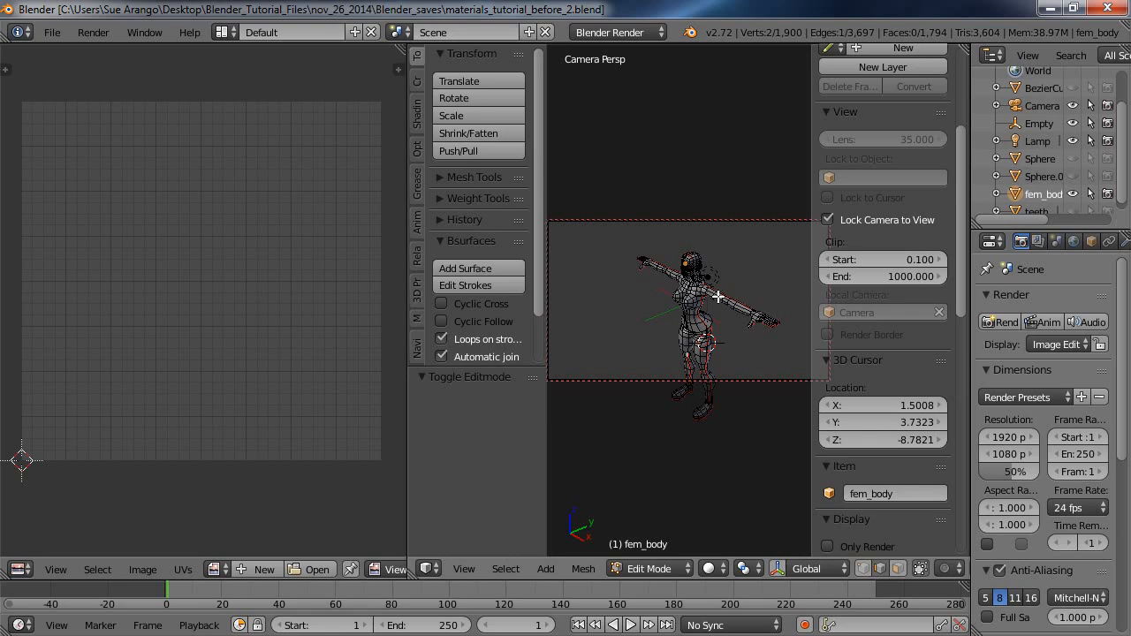
{"action": "scroll", "coordinate": [714, 298], "scroll_direction": "down", "scroll_amount": 2}
{"action": "scroll", "coordinate": [714, 298], "scroll_direction": "up", "scroll_amount": 5}
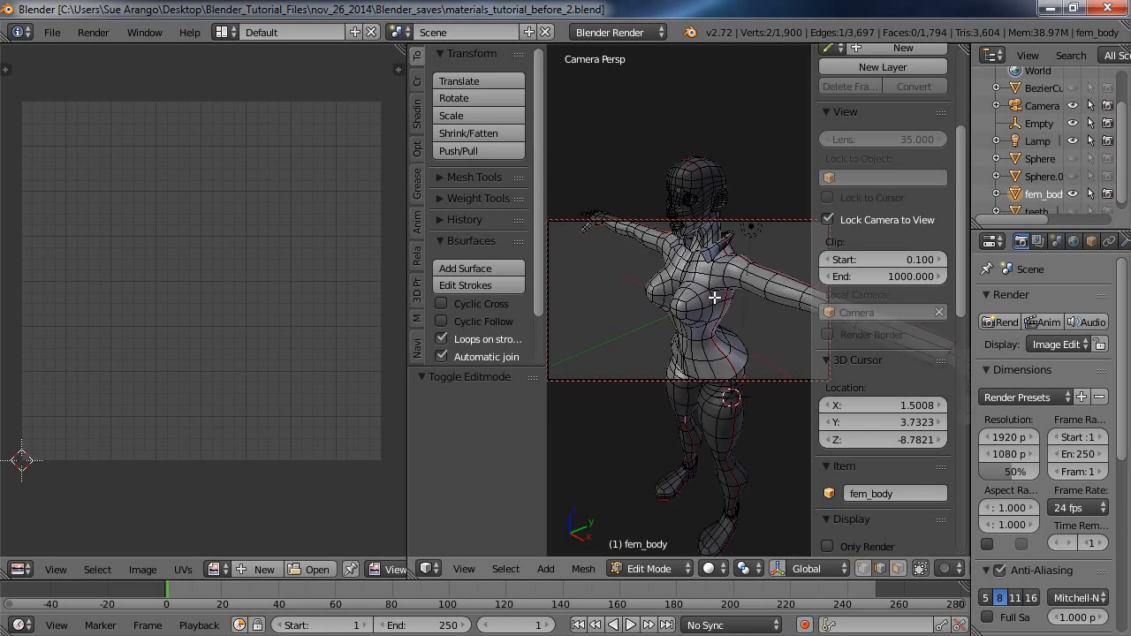
{"action": "scroll", "coordinate": [714, 298], "scroll_direction": "down", "scroll_amount": 3}
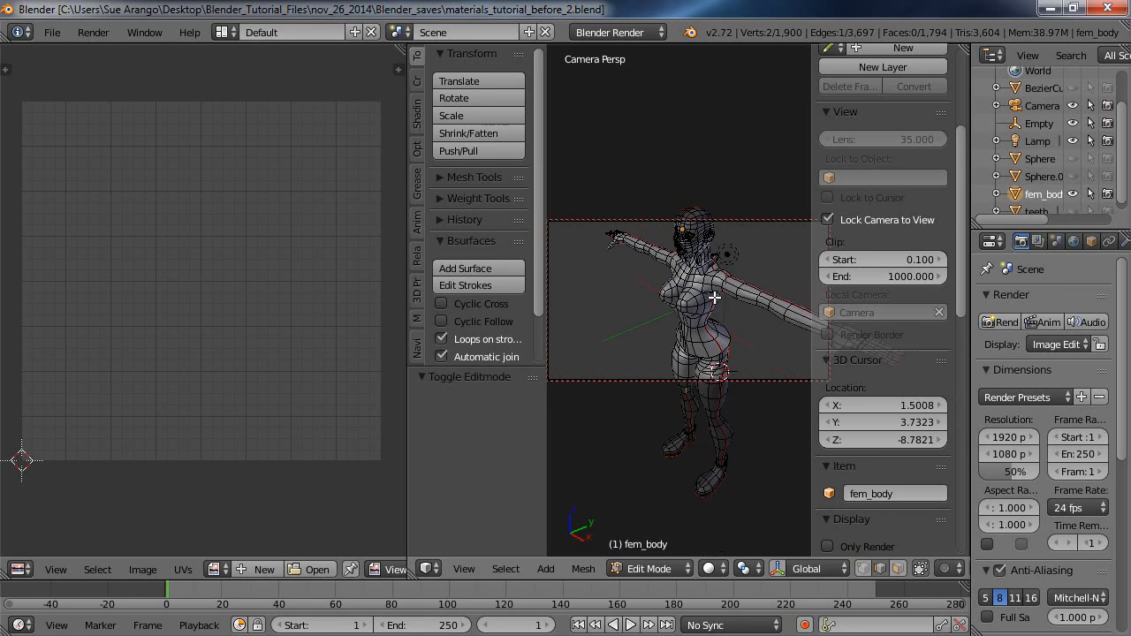
{"action": "scroll", "coordinate": [714, 299], "scroll_direction": "down", "scroll_amount": 2}
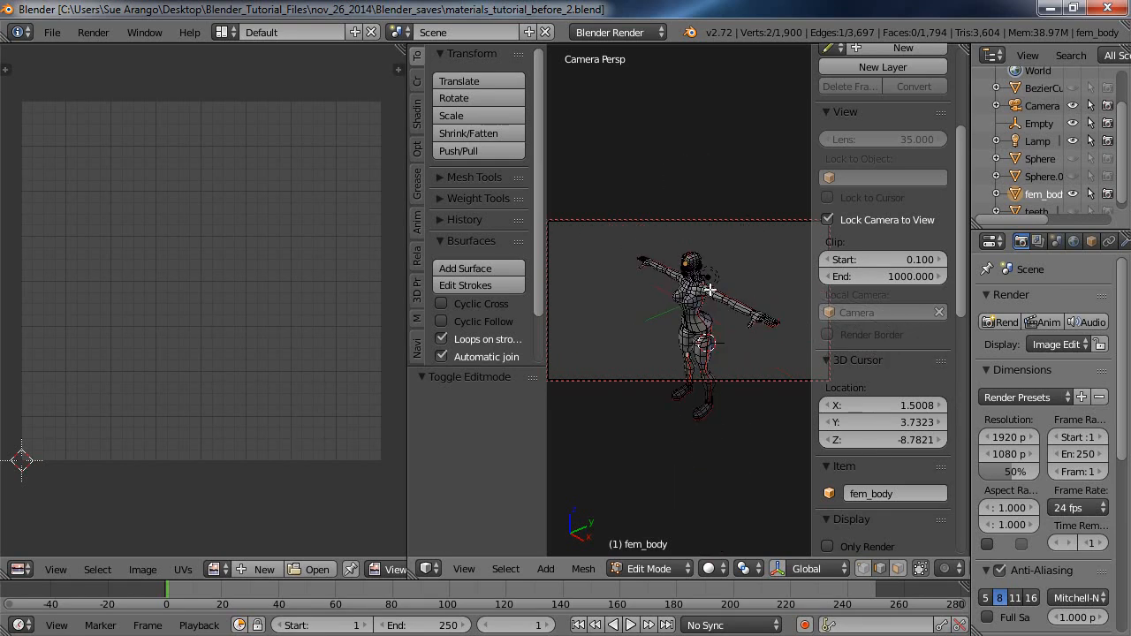
{"action": "mouse_move", "coordinate": [711, 290]}
{"action": "middle_mouse_down"}
{"action": "mouse_move", "coordinate": [682, 280]}
{"action": "mouse_move", "coordinate": [728, 232]}
{"action": "mouse_move", "coordinate": [722, 329]}
{"action": "mouse_move", "coordinate": [699, 253]}
{"action": "mouse_move", "coordinate": [697, 293]}
{"action": "mouse_move", "coordinate": [609, 280]}
{"action": "mouse_move", "coordinate": [656, 312]}
{"action": "mouse_move", "coordinate": [740, 263]}
{"action": "mouse_move", "coordinate": [599, 362]}
{"action": "mouse_move", "coordinate": [703, 297]}
{"action": "mouse_move", "coordinate": [706, 284]}
{"action": "middle_mouse_up"}
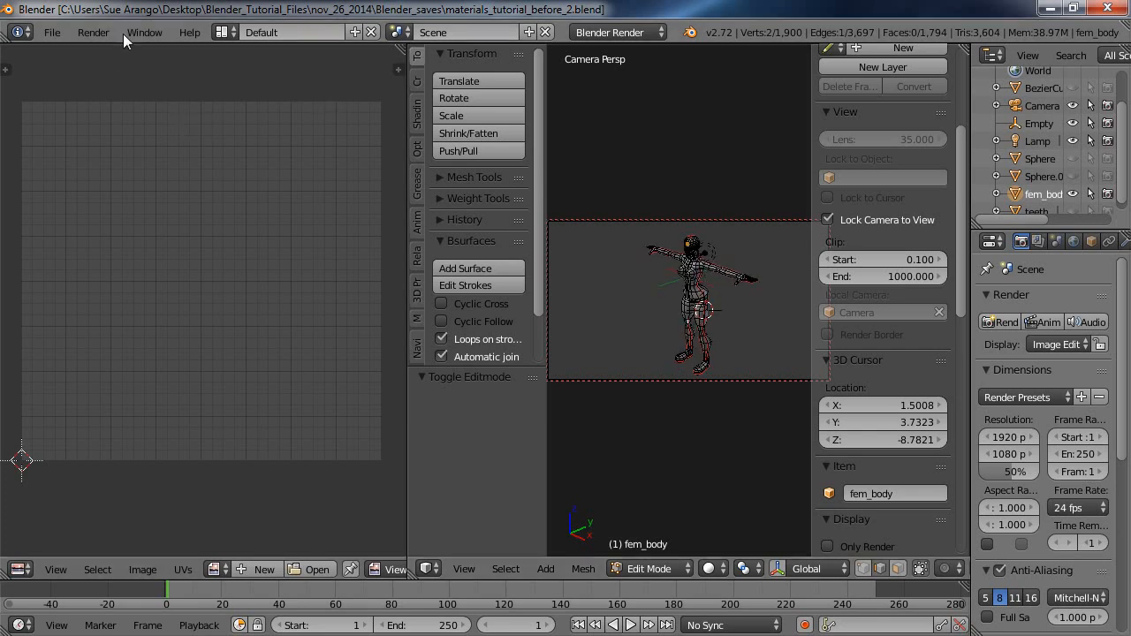
Render a still image to check the new full-body framing, and clear the render result.
{"action": "left_click", "coordinate": [92, 32]}
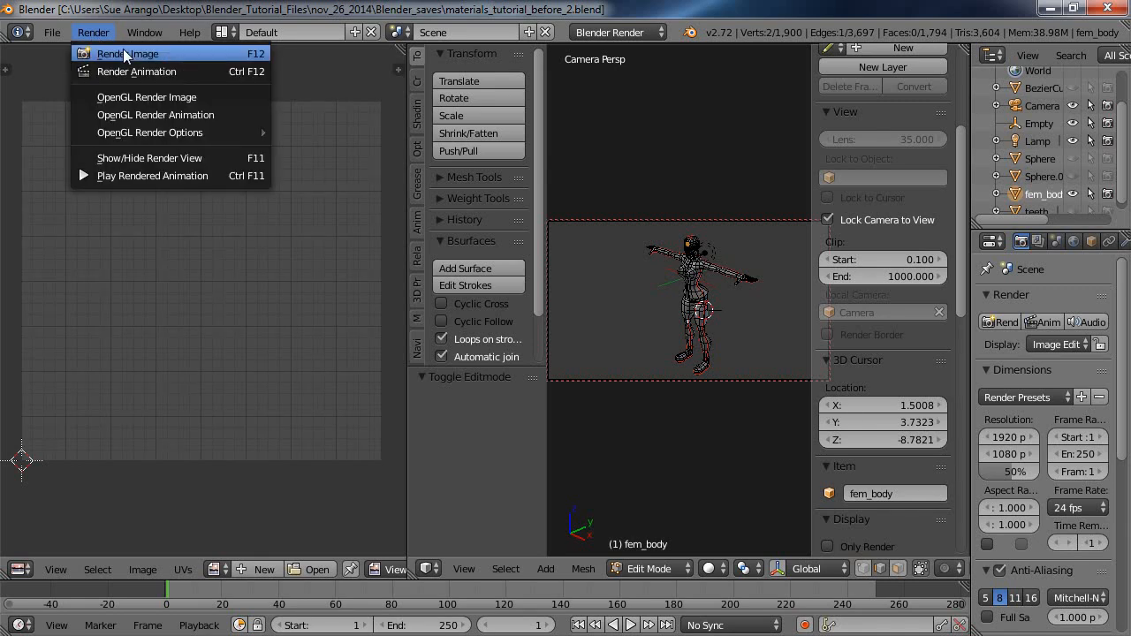
{"action": "left_click", "coordinate": [129, 54]}
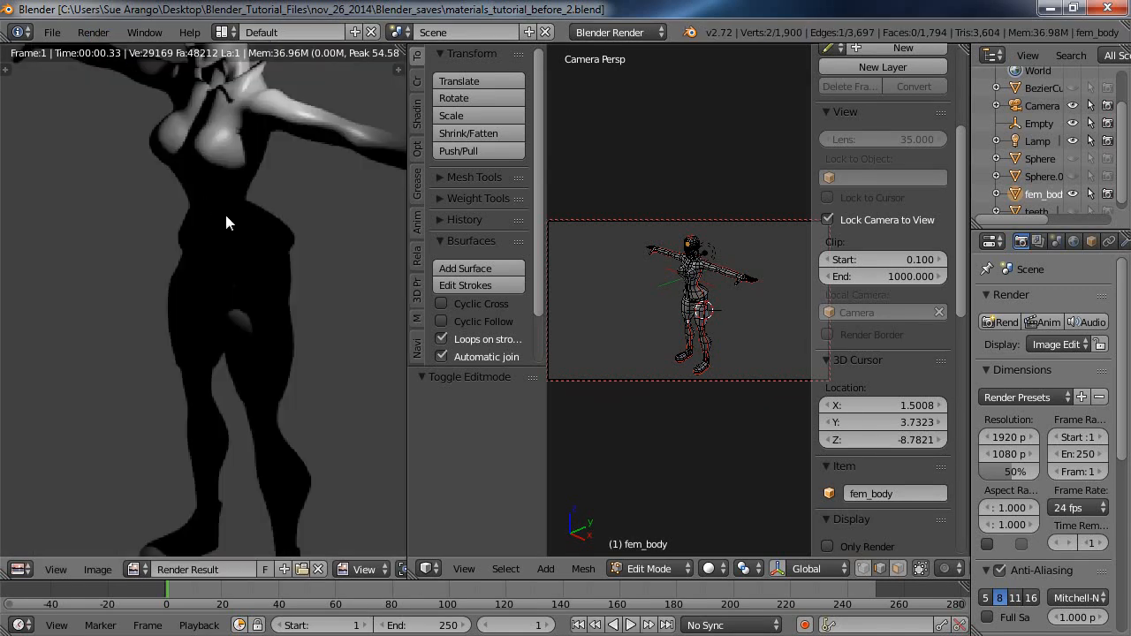
{"action": "scroll", "coordinate": [226, 183], "scroll_direction": "down", "scroll_amount": 2}
{"action": "scroll", "coordinate": [216, 194], "scroll_direction": "down", "scroll_amount": 3}
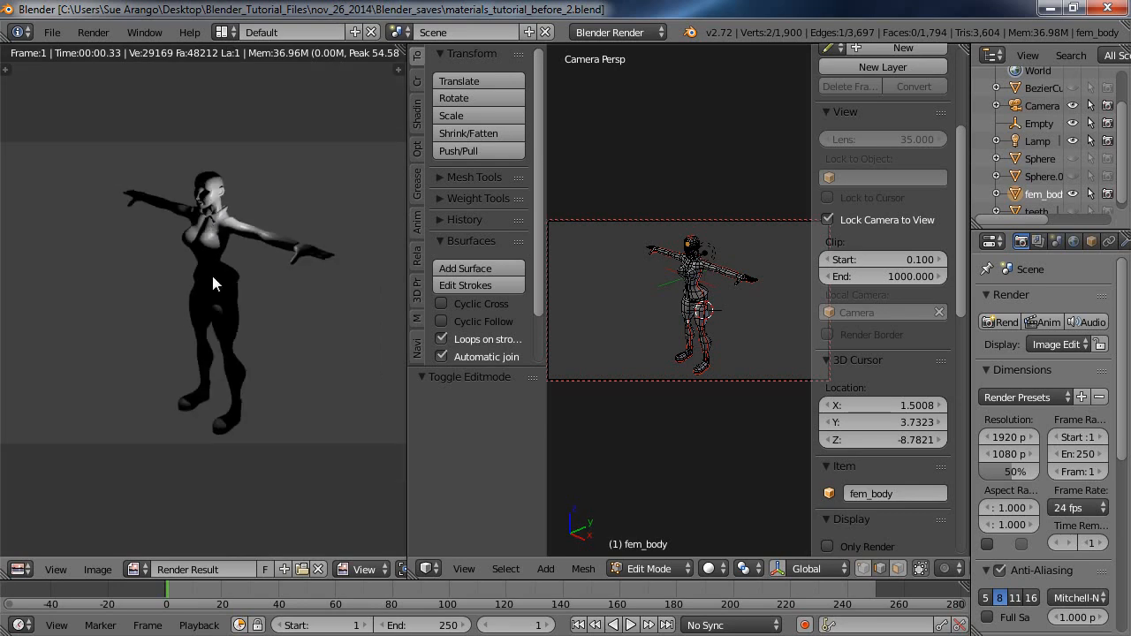
{"action": "left_click", "coordinate": [319, 569]}
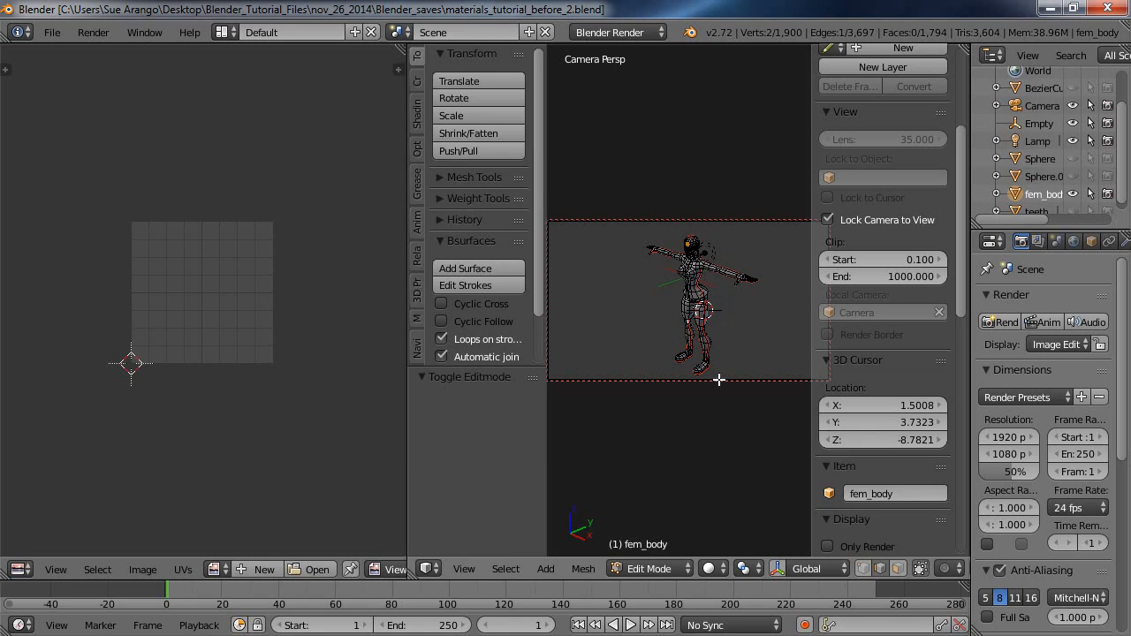
Turn off Lock Camera to View, hide the view settings and leave the camera view.
{"action": "left_click", "coordinate": [840, 216]}
{"action": "left_click", "coordinate": [828, 218]}
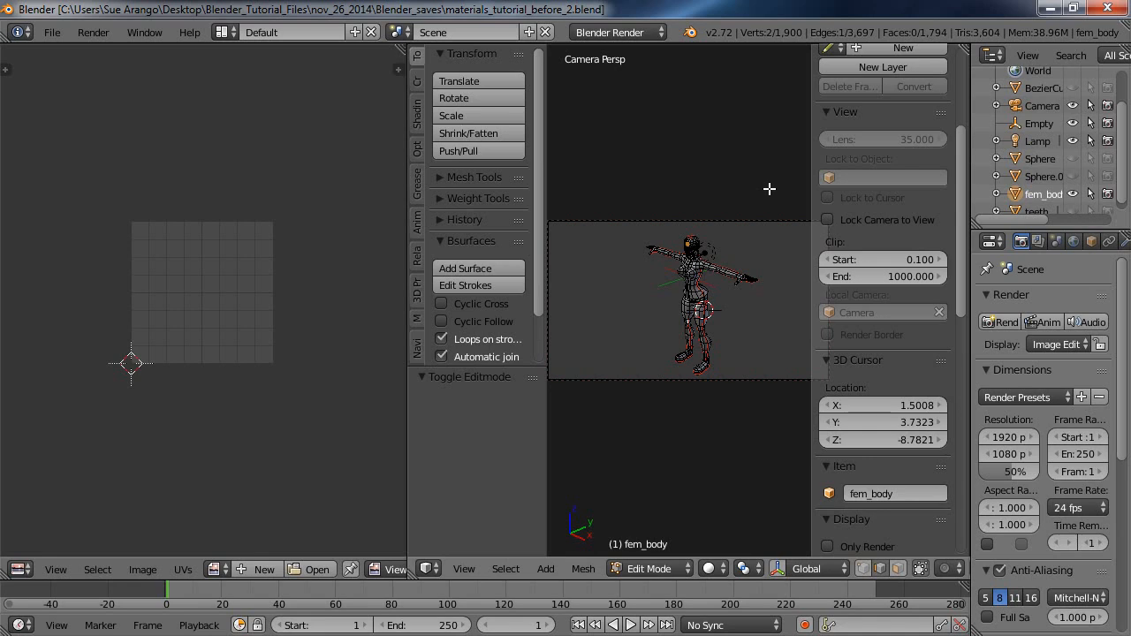
{"action": "key", "text": "n"}
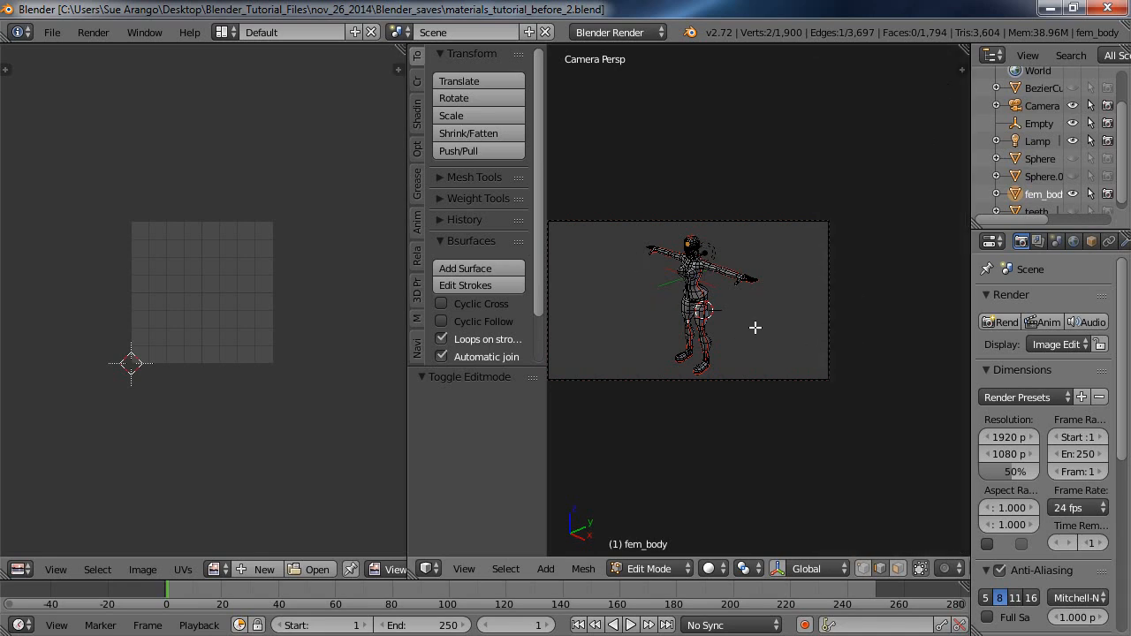
{"action": "key", "text": "KP_0"}
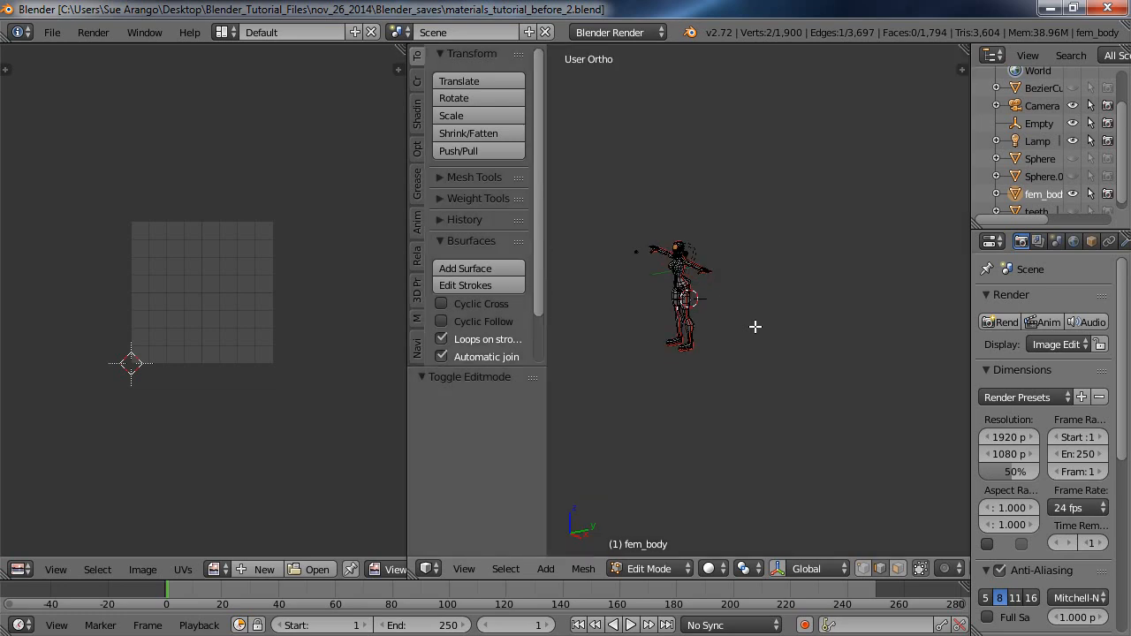
Switch from Edit Mode to Object Mode and select the lamp beside the figure's head.
{"action": "scroll", "coordinate": [753, 326], "scroll_direction": "up", "scroll_amount": 2}
{"action": "scroll", "coordinate": [753, 326], "scroll_direction": "up", "scroll_amount": 3}
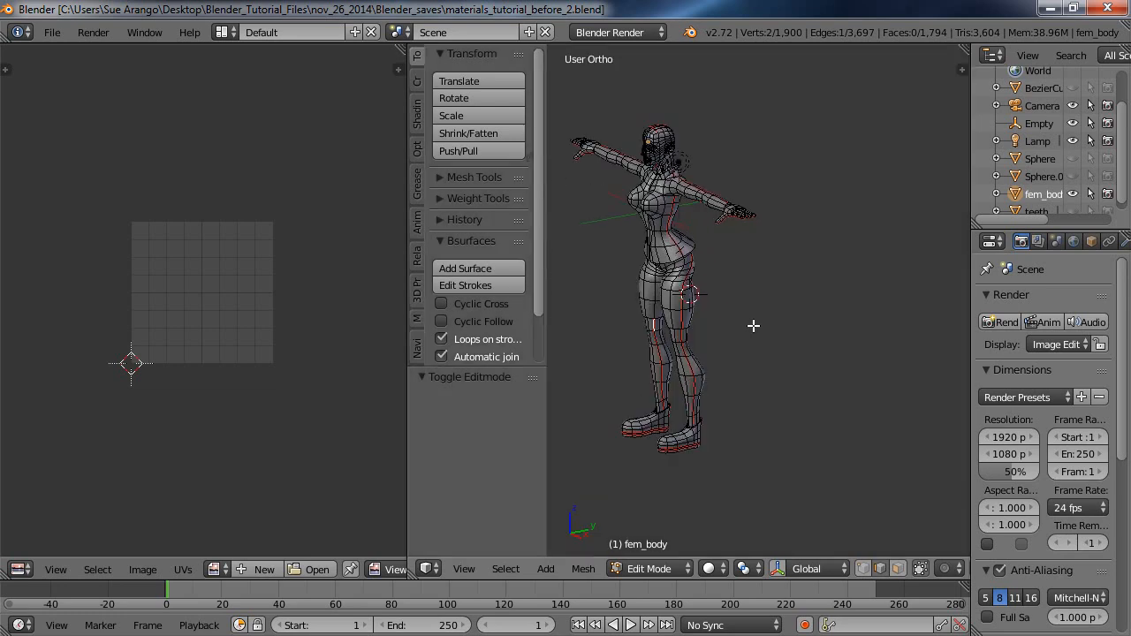
{"action": "middle_click_drag", "start_coordinate": [753, 326], "coordinate": [844, 326], "text": "shift"}
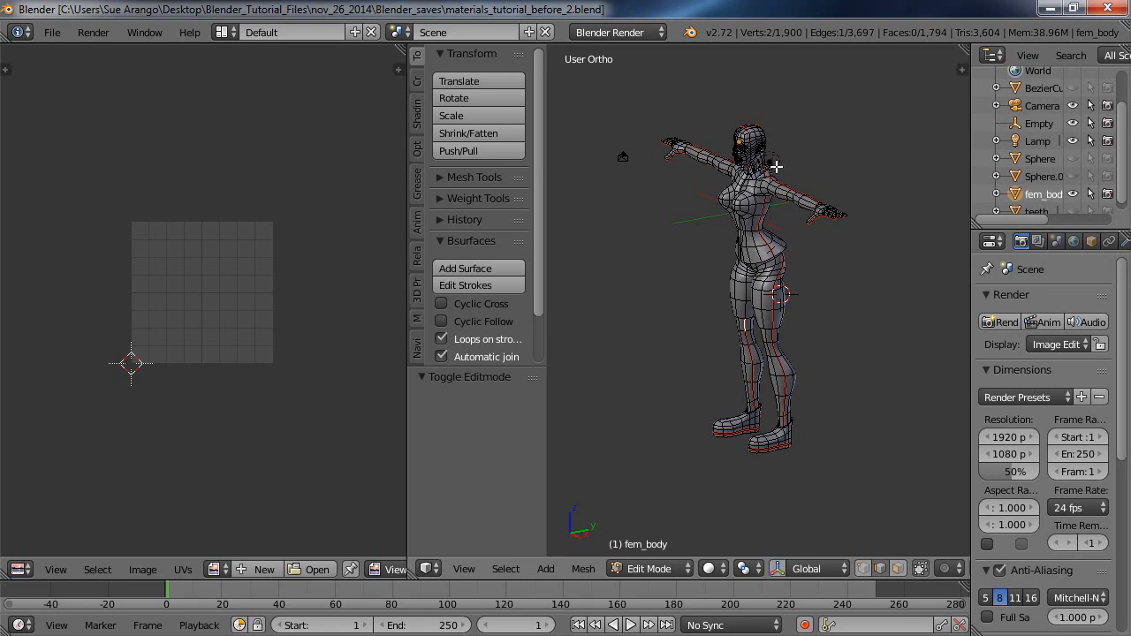
{"action": "left_click", "coordinate": [691, 569]}
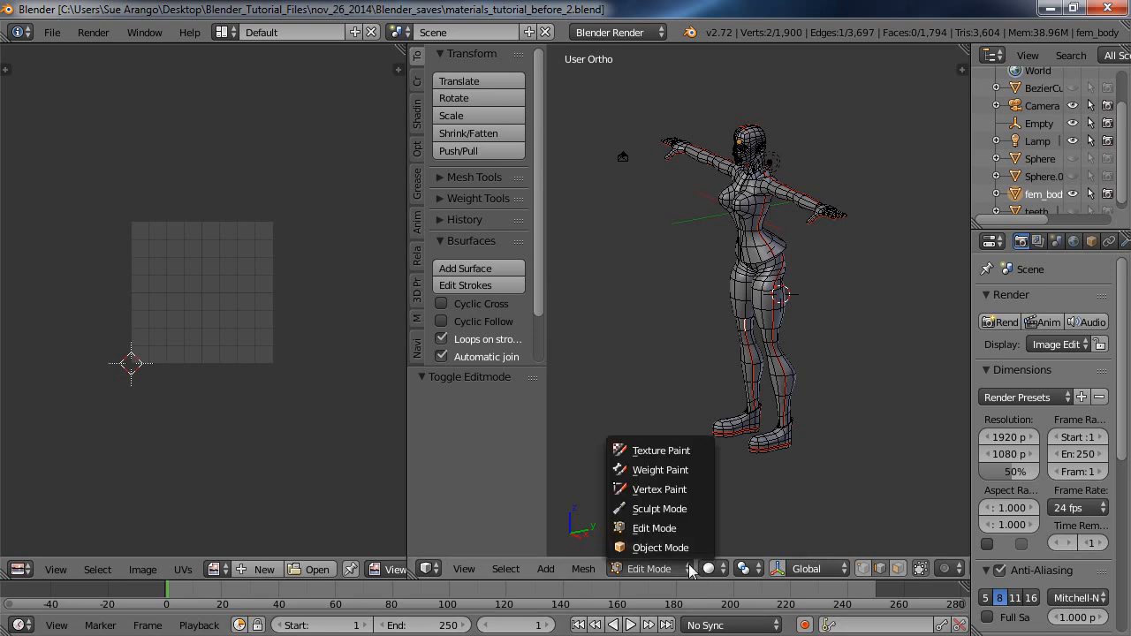
{"action": "left_click", "coordinate": [670, 550]}
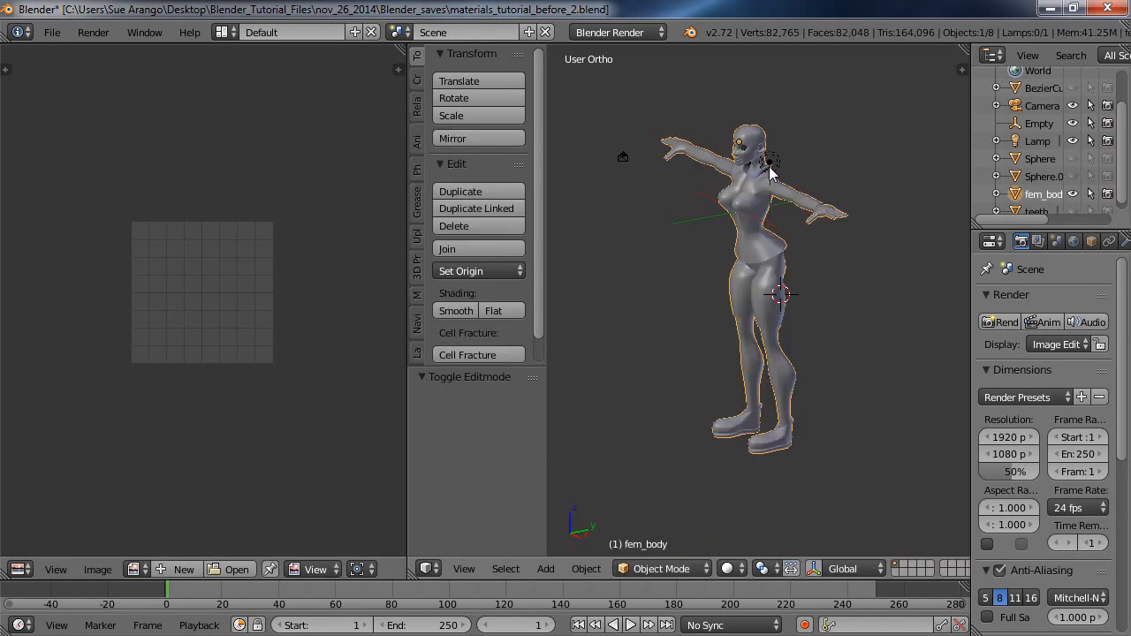
{"action": "right_click", "coordinate": [772, 166]}
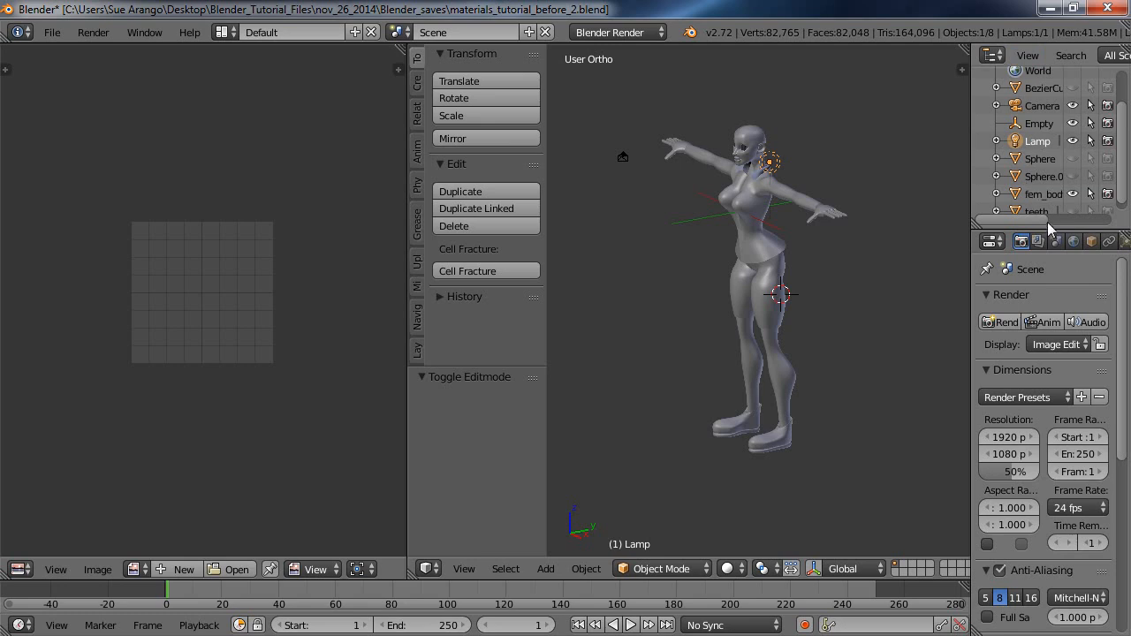
Show the transform manipulator and move the lamp 22.513 units up along Z and -10.242 units along Y, above and in front of the figure.
{"action": "left_click_drag", "start_coordinate": [1050, 230], "coordinate": [1065, 328]}
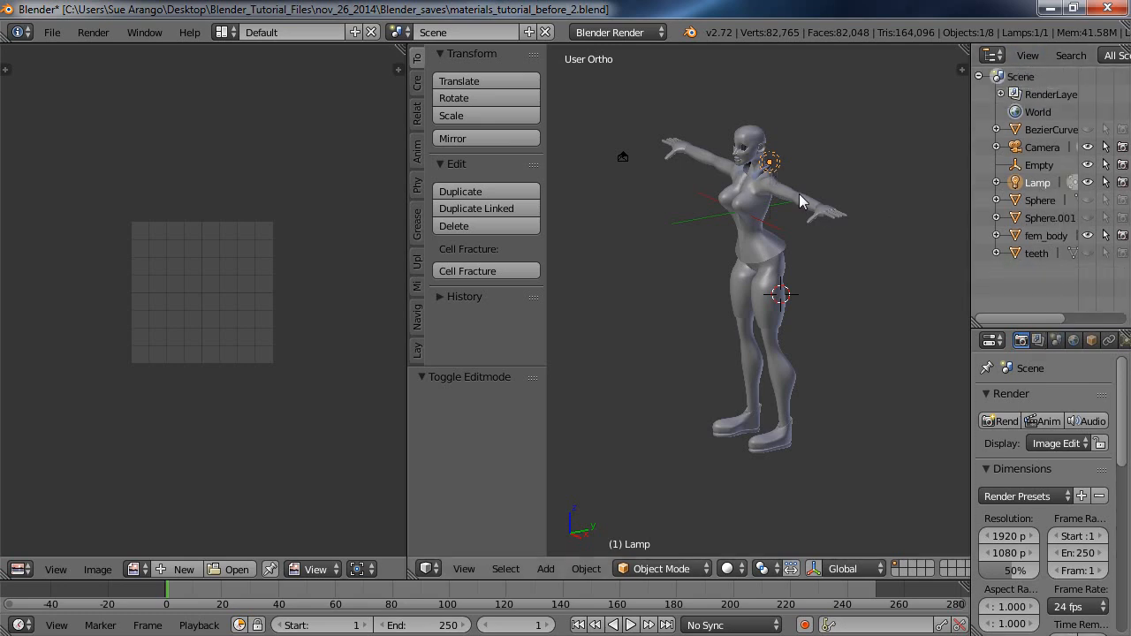
{"action": "left_click", "coordinate": [812, 570]}
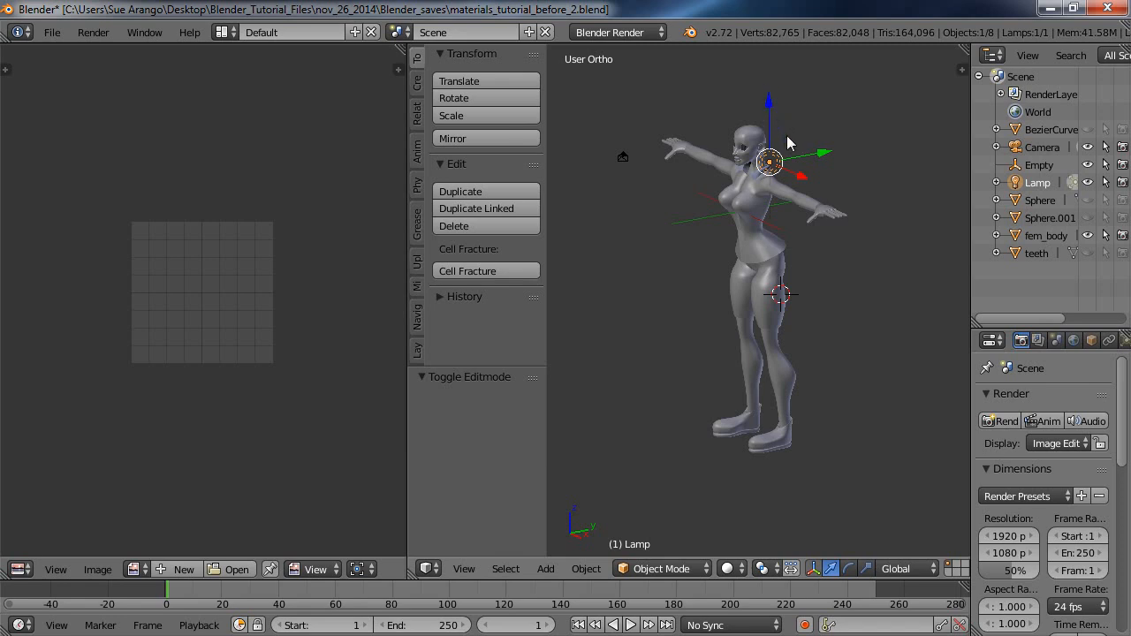
{"action": "middle_click_drag", "start_coordinate": [789, 142], "coordinate": [785, 312], "text": "shift"}
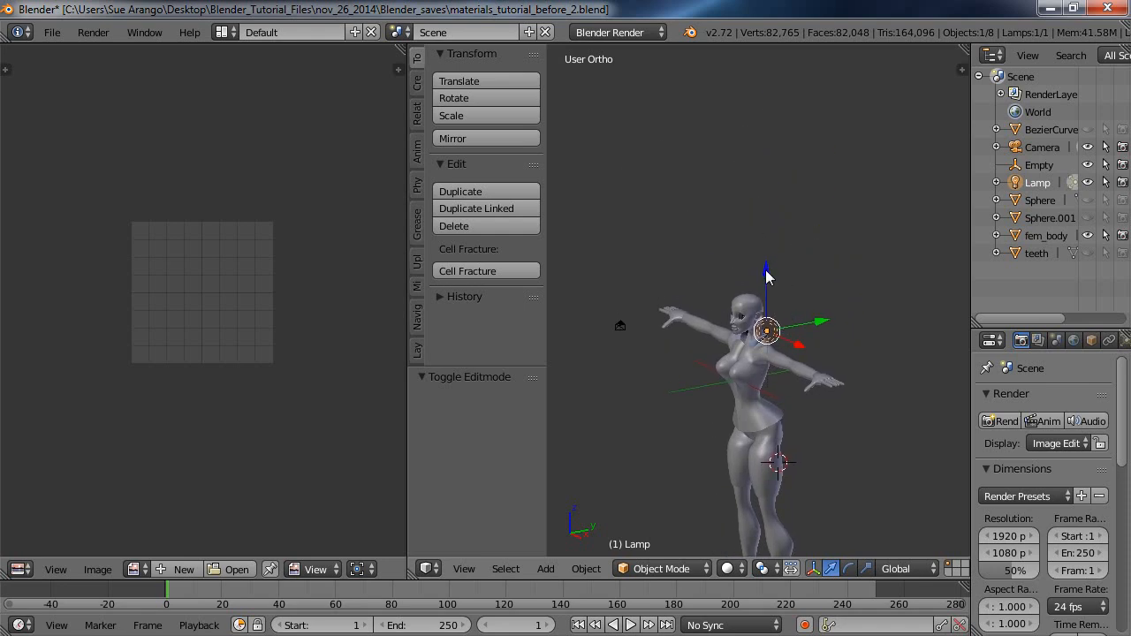
{"action": "left_click_drag", "start_coordinate": [767, 277], "coordinate": [768, 55]}
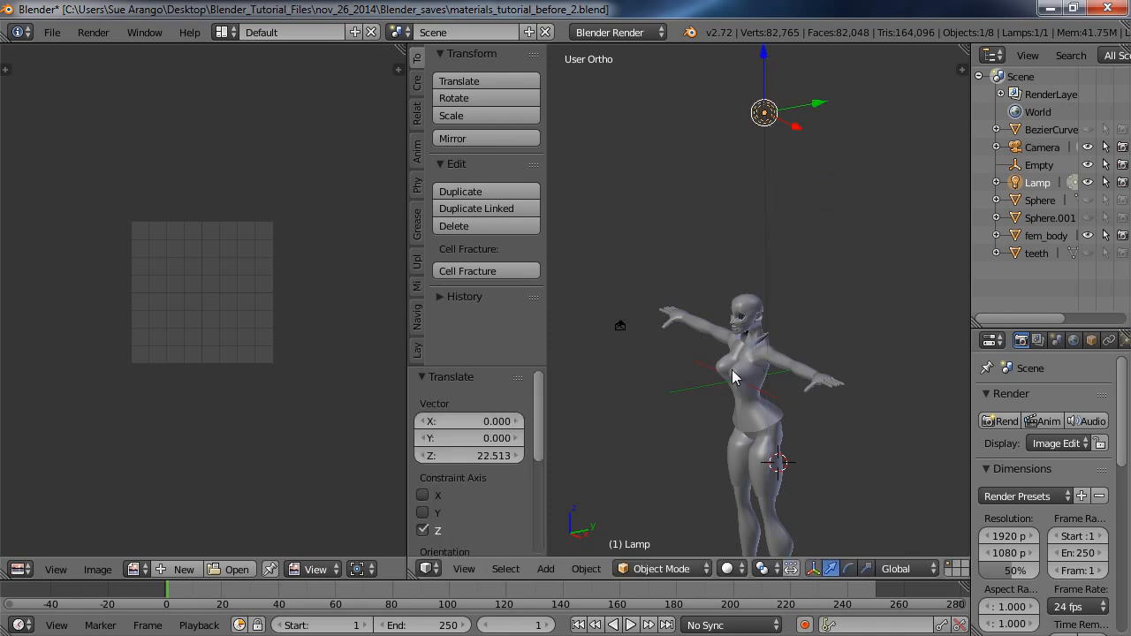
{"action": "middle_click_drag", "start_coordinate": [754, 395], "coordinate": [680, 374]}
{"action": "left_click_drag", "start_coordinate": [826, 114], "coordinate": [727, 119]}
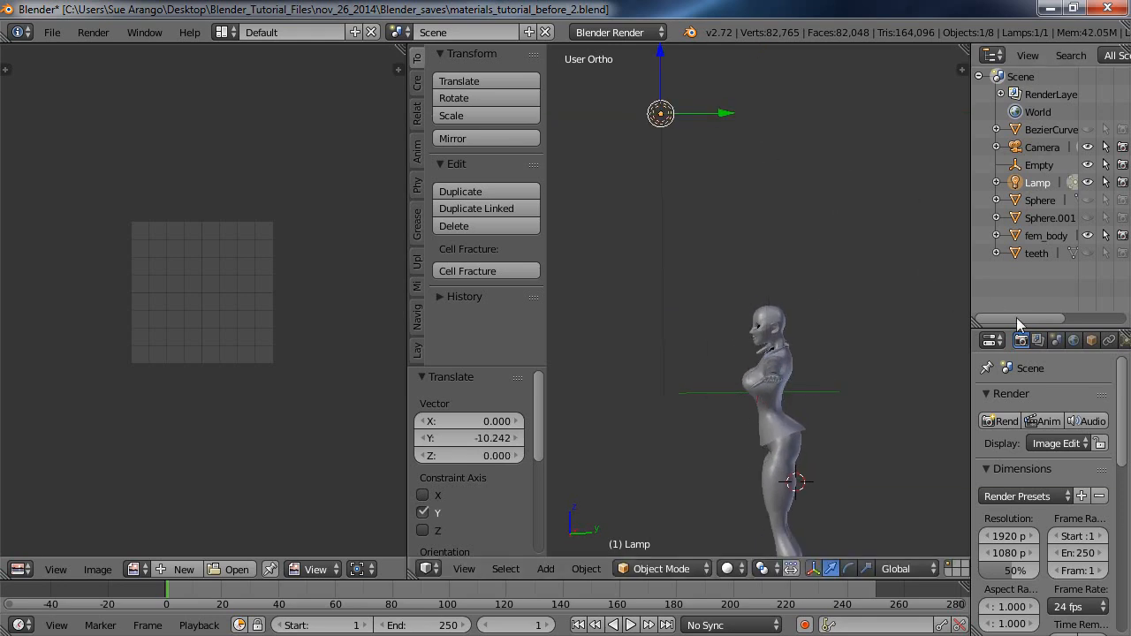
Widen the properties area, show the lamp's data settings and change the lamp type to Sun.
{"action": "left_click_drag", "start_coordinate": [971, 356], "coordinate": [906, 356]}
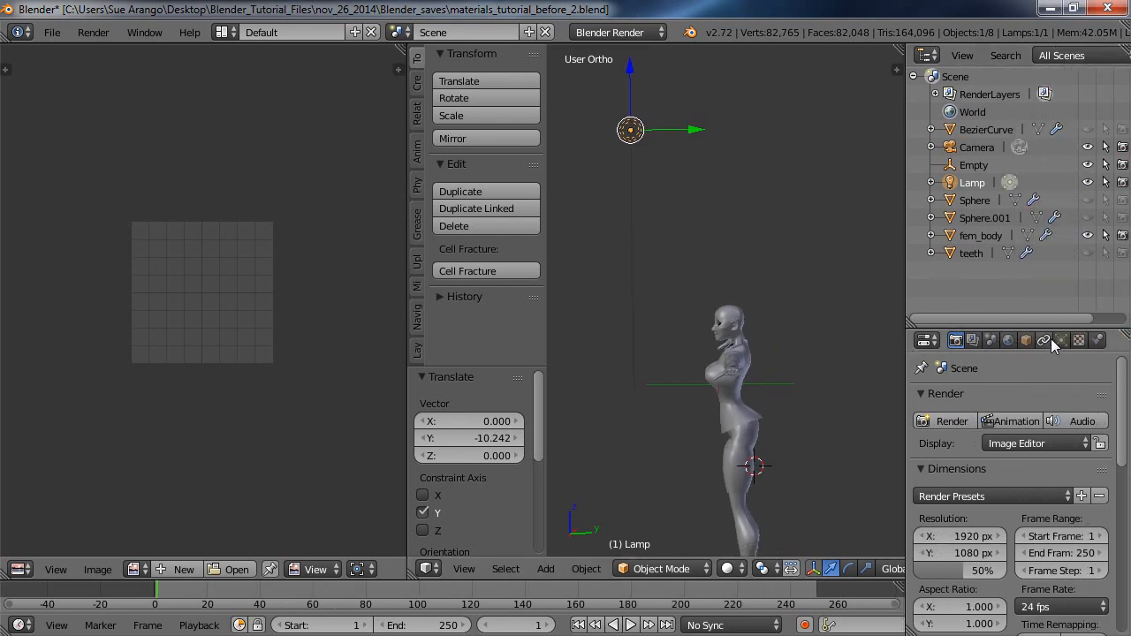
{"action": "middle_click_drag", "start_coordinate": [1051, 339], "coordinate": [988, 338]}
{"action": "left_click", "coordinate": [1062, 340]}
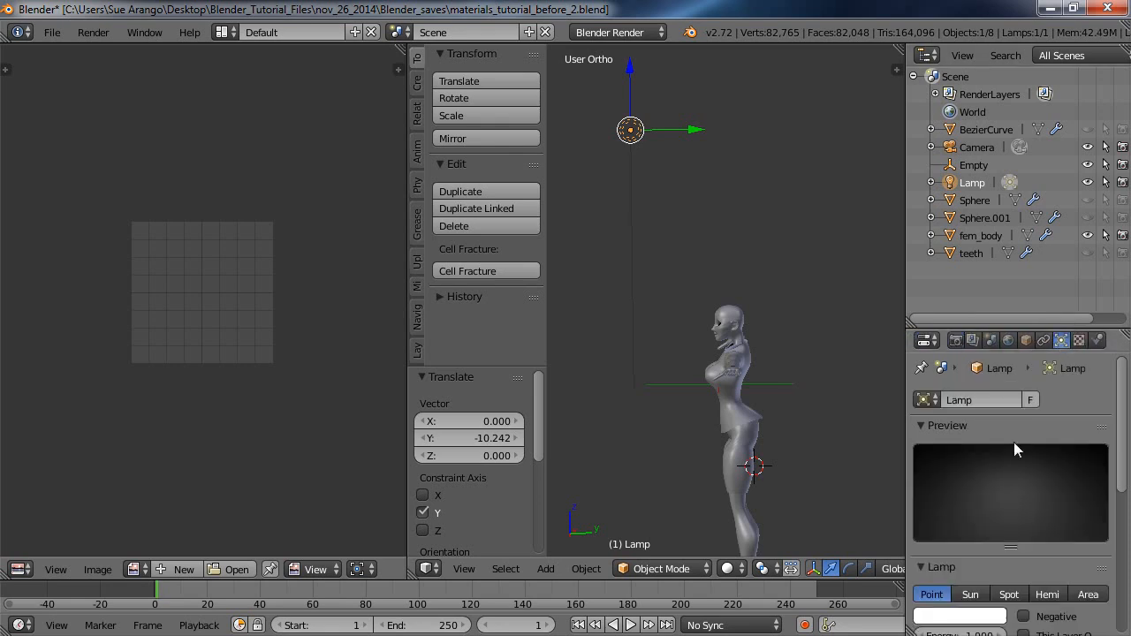
{"action": "left_click", "coordinate": [971, 597]}
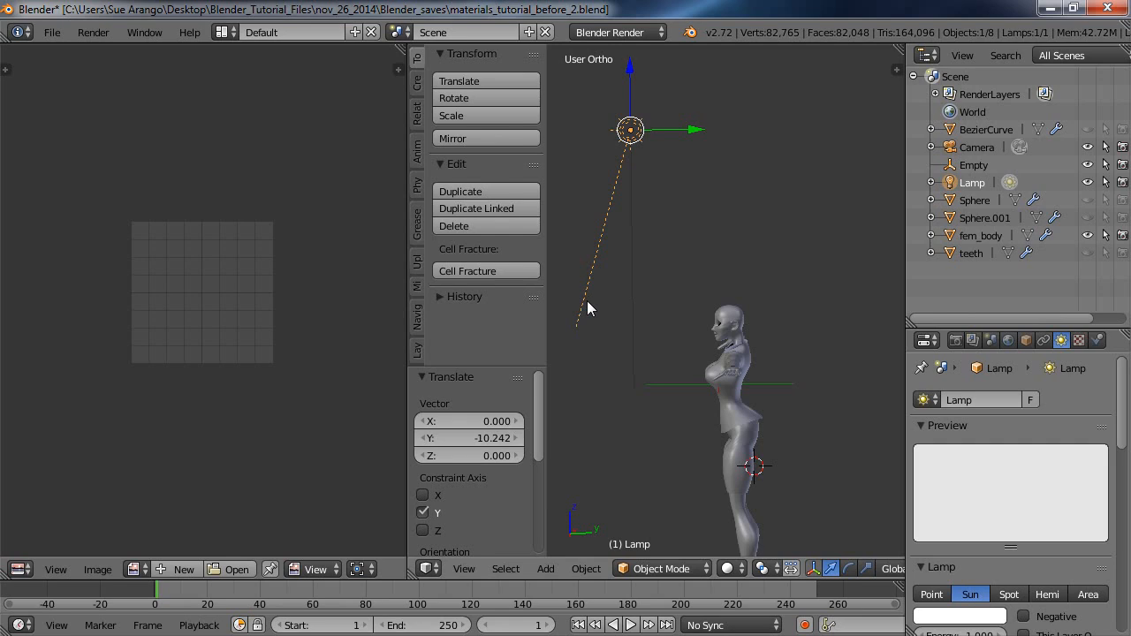
Rotate the sun lamp by -41.191° toward the figure, and move it sideways along X and 1.736 units up along Z.
{"action": "key", "text": "r"}
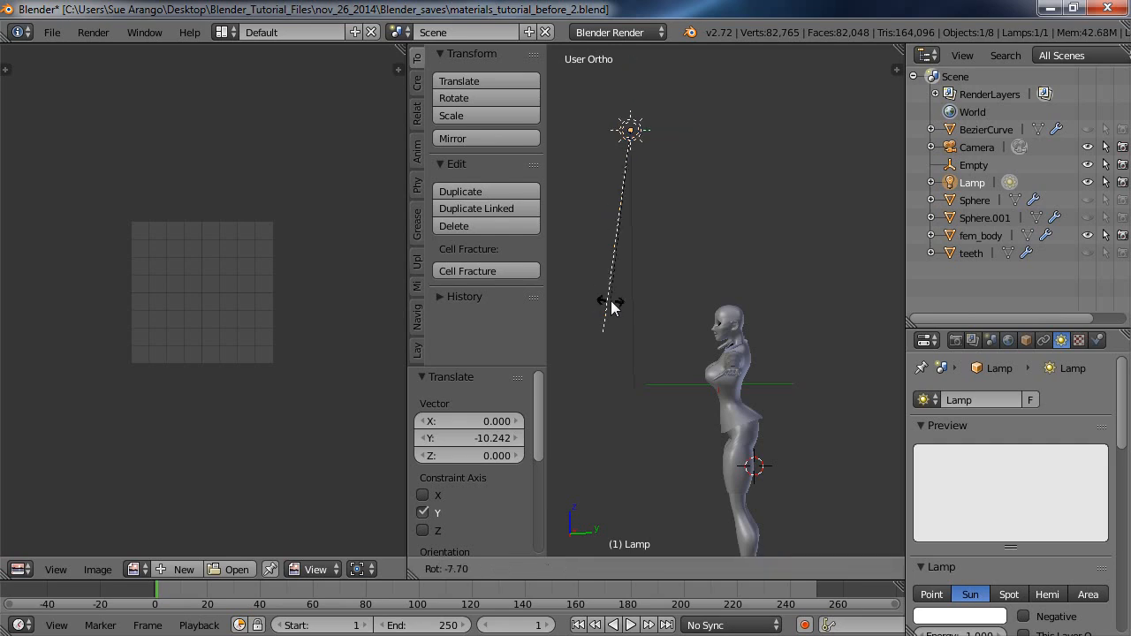
{"action": "left_click", "coordinate": [710, 289]}
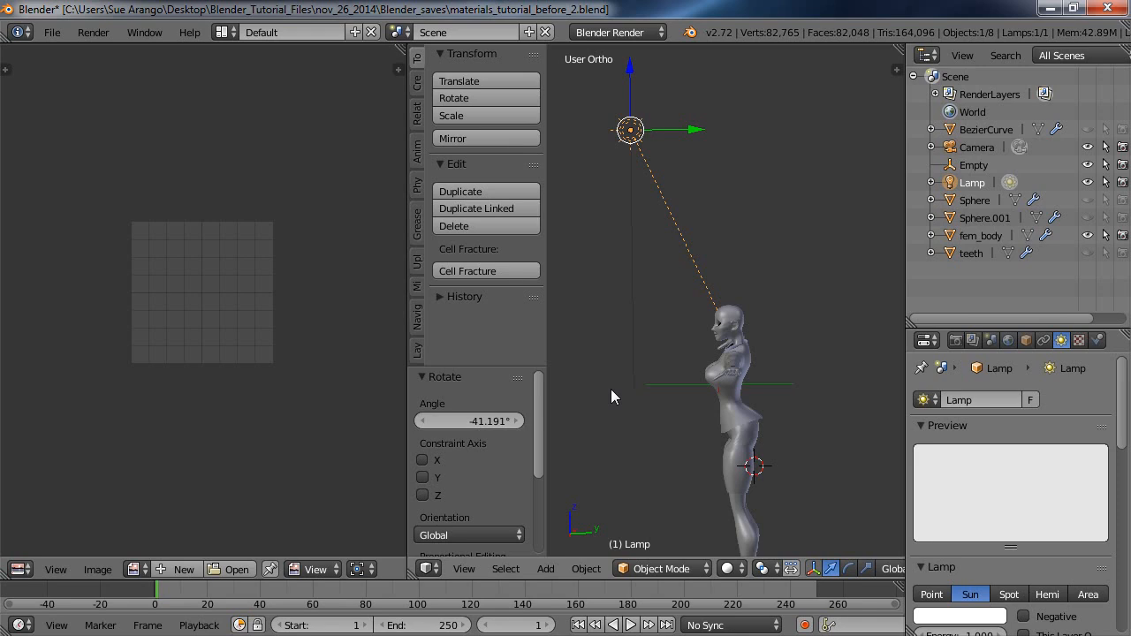
{"action": "middle_click_drag", "start_coordinate": [594, 403], "coordinate": [780, 382]}
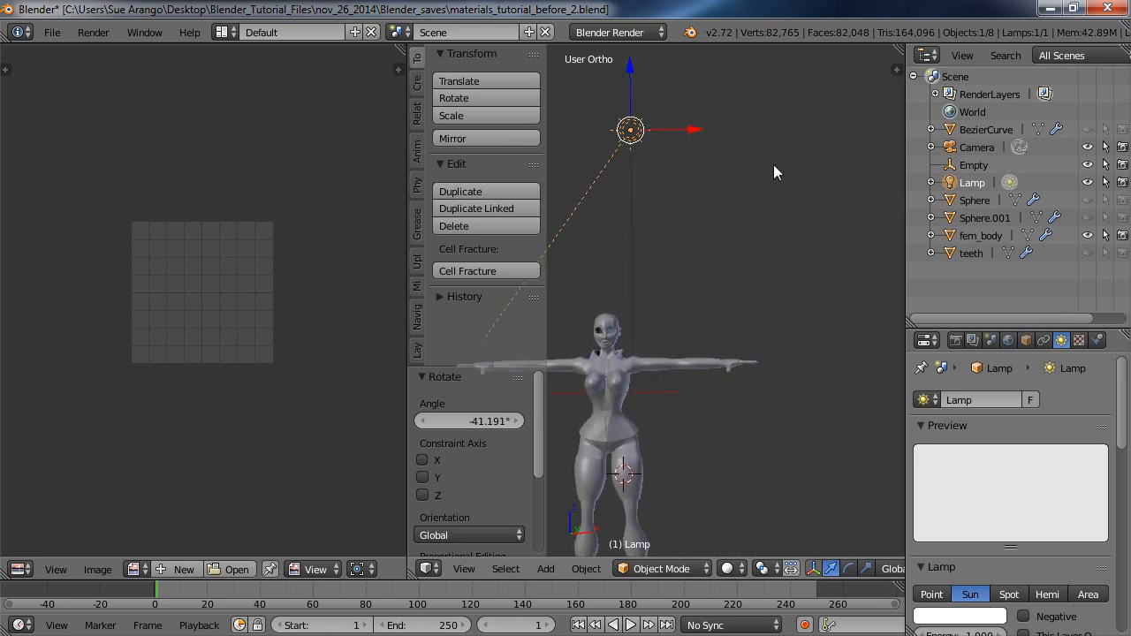
{"action": "left_click_drag", "start_coordinate": [695, 131], "coordinate": [817, 144]}
{"action": "middle_click_drag", "start_coordinate": [798, 248], "coordinate": [757, 273]}
{"action": "left_click_drag", "start_coordinate": [753, 63], "coordinate": [757, 46]}
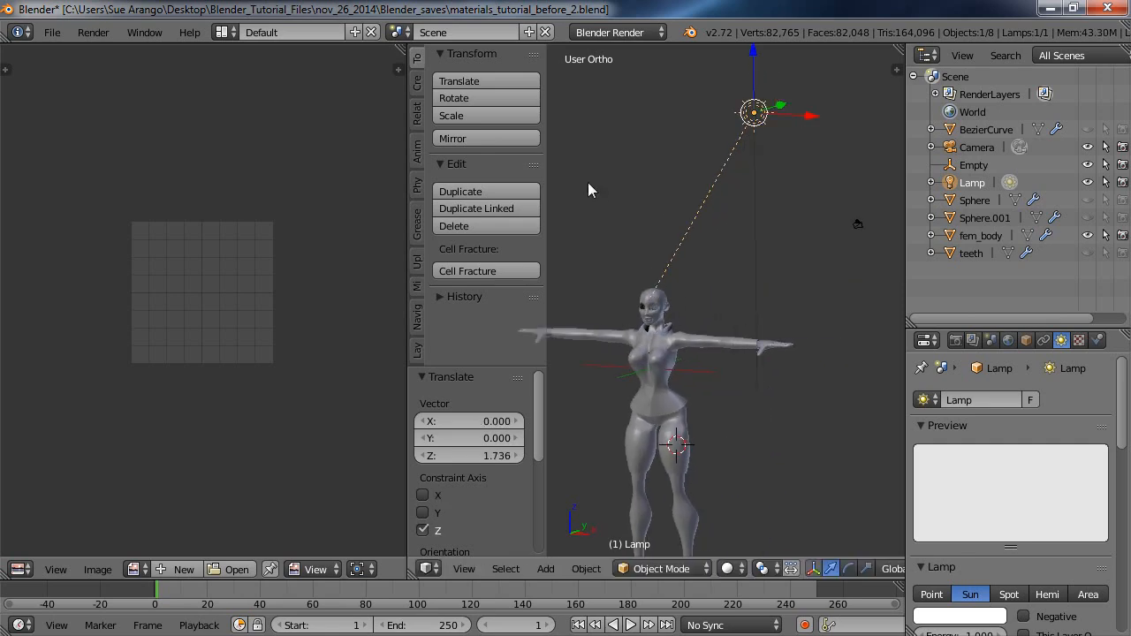
Render a still image to check the sun lighting on the figure, and clear the render result.
{"action": "left_click", "coordinate": [93, 31]}
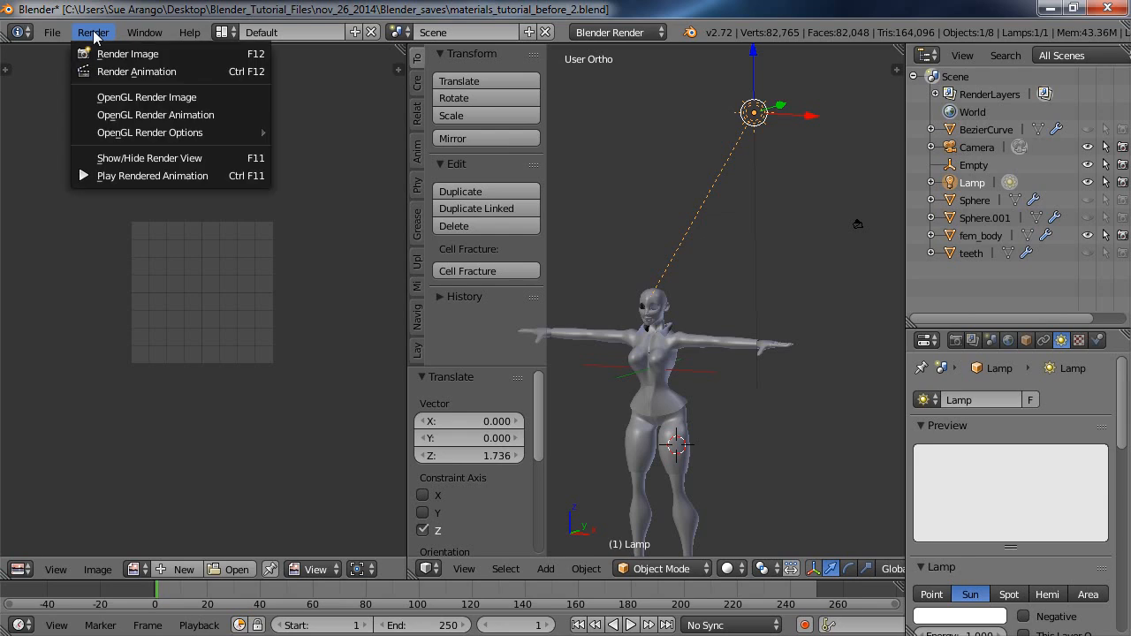
{"action": "left_click", "coordinate": [139, 55]}
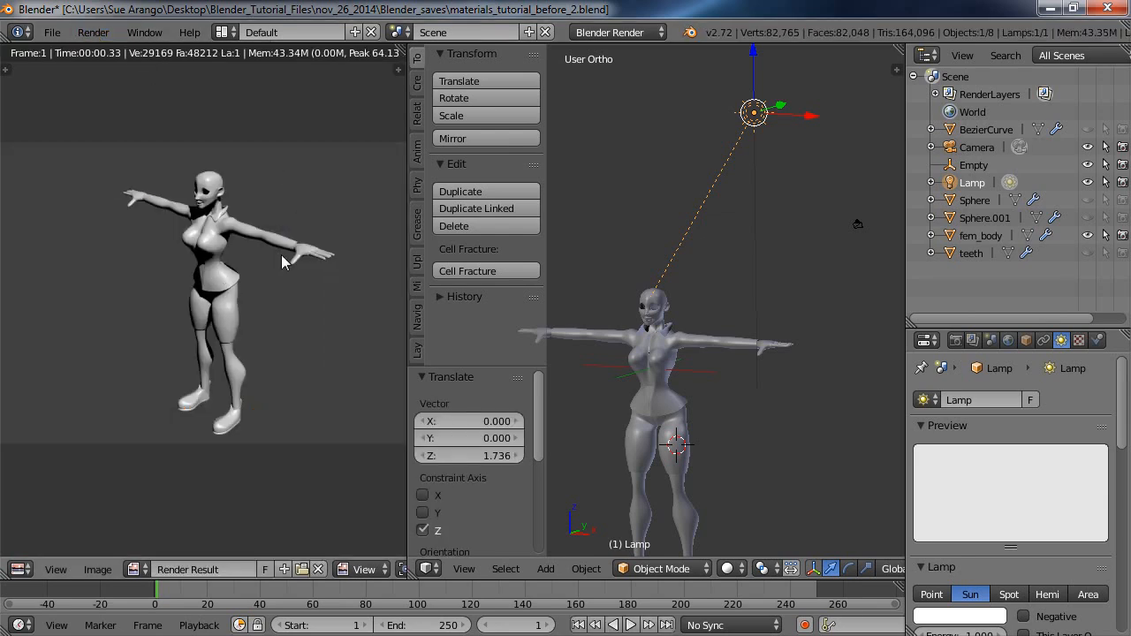
{"action": "left_click", "coordinate": [319, 570]}
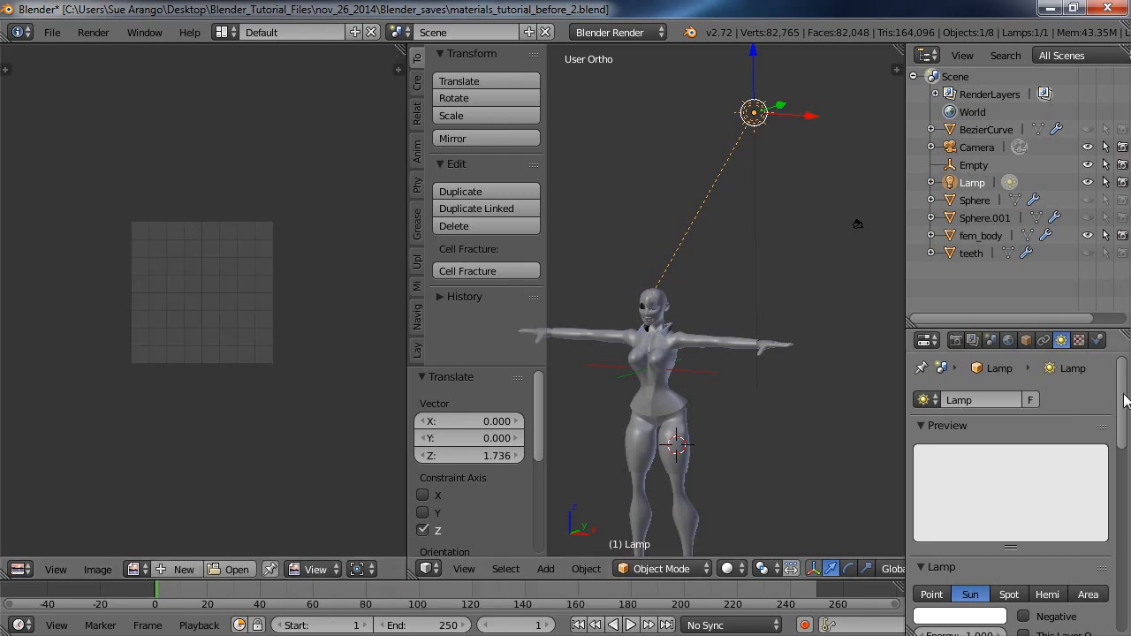
Lower the sun lamp's energy to 0.590.
{"action": "left_click_drag", "start_coordinate": [1120, 399], "coordinate": [1126, 461]}
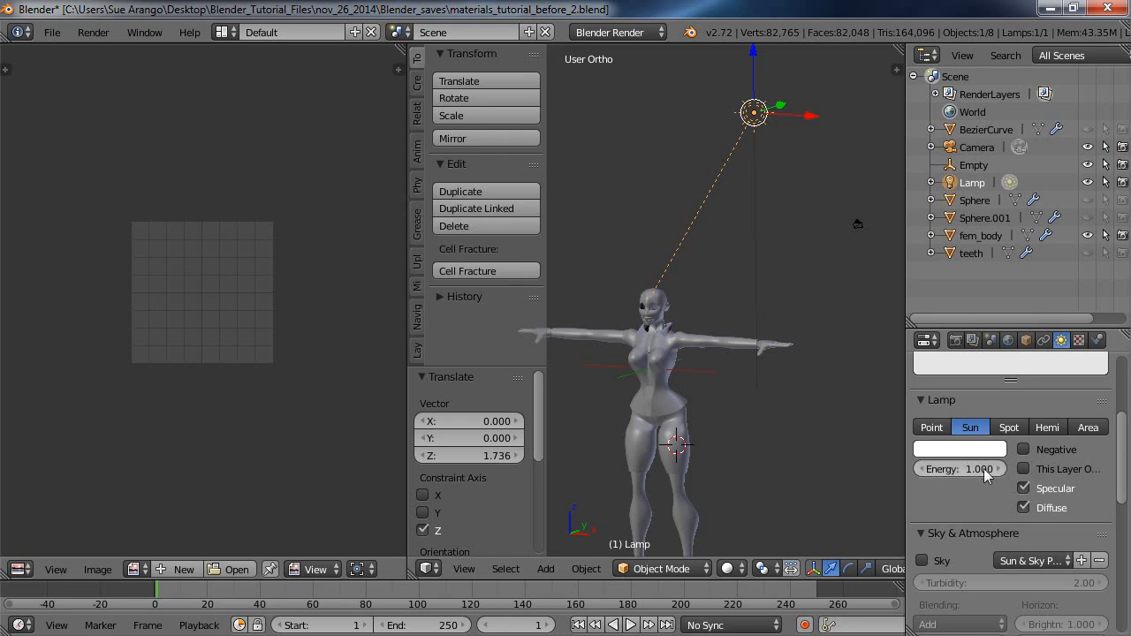
{"action": "left_click_drag", "start_coordinate": [987, 471], "coordinate": [961, 479]}
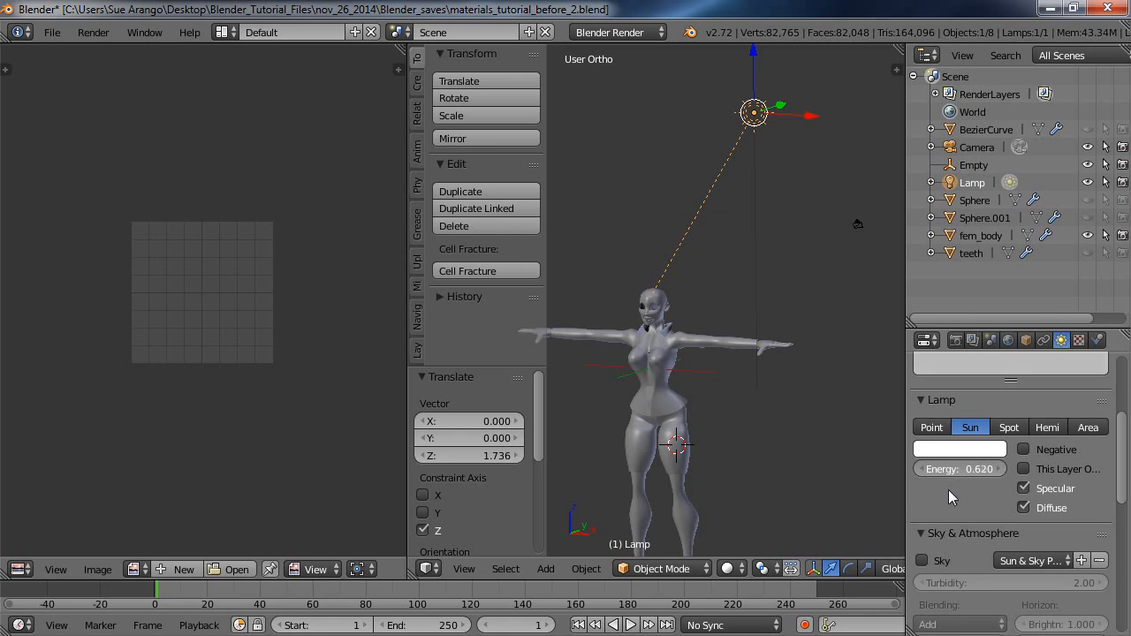
{"action": "left_click_drag", "start_coordinate": [948, 491], "coordinate": [947, 490]}
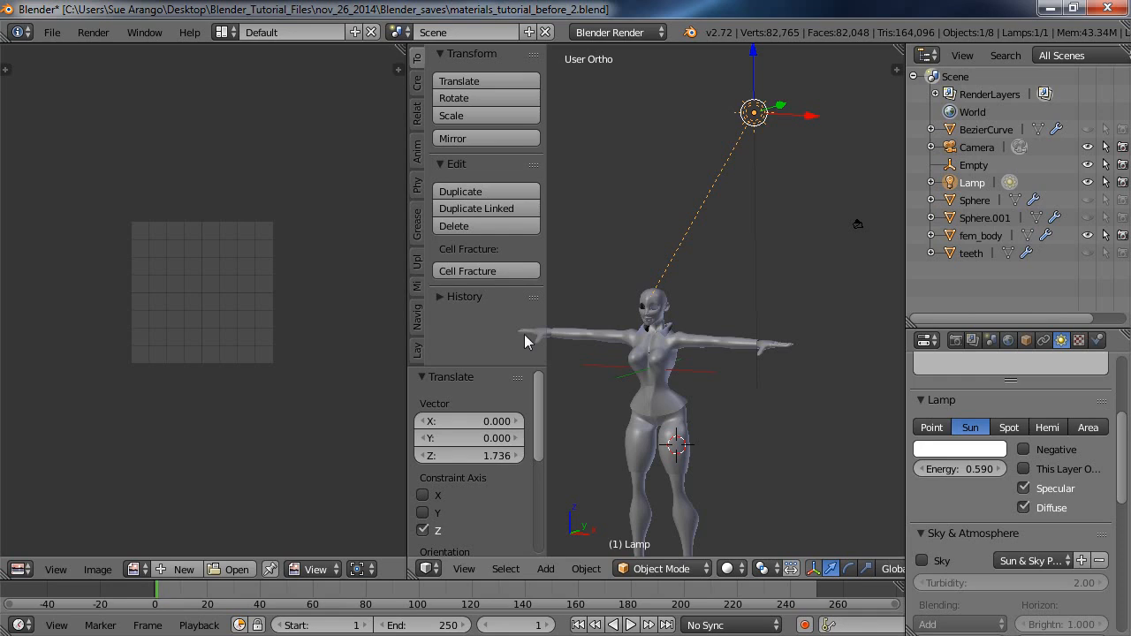
Render another still image to check the dimmed sun light, and clear the result.
{"action": "left_click", "coordinate": [93, 33]}
{"action": "left_click", "coordinate": [109, 56]}
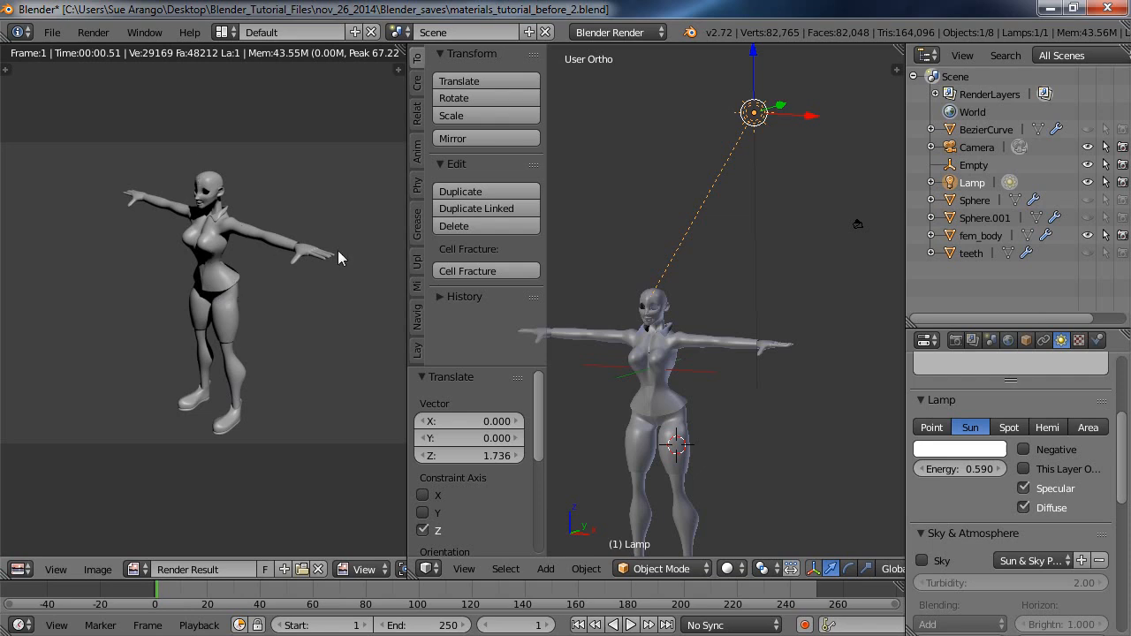
{"action": "left_click", "coordinate": [318, 569]}
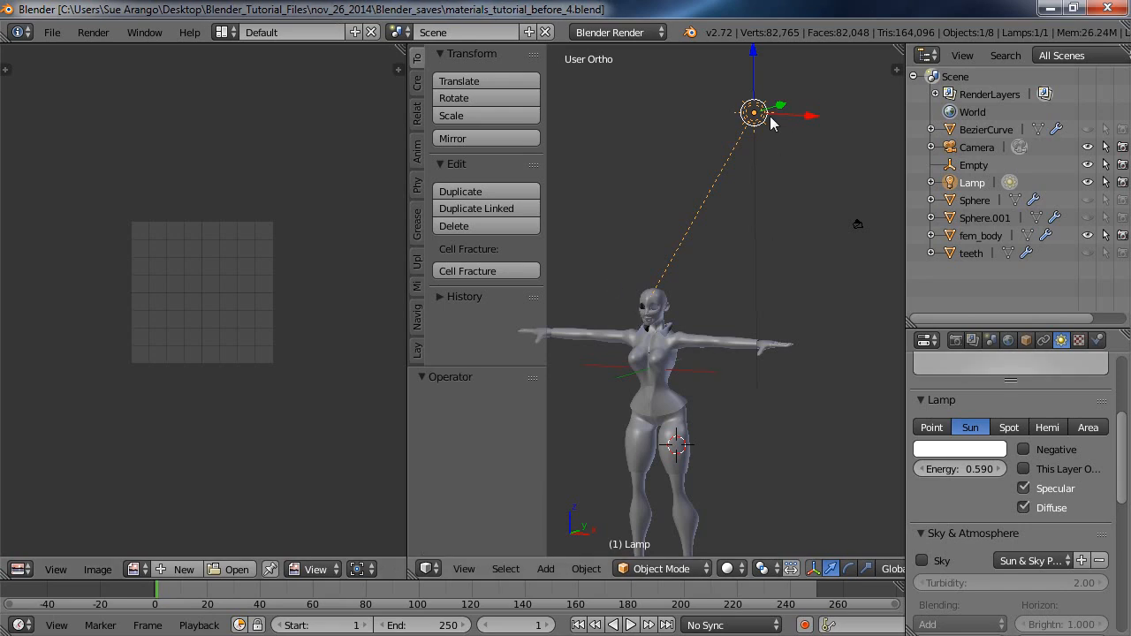
Put the fem_body mesh into Edit Mode in an enlarged 3D view and deselect all its geometry.
{"action": "right_click", "coordinate": [677, 413]}
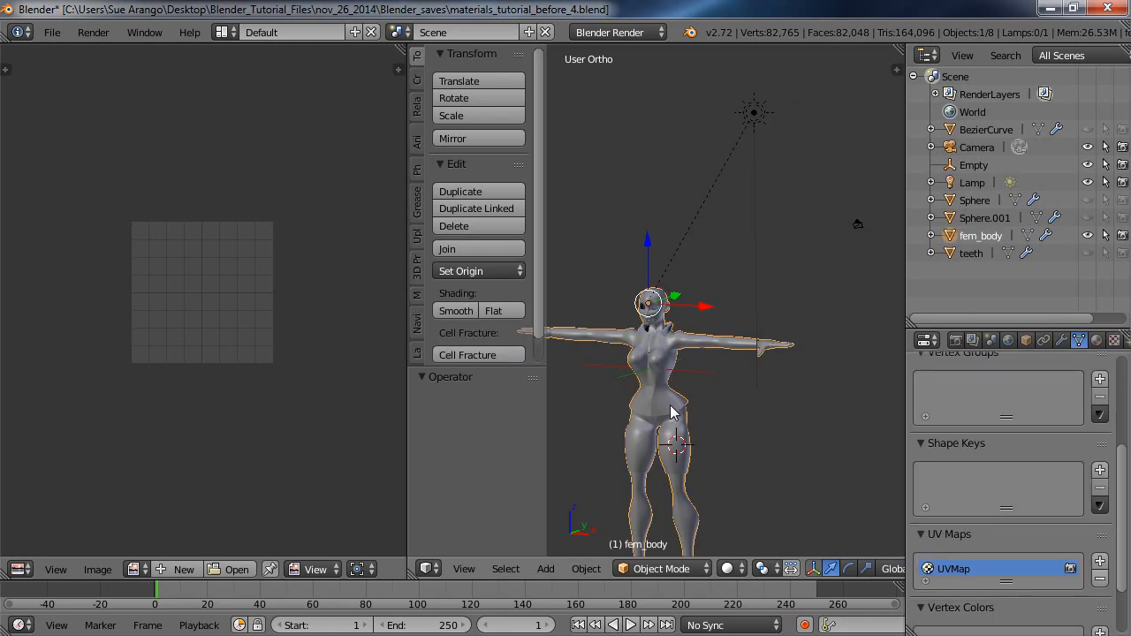
{"action": "left_click", "coordinate": [707, 569]}
{"action": "left_click", "coordinate": [678, 531]}
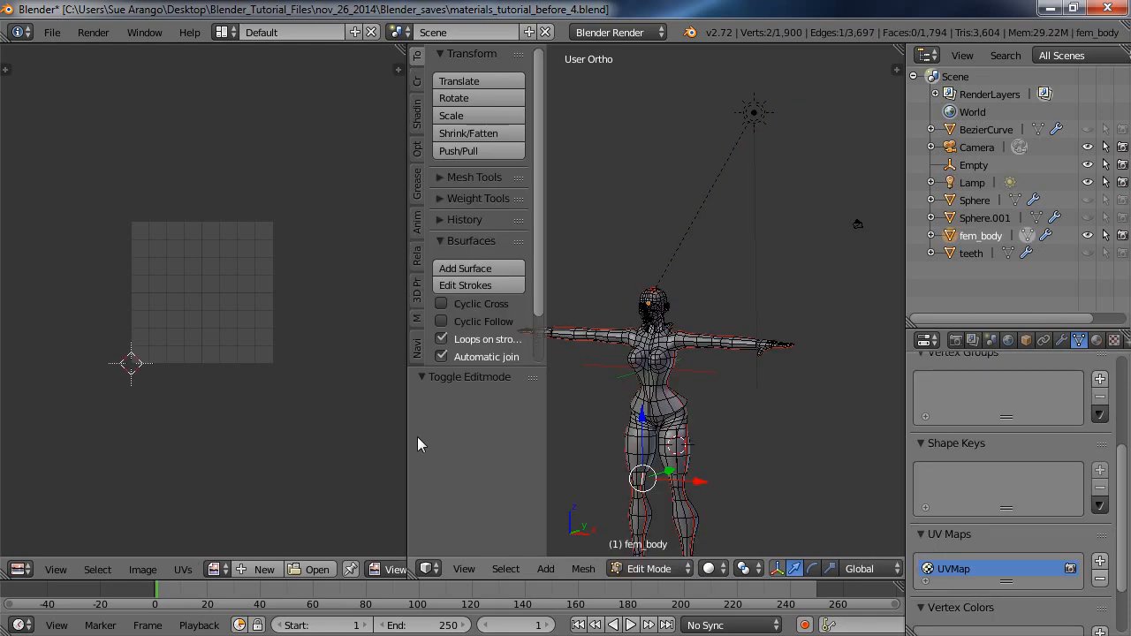
{"action": "left_click_drag", "start_coordinate": [406, 461], "coordinate": [195, 461]}
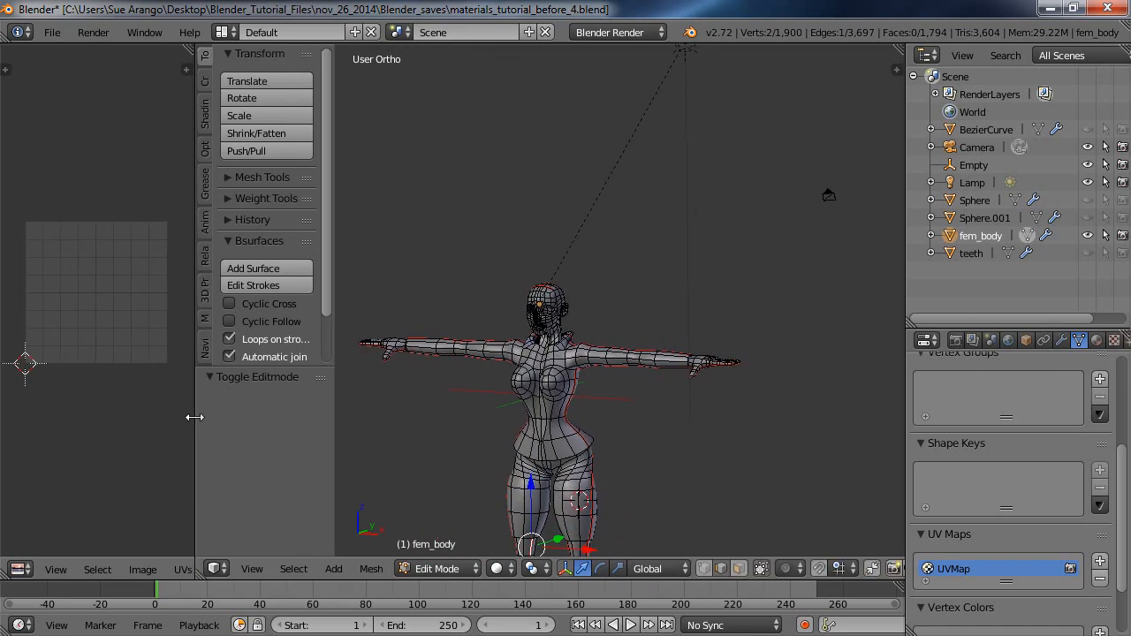
{"action": "middle_click_drag", "start_coordinate": [616, 478], "coordinate": [646, 308], "text": "shift"}
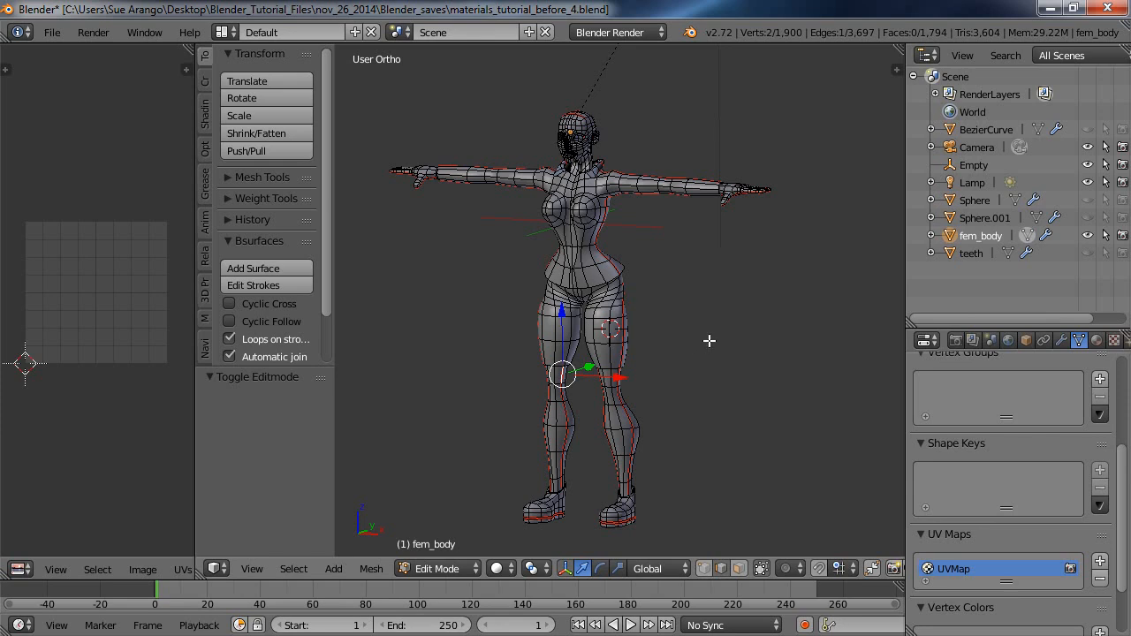
{"action": "key", "text": "a"}
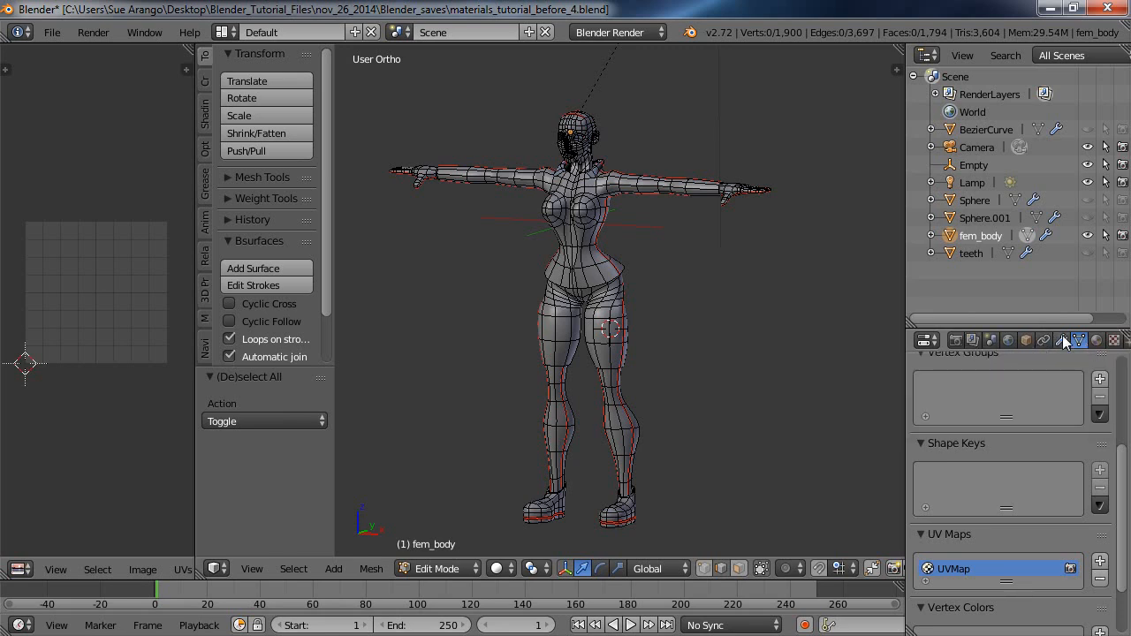
Show fem_body's material settings, link the existing material named Material and assign it to the mesh.
{"action": "scroll", "coordinate": [1072, 343], "scroll_direction": "down", "scroll_amount": 5}
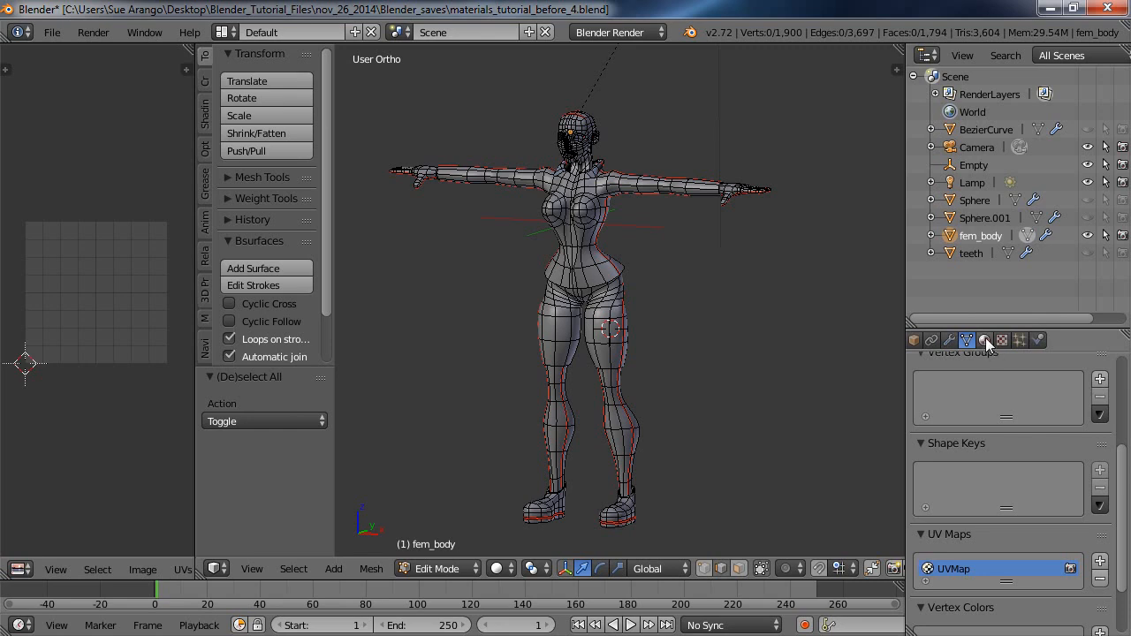
{"action": "left_click", "coordinate": [987, 343]}
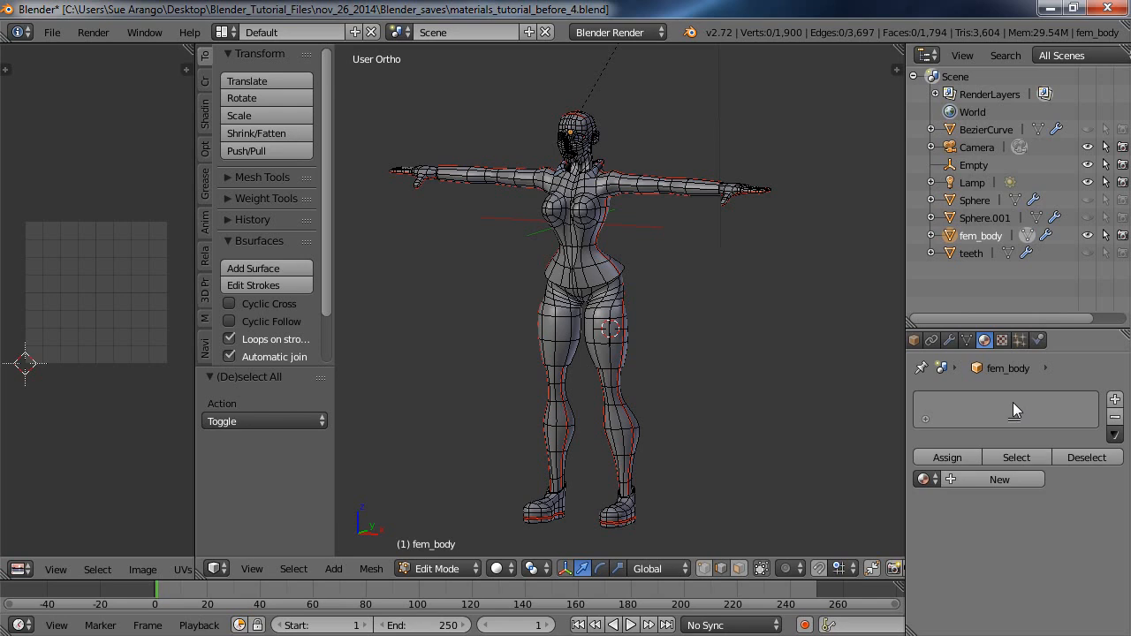
{"action": "left_click", "coordinate": [938, 480]}
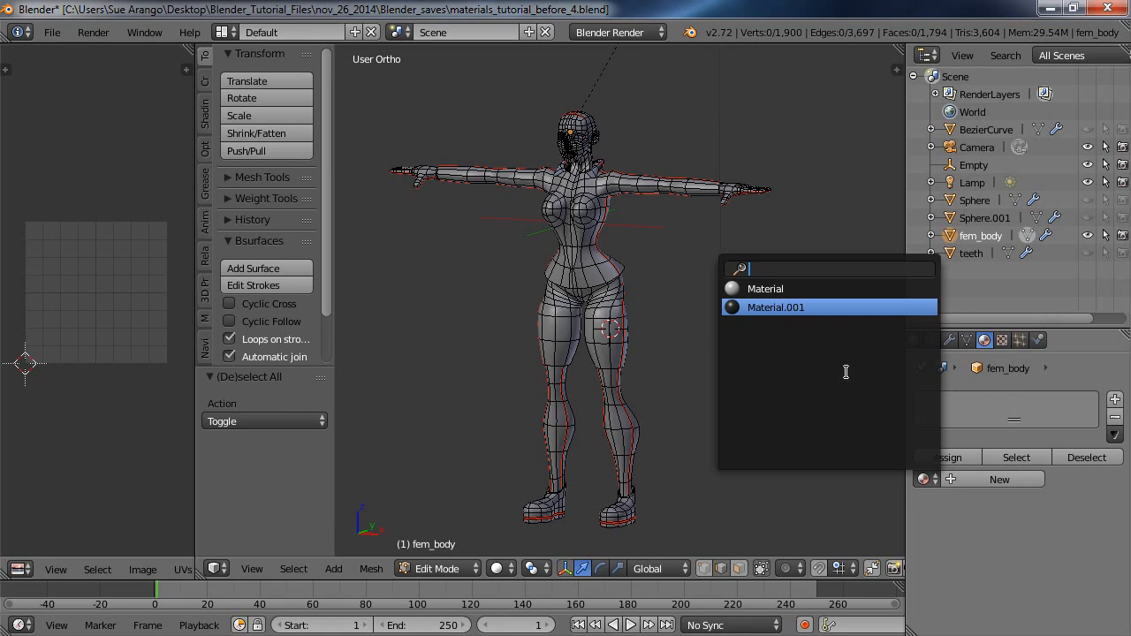
{"action": "left_click", "coordinate": [775, 294]}
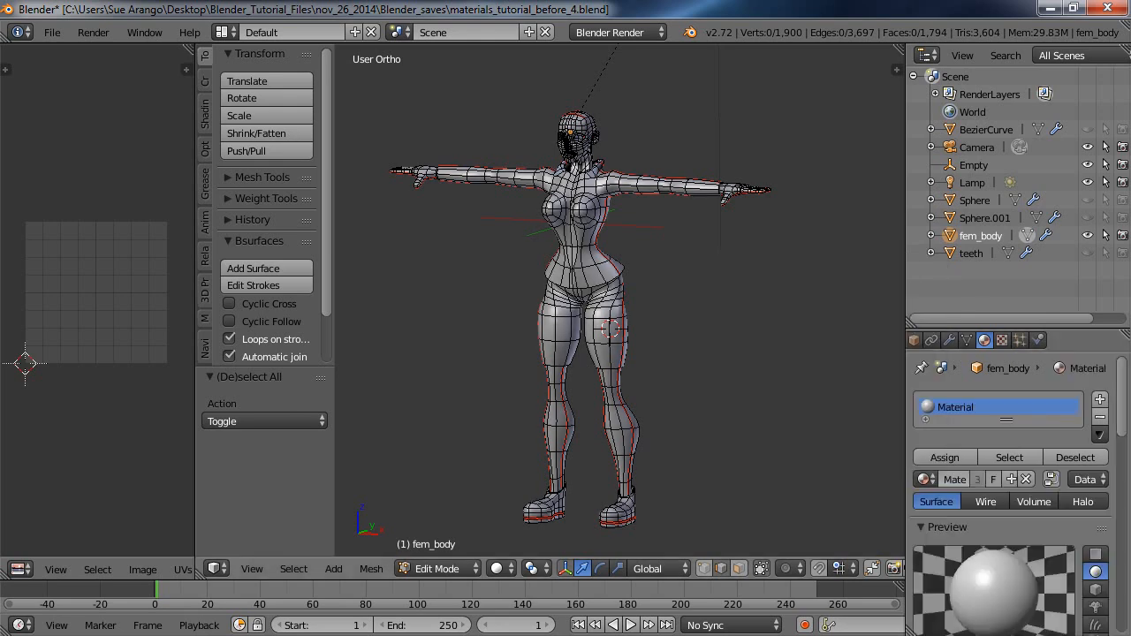
{"action": "left_click", "coordinate": [944, 459]}
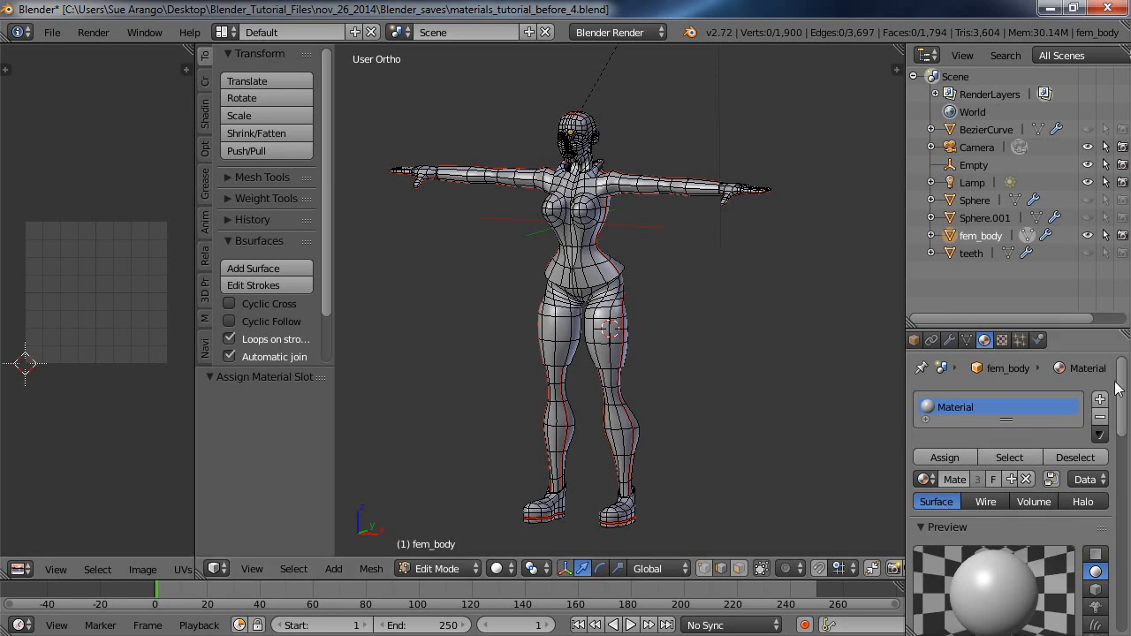
Brighten the material's diffuse color to pure white, with R, G and B at 1.000.
{"action": "mouse_move", "coordinate": [1126, 387]}
{"action": "left_mouse_down"}
{"action": "mouse_move", "coordinate": [1127, 468]}
{"action": "mouse_move", "coordinate": [1129, 455]}
{"action": "left_mouse_up"}
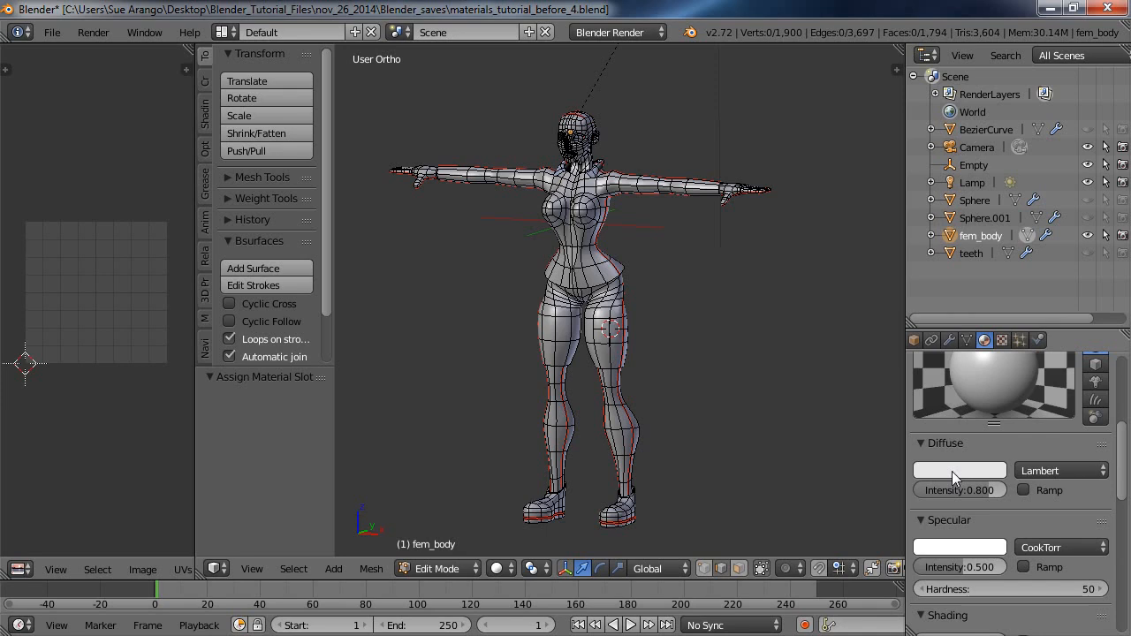
{"action": "left_click", "coordinate": [952, 471]}
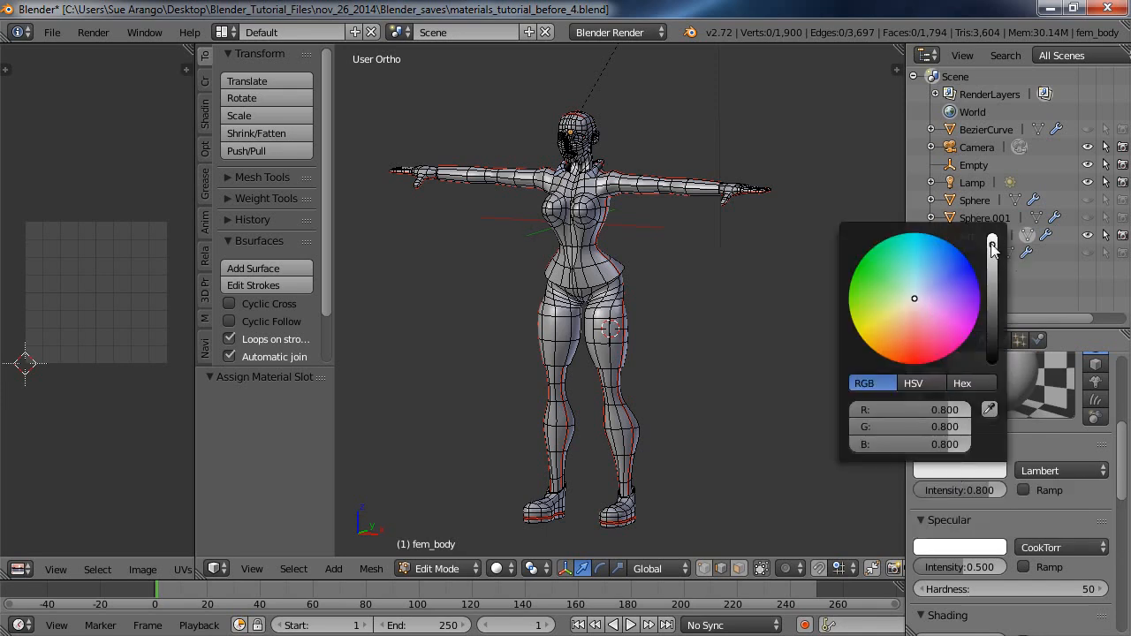
{"action": "left_click", "coordinate": [991, 283]}
{"action": "left_click_drag", "start_coordinate": [1001, 304], "coordinate": [1031, 235]}
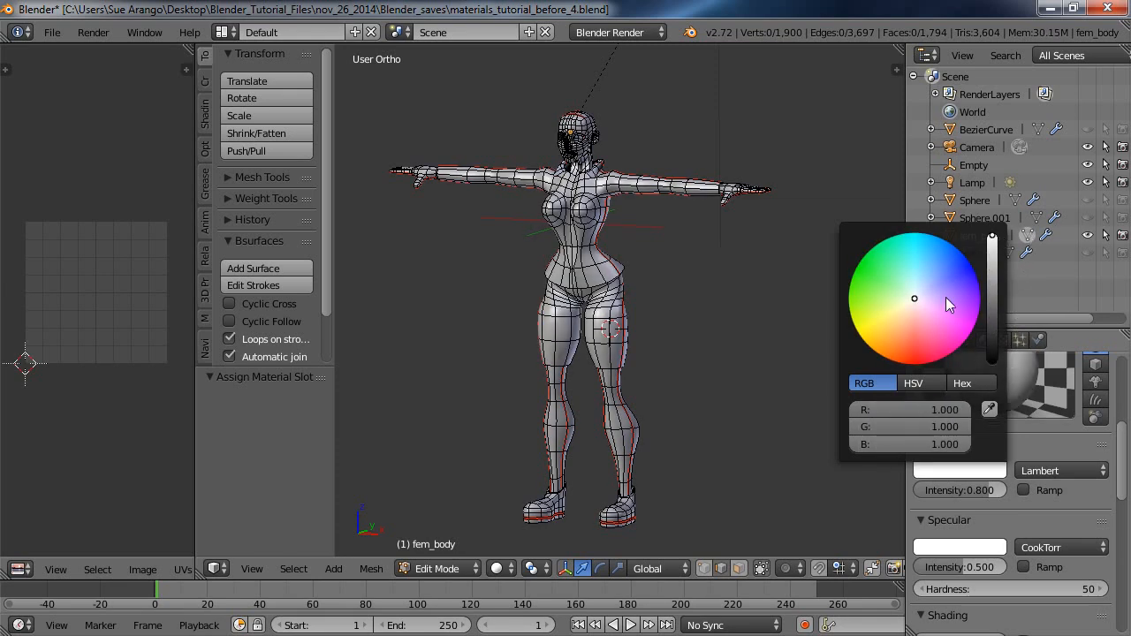
Change the diffuse color to bright green, render a test image in a widened image view, and clear the result.
{"action": "left_click_drag", "start_coordinate": [916, 301], "coordinate": [863, 270]}
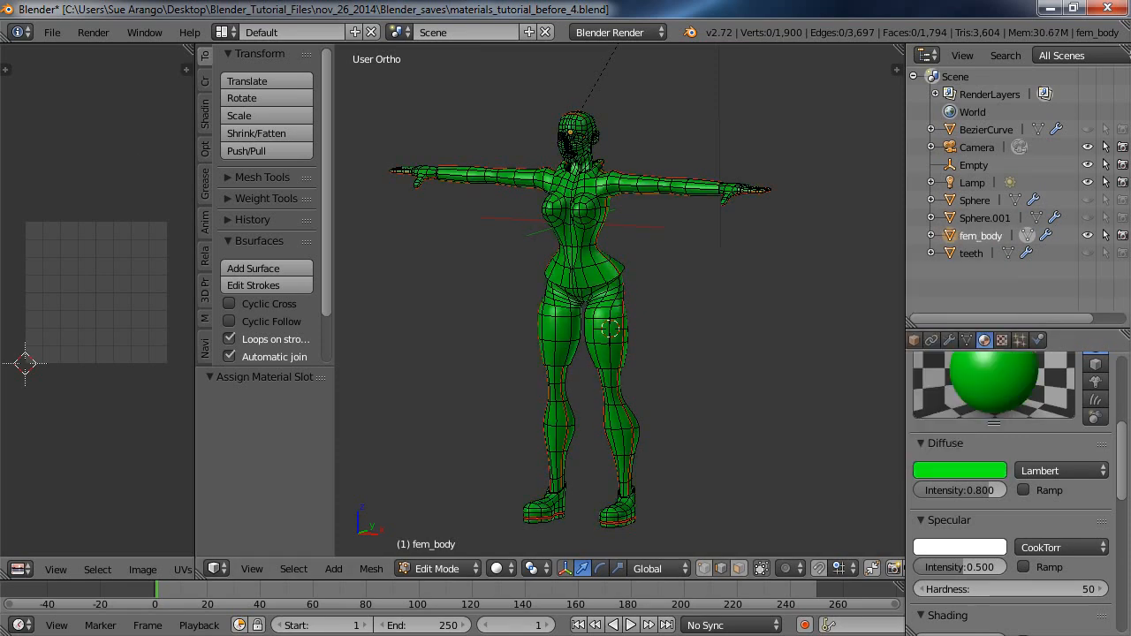
{"action": "left_click", "coordinate": [93, 31]}
{"action": "left_click", "coordinate": [111, 50]}
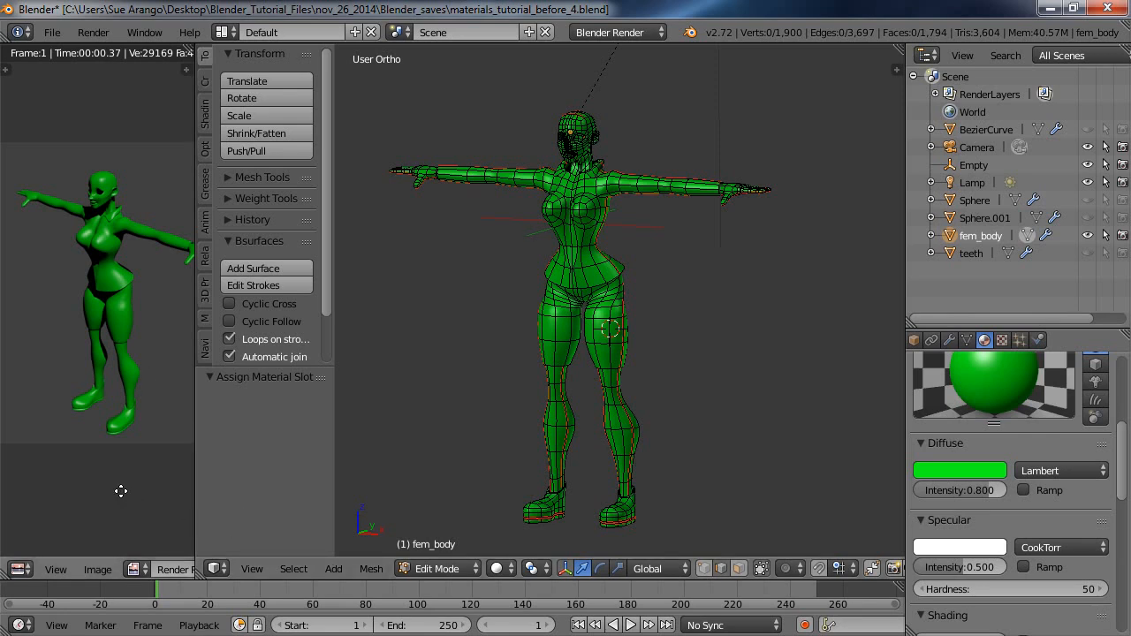
{"action": "scroll", "coordinate": [121, 490], "scroll_direction": "up", "scroll_amount": 1}
{"action": "left_click_drag", "start_coordinate": [194, 497], "coordinate": [326, 519]}
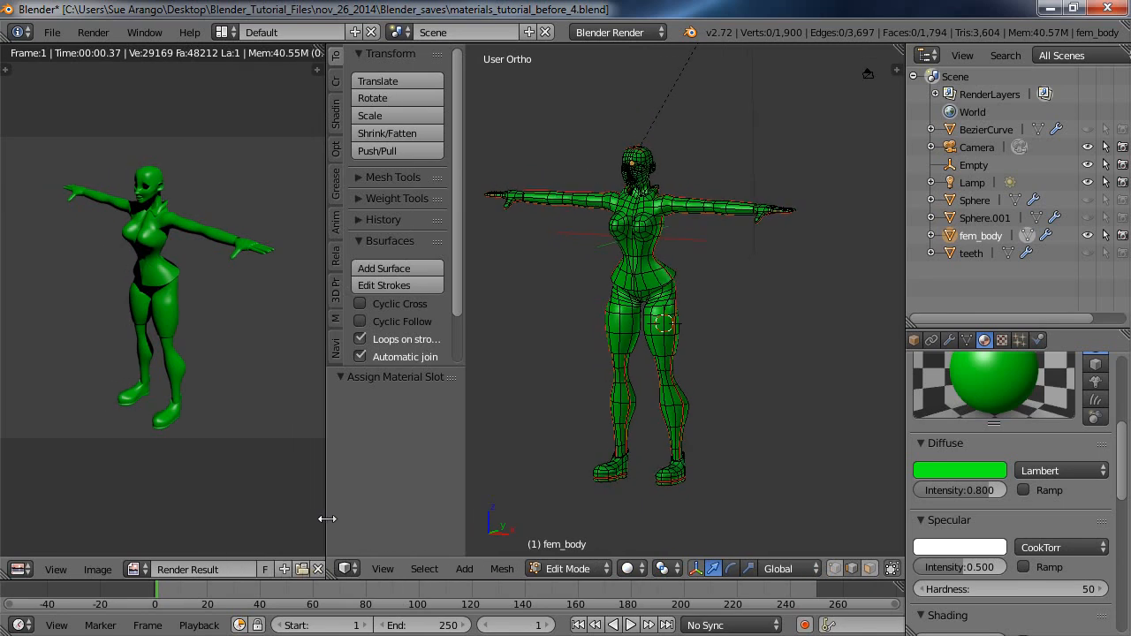
{"action": "left_click", "coordinate": [317, 569]}
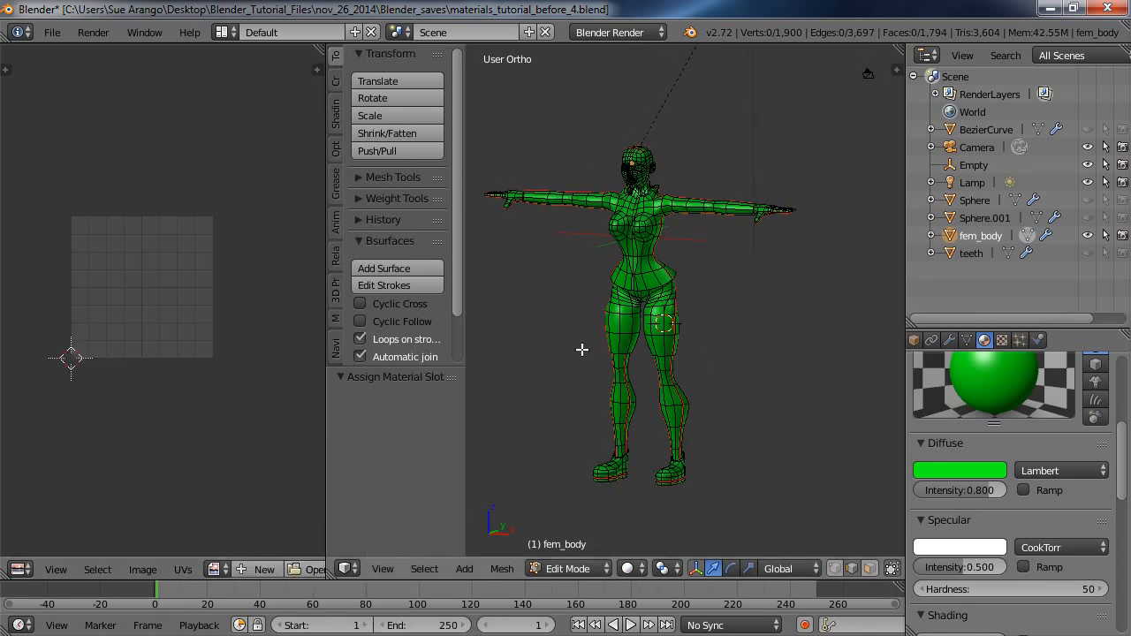
Return the material's diffuse color to near white and rename the material as primer.
{"action": "left_click", "coordinate": [955, 472]}
{"action": "left_click_drag", "start_coordinate": [863, 269], "coordinate": [914, 300]}
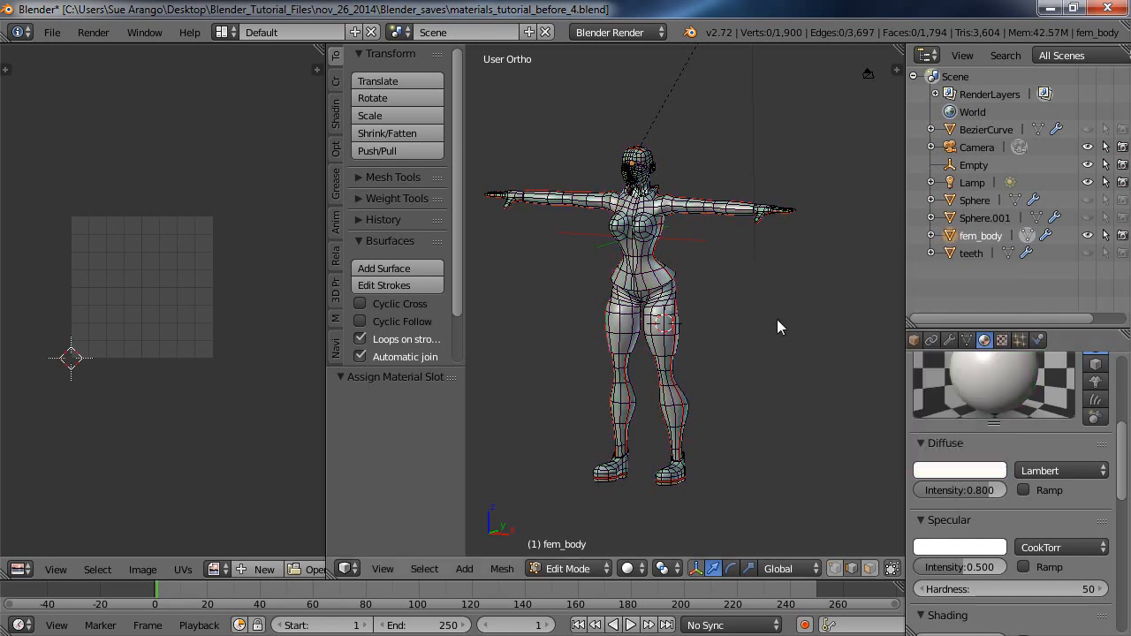
{"action": "left_click_drag", "start_coordinate": [1116, 423], "coordinate": [1122, 355]}
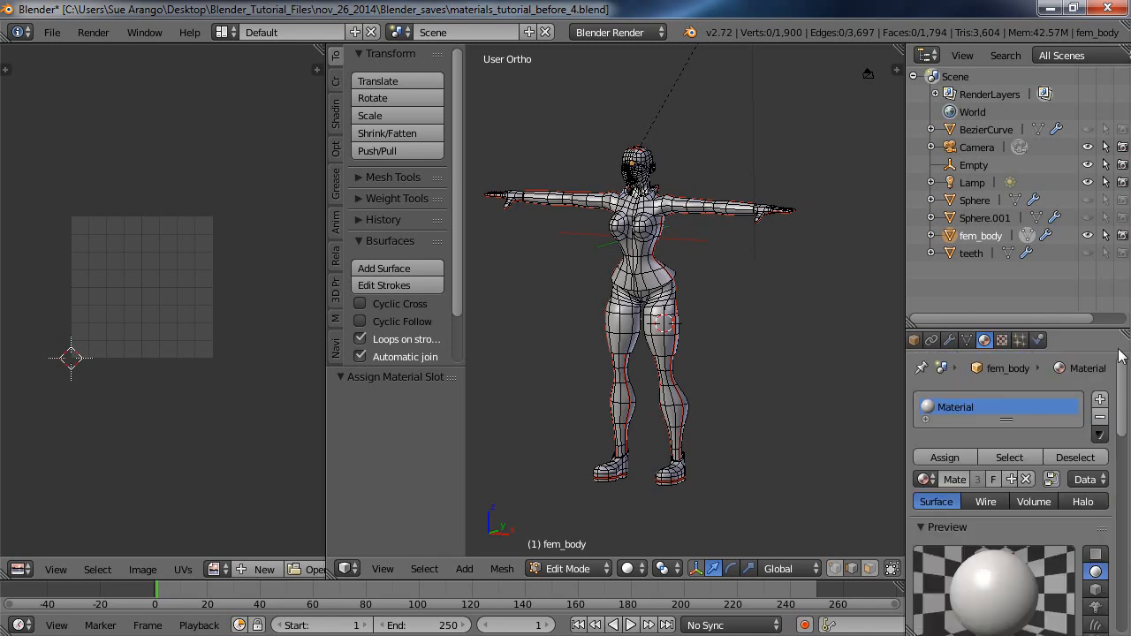
{"action": "left_click", "coordinate": [957, 479]}
{"action": "type", "text": "p"}
{"action": "key", "text": "Return"}
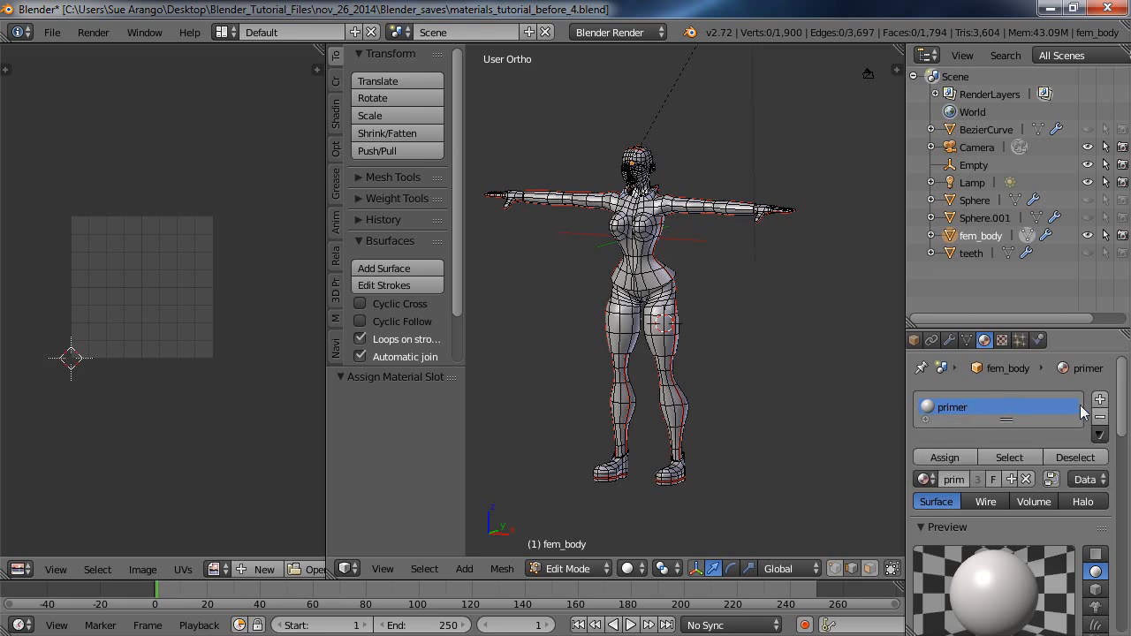
Enlarge the properties editor for the material settings, render a test image of the white body, and clear the result.
{"action": "mouse_move", "coordinate": [1124, 409]}
{"action": "left_mouse_down"}
{"action": "mouse_move", "coordinate": [1124, 431]}
{"action": "mouse_move", "coordinate": [1123, 404]}
{"action": "left_mouse_up"}
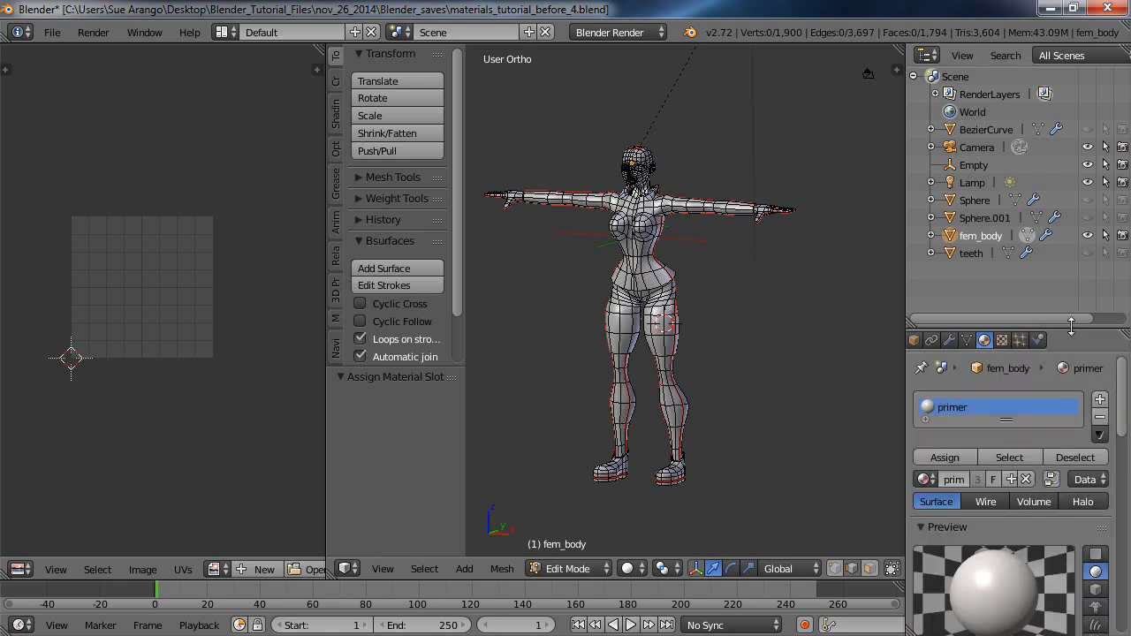
{"action": "left_click_drag", "start_coordinate": [1072, 327], "coordinate": [1044, 111]}
{"action": "left_click", "coordinate": [93, 33]}
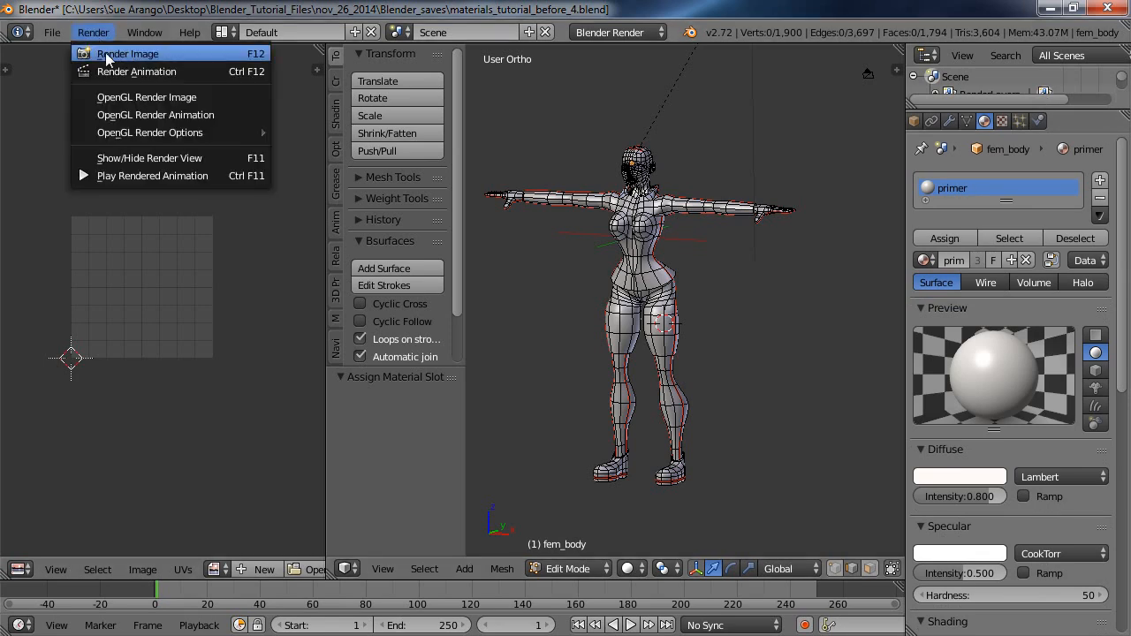
{"action": "left_click", "coordinate": [105, 52]}
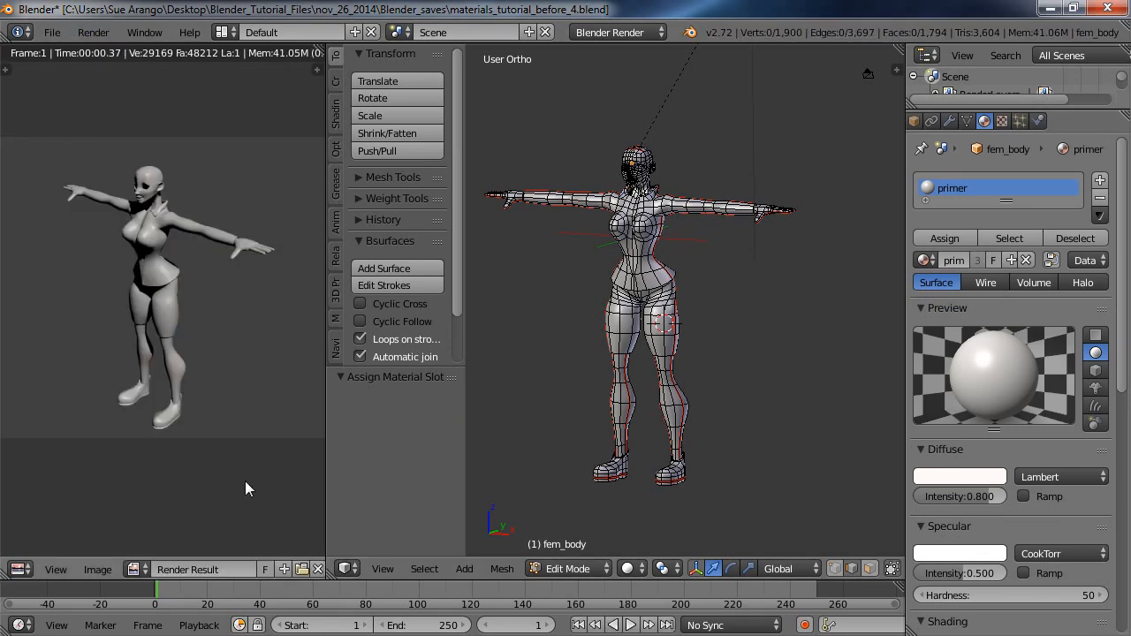
{"action": "left_click", "coordinate": [317, 569]}
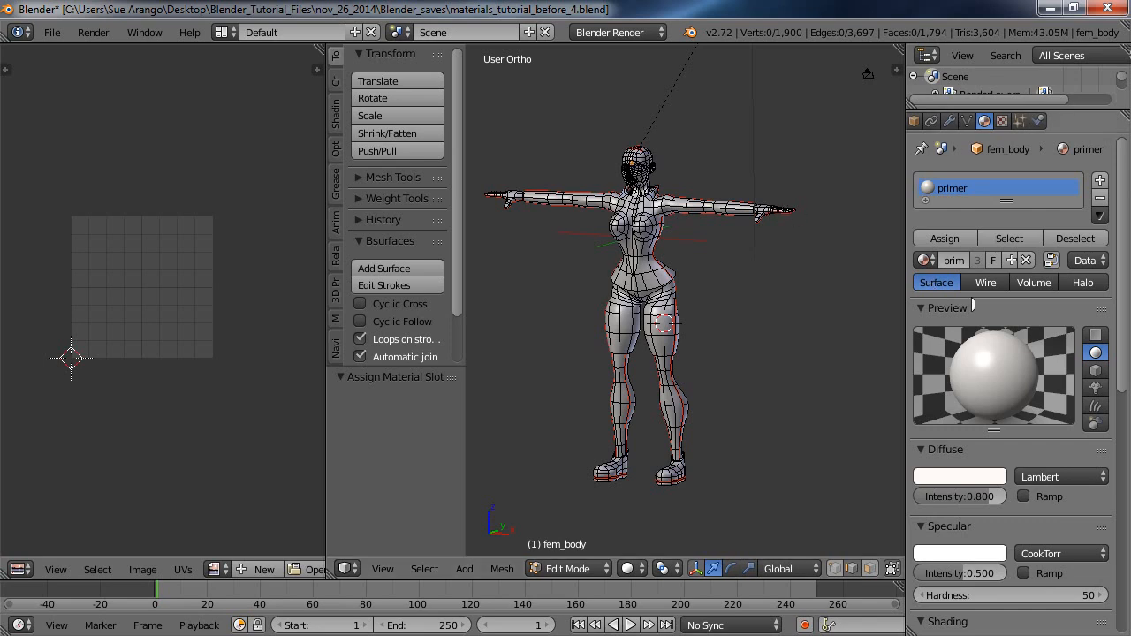
Select the bare skin parts of the mesh (lower legs, hands and head) including all their linked geometry.
{"action": "right_click", "coordinate": [676, 415]}
{"action": "right_click", "coordinate": [617, 410], "text": "shift"}
{"action": "right_click", "coordinate": [514, 196], "text": "shift"}
{"action": "right_click", "coordinate": [763, 209], "text": "shift"}
{"action": "right_click", "coordinate": [640, 154], "text": "shift"}
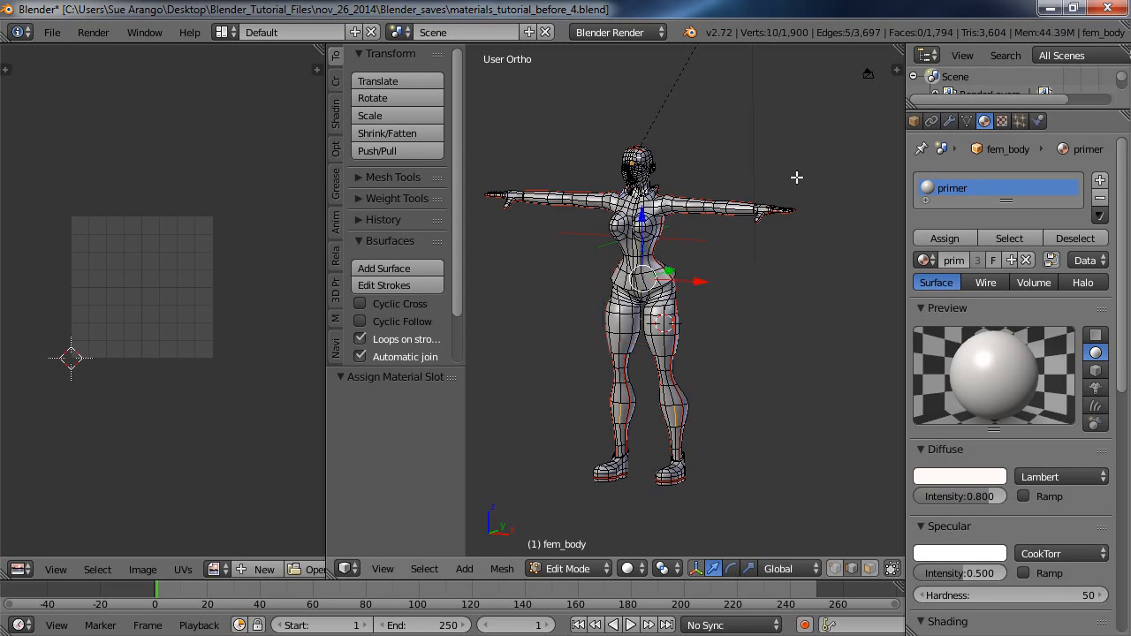
{"action": "key", "text": "ctrl+l"}
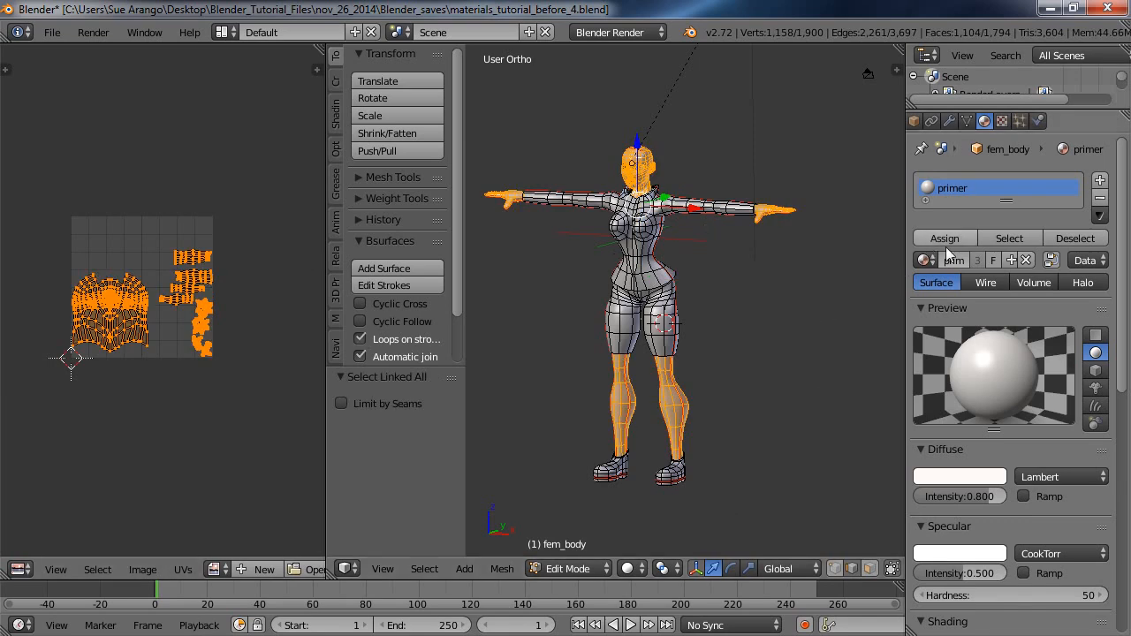
Add a second material to fem_body with an orange-brown diffuse color of R 0.723, G 0.294 and B 0.123.
{"action": "left_click", "coordinate": [1101, 182]}
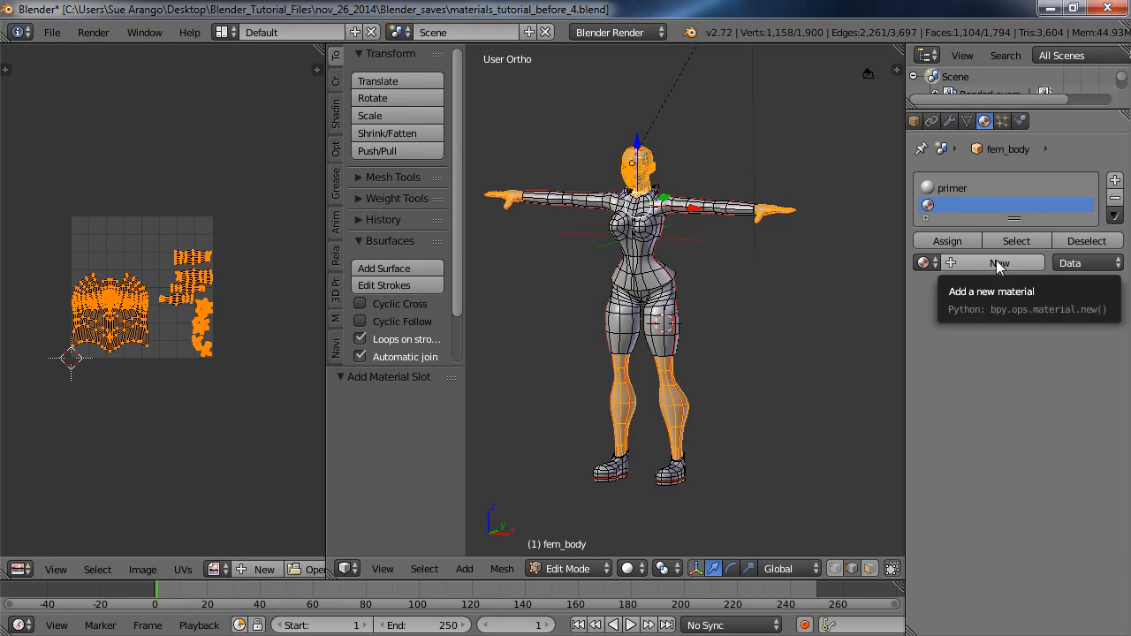
{"action": "left_click", "coordinate": [997, 263]}
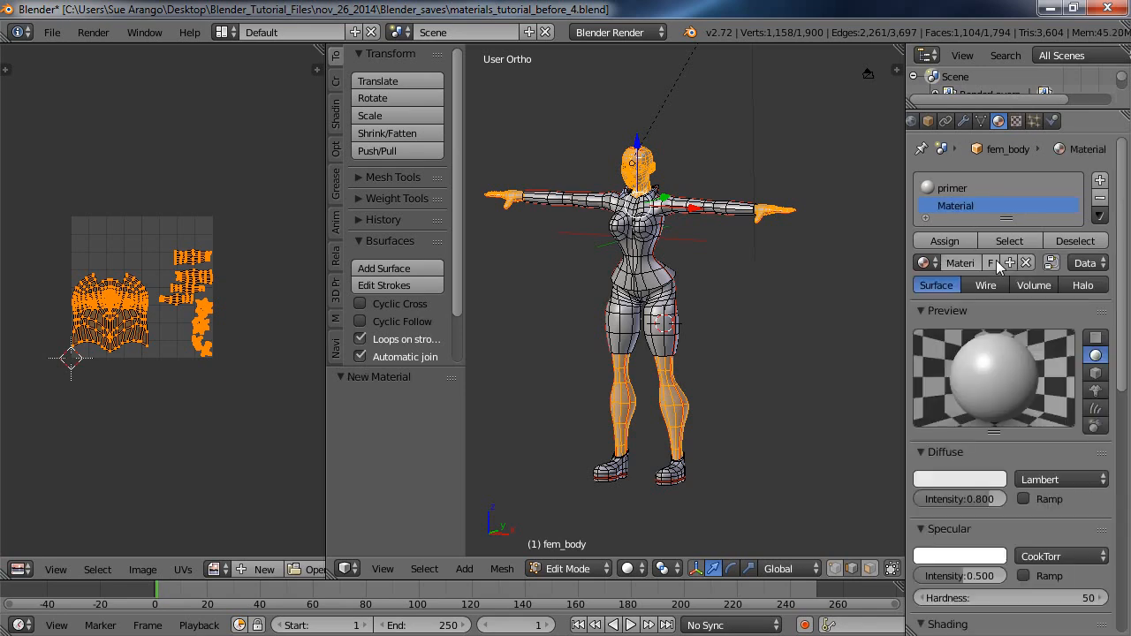
{"action": "left_click", "coordinate": [955, 479]}
{"action": "mouse_move", "coordinate": [916, 309]}
{"action": "left_mouse_down"}
{"action": "mouse_move", "coordinate": [892, 337]}
{"action": "mouse_move", "coordinate": [900, 342]}
{"action": "left_mouse_up"}
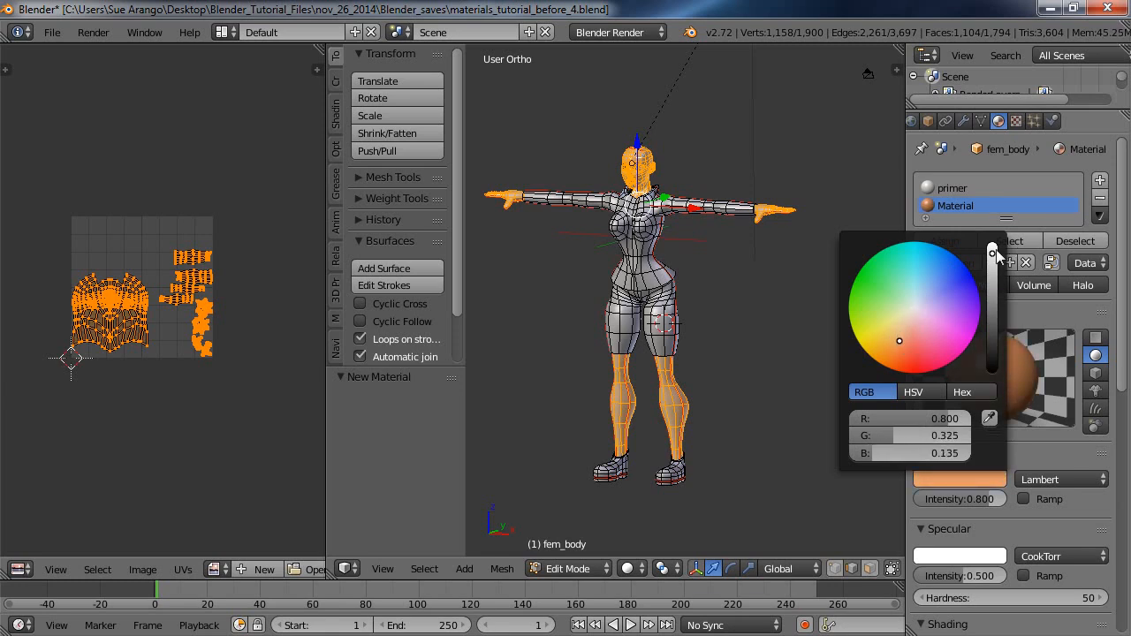
{"action": "mouse_move", "coordinate": [991, 253]}
{"action": "left_mouse_down"}
{"action": "mouse_move", "coordinate": [992, 276]}
{"action": "mouse_move", "coordinate": [994, 262]}
{"action": "left_mouse_up"}
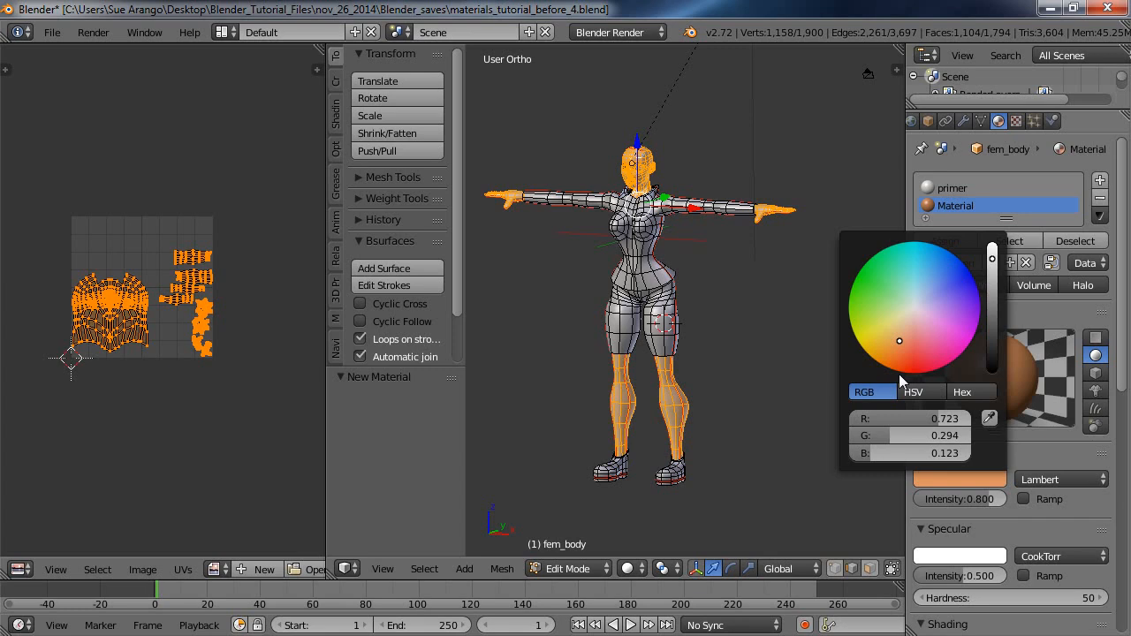
{"action": "left_click", "coordinate": [783, 344]}
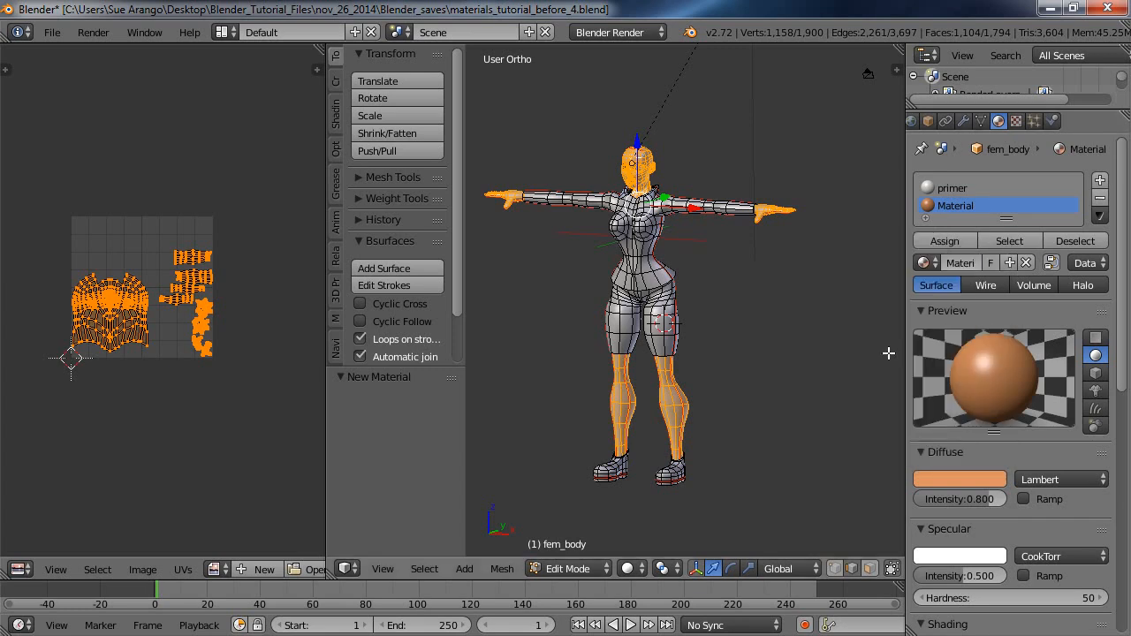
Examine the diffuse color's HSV and Hex representations, return to RGB and try the color sampler.
{"action": "left_click", "coordinate": [960, 478]}
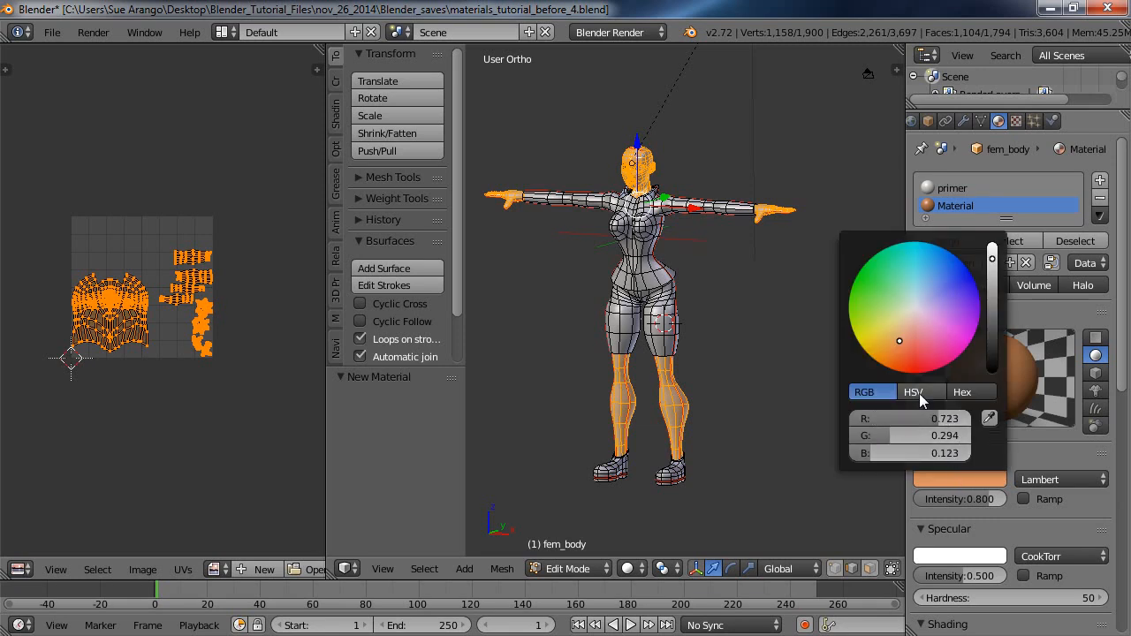
{"action": "left_click", "coordinate": [919, 394]}
{"action": "left_click", "coordinate": [970, 392]}
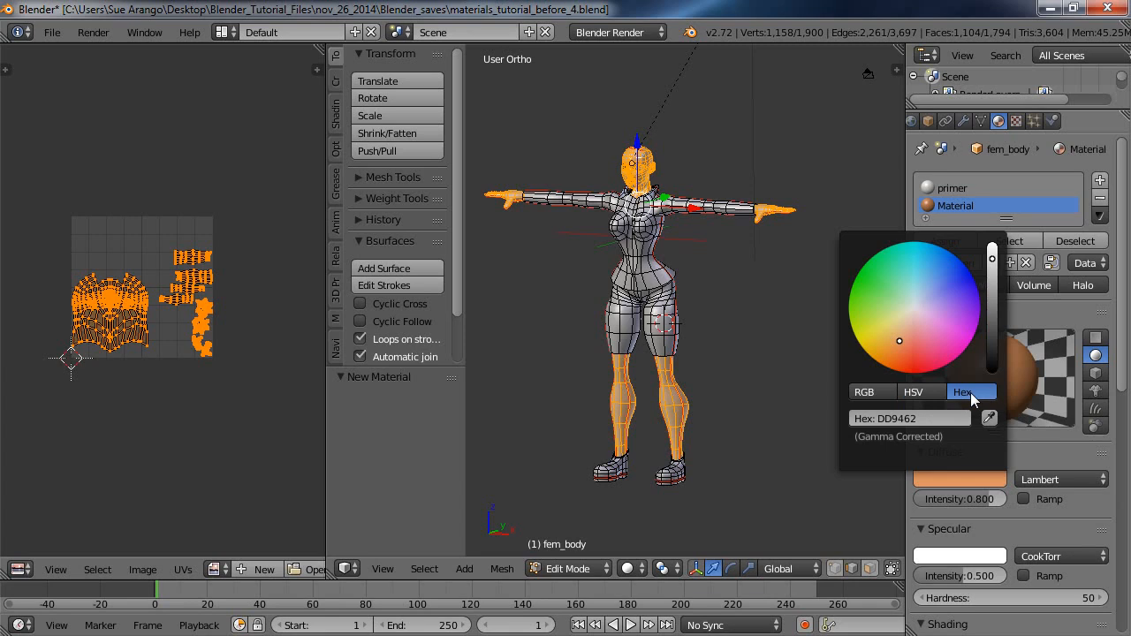
{"action": "left_click", "coordinate": [870, 394]}
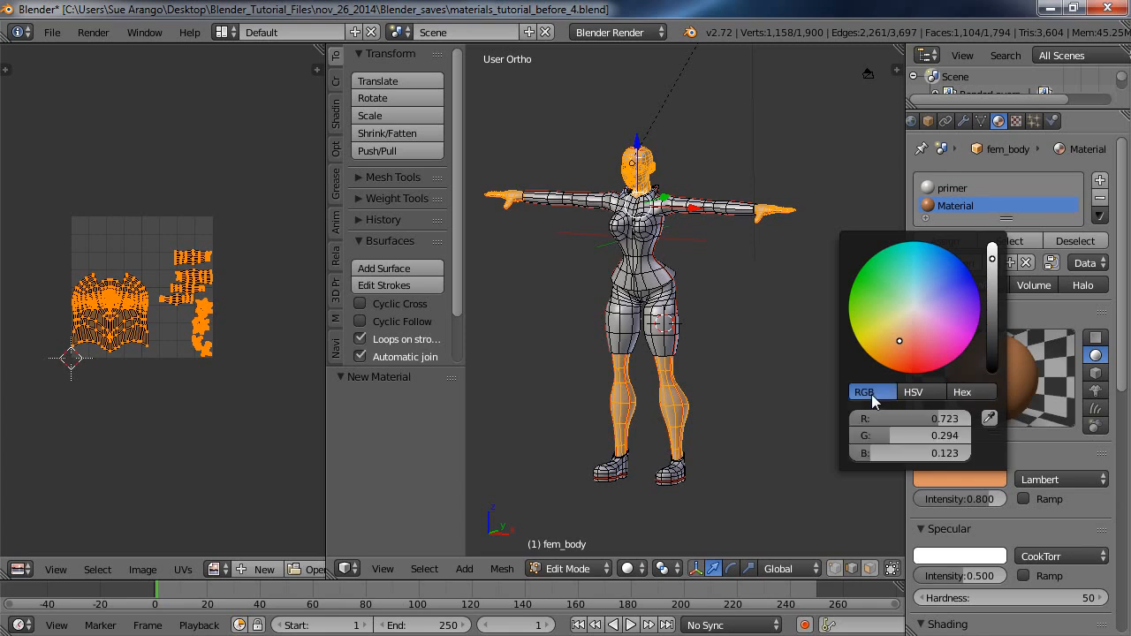
{"action": "left_click", "coordinate": [989, 420]}
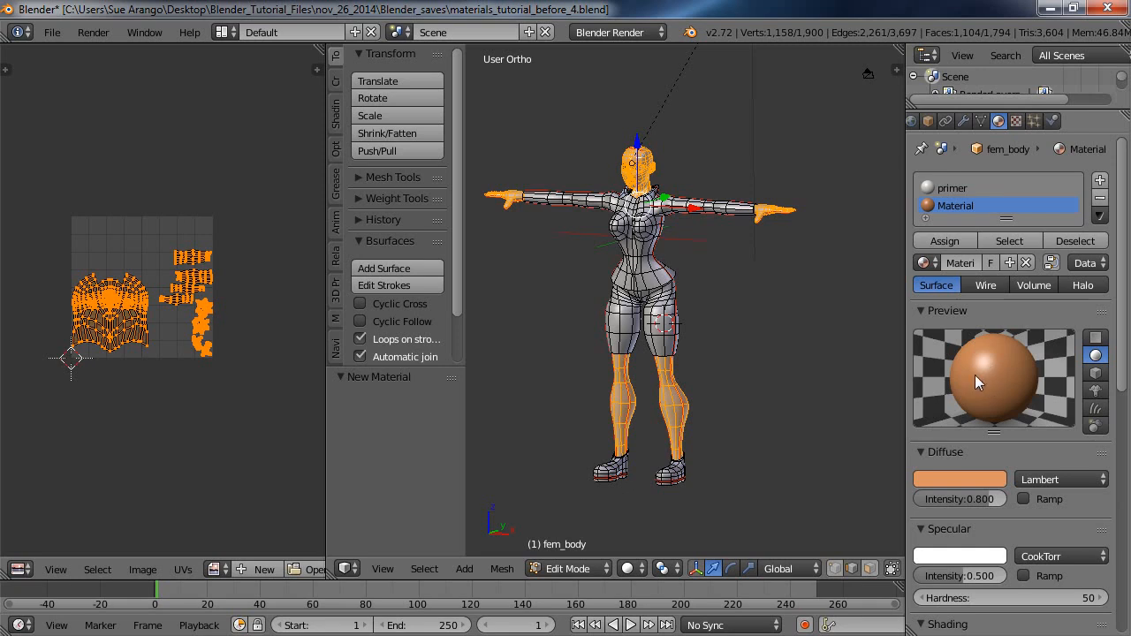
Assign the orange-brown material to the selected skin parts and check it with test renders, clearing each result.
{"action": "left_click", "coordinate": [945, 240]}
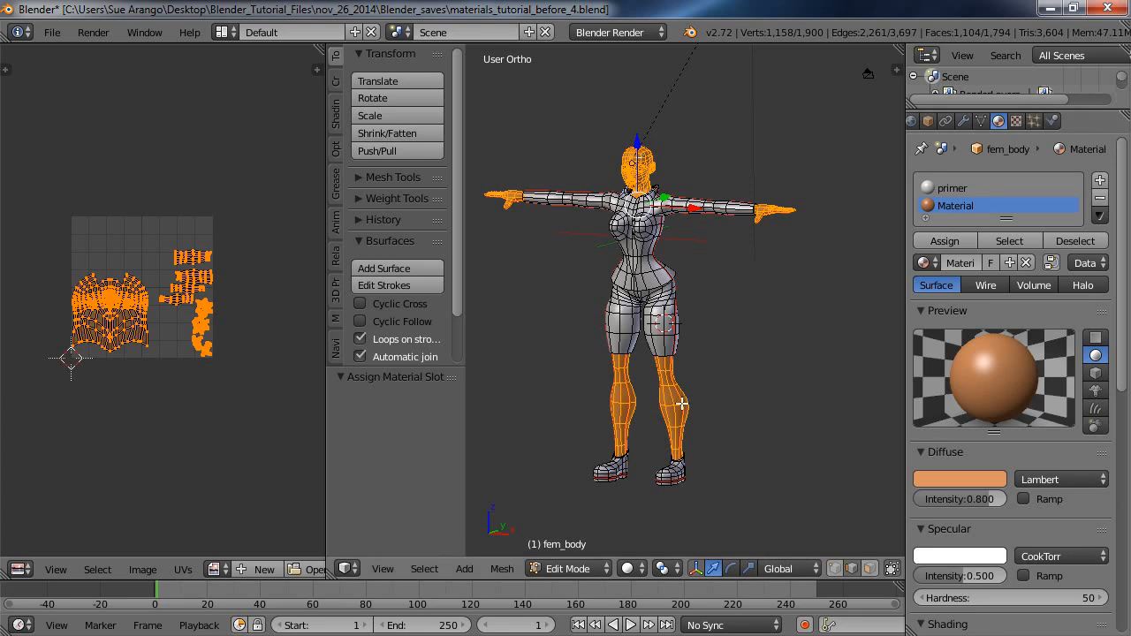
{"action": "left_click", "coordinate": [94, 32]}
{"action": "left_click", "coordinate": [113, 53]}
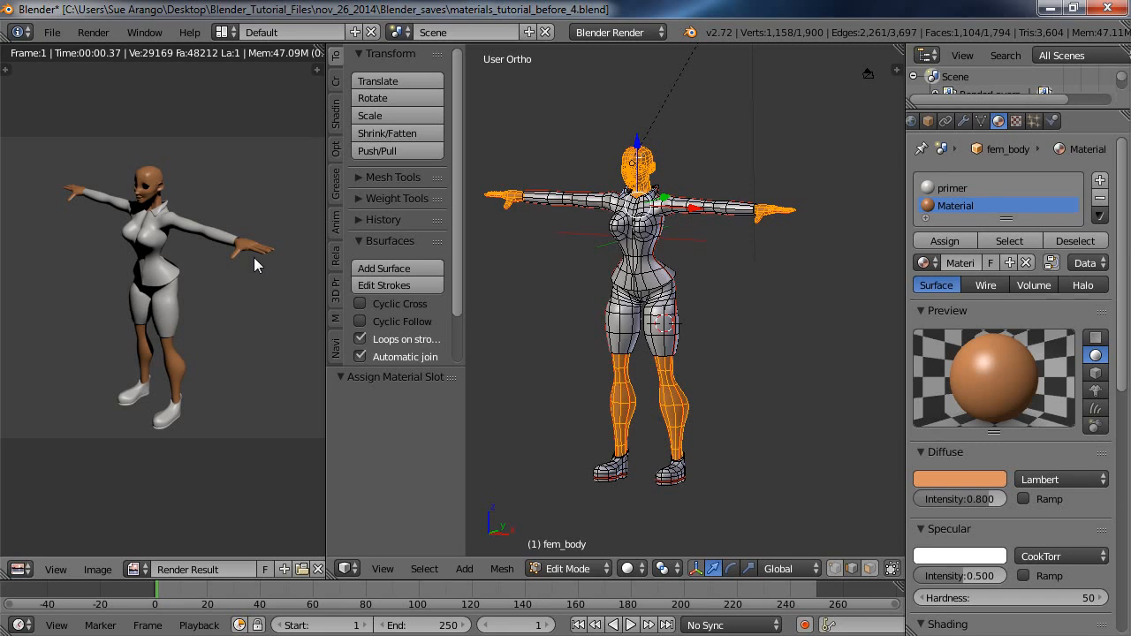
{"action": "left_click", "coordinate": [319, 569]}
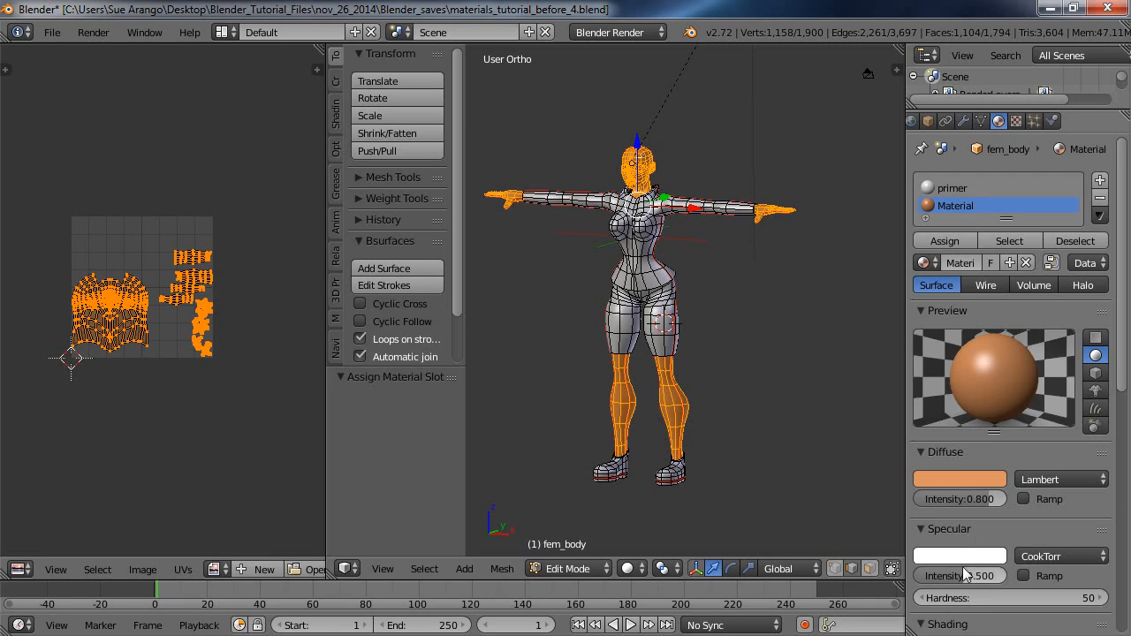
{"action": "left_click", "coordinate": [91, 35]}
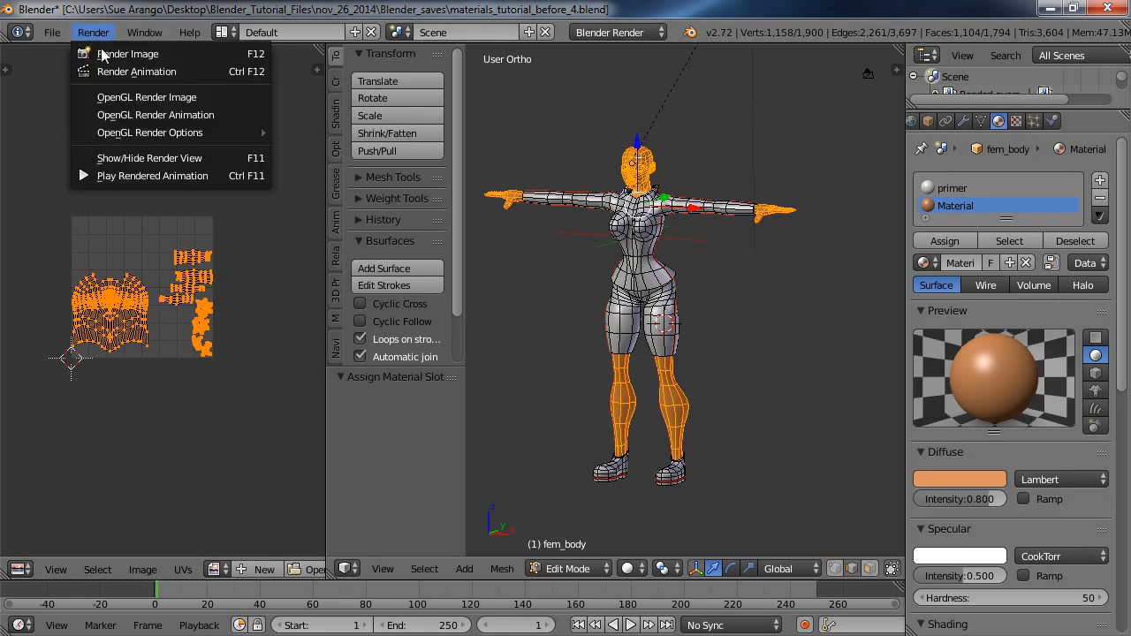
{"action": "left_click", "coordinate": [106, 52]}
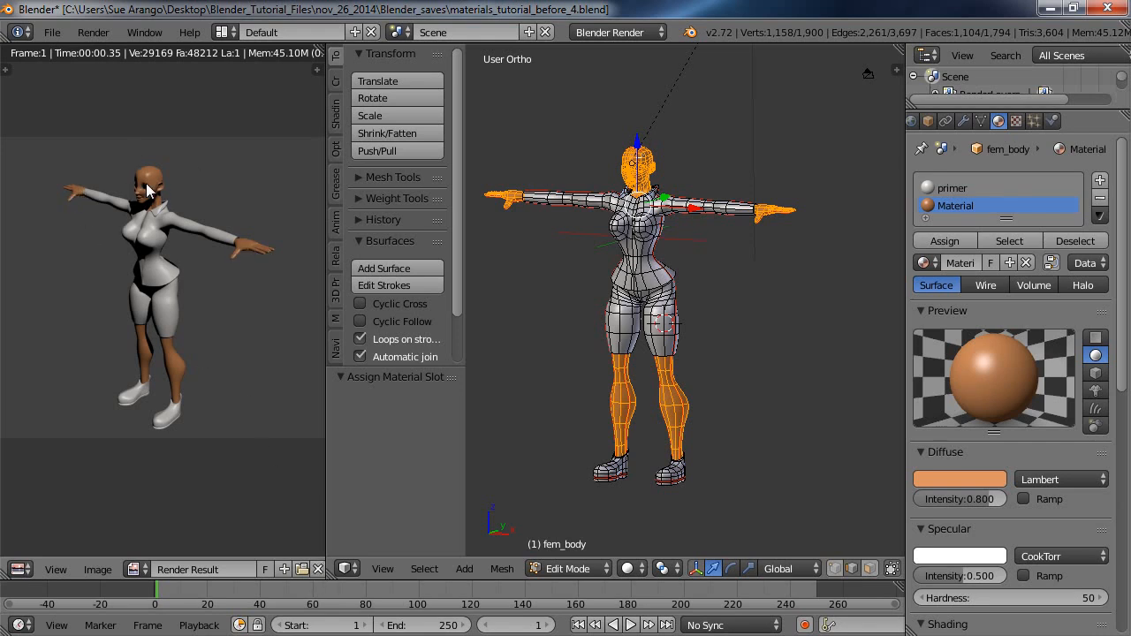
{"action": "left_click", "coordinate": [317, 569]}
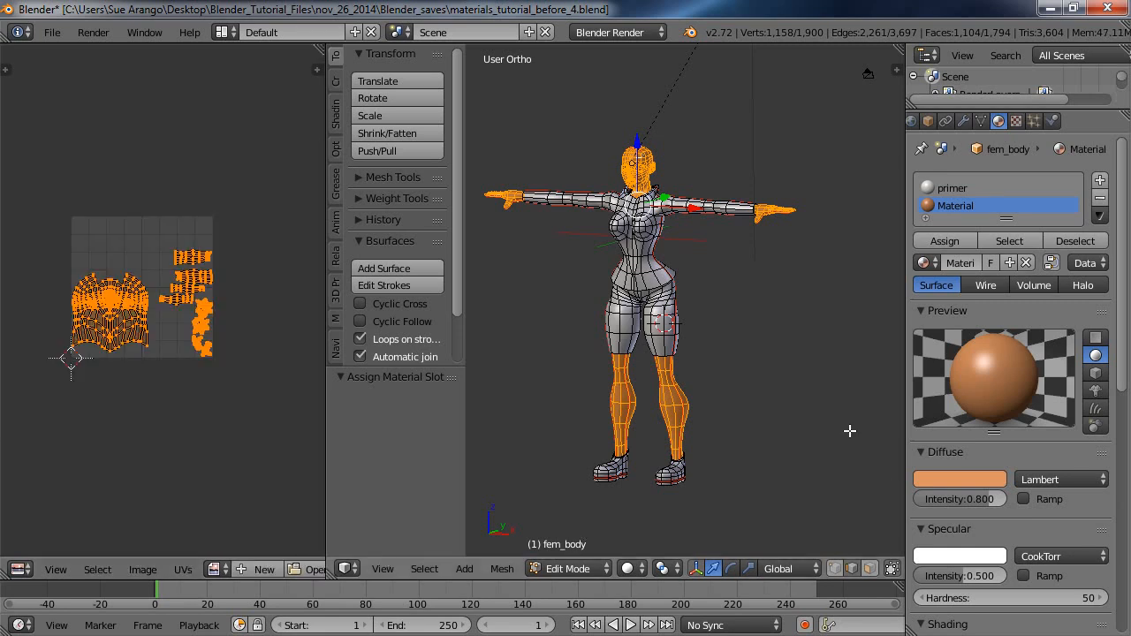
Reduce the skin material's specular intensity to 0.108 and check it with a test render, clearing the result.
{"action": "left_click_drag", "start_coordinate": [963, 575], "coordinate": [931, 598]}
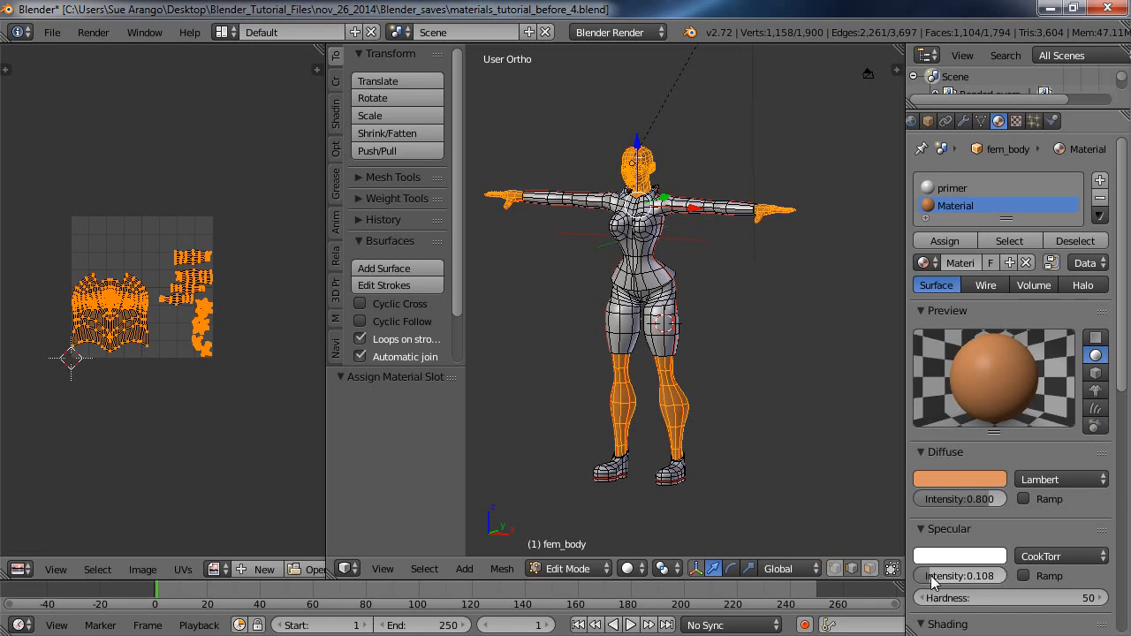
{"action": "left_click", "coordinate": [96, 31]}
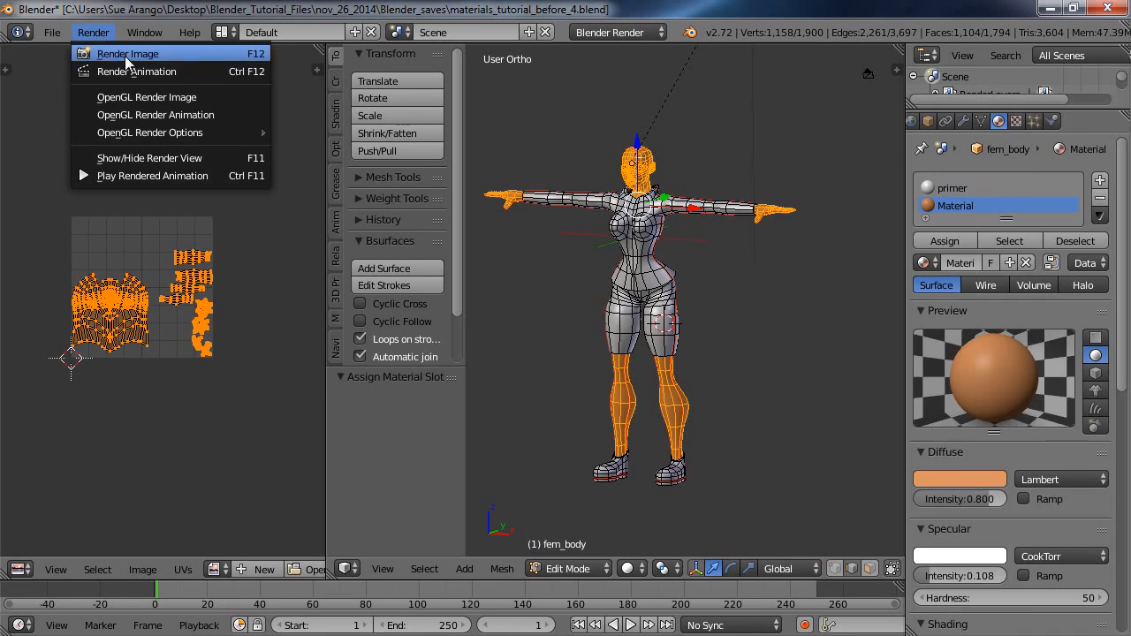
{"action": "left_click", "coordinate": [125, 54]}
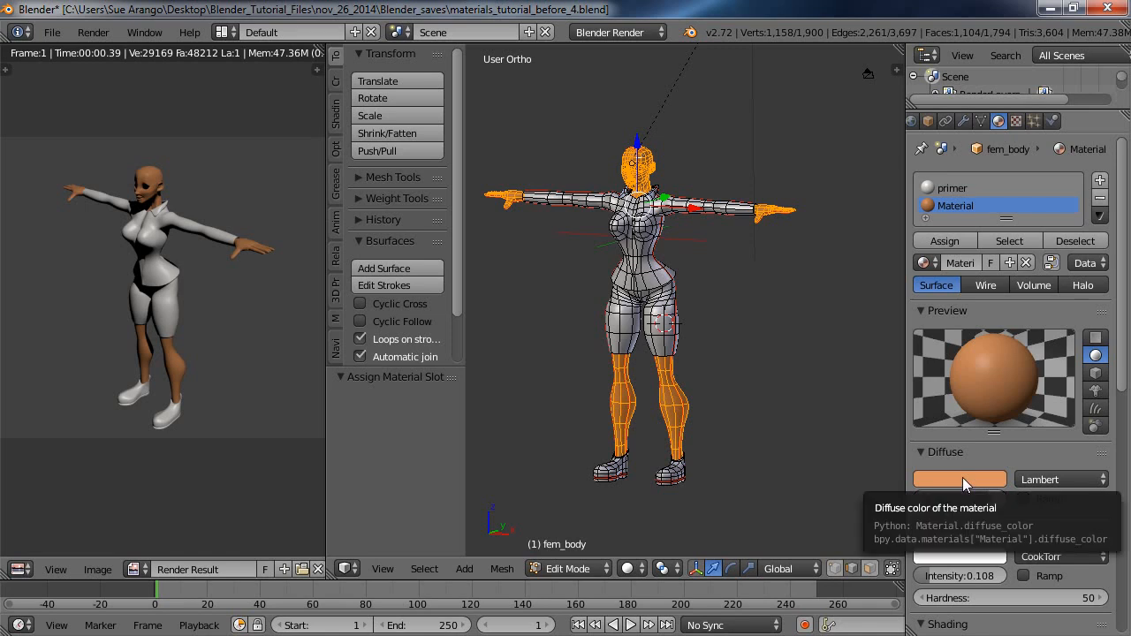
{"action": "left_click", "coordinate": [317, 569]}
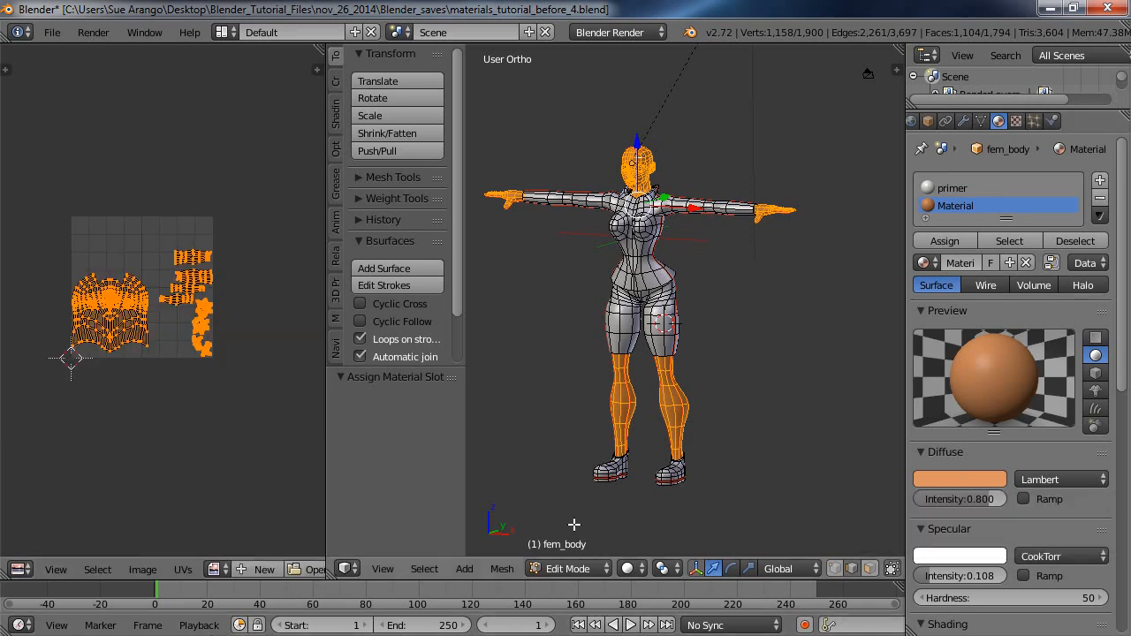
Lower the skin material's diffuse intensity to 0.594 and deselect all of the mesh.
{"action": "left_click", "coordinate": [965, 478]}
{"action": "left_click_drag", "start_coordinate": [983, 500], "coordinate": [964, 516]}
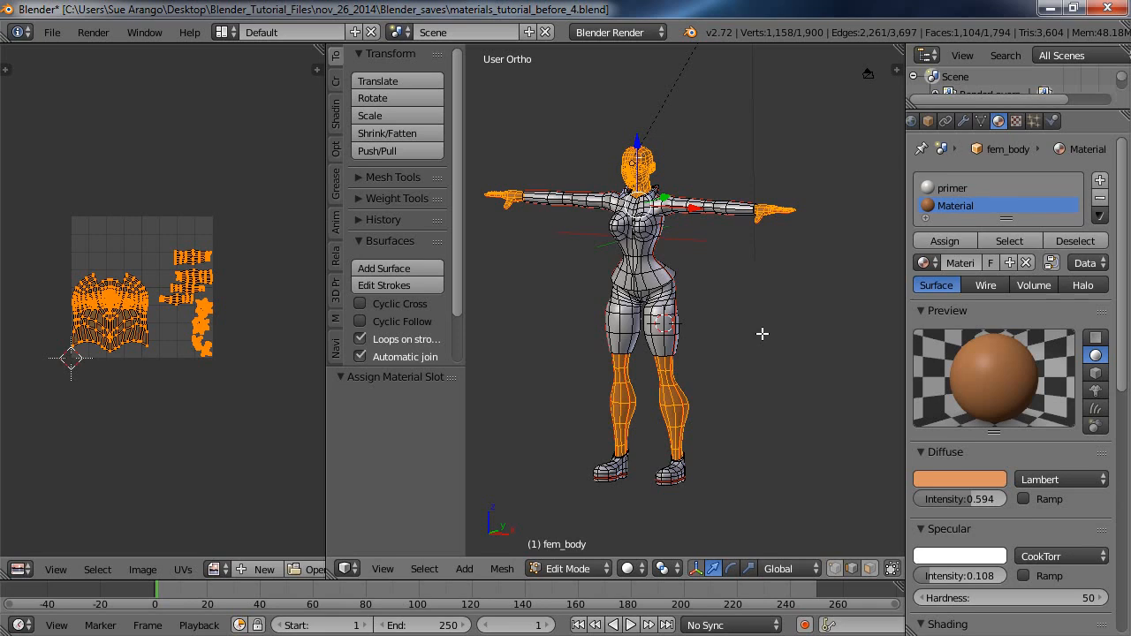
{"action": "key", "text": "a"}
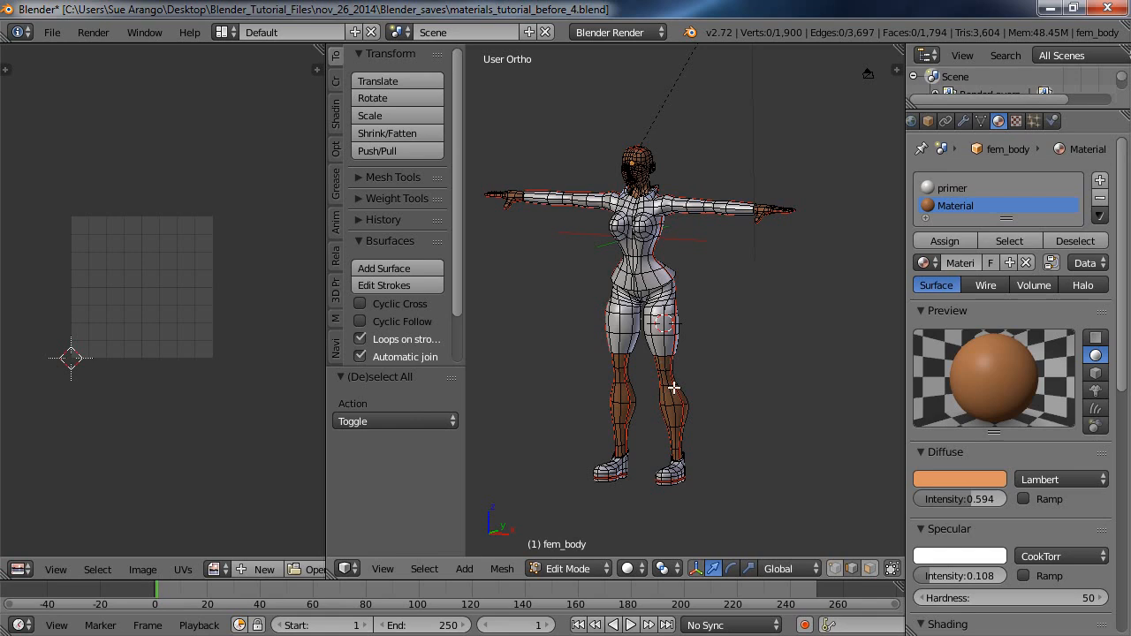
Select all linked geometry of the shorts and add a new material named shorts.
{"action": "right_click", "coordinate": [664, 343]}
{"action": "key", "text": "ctrl+l"}
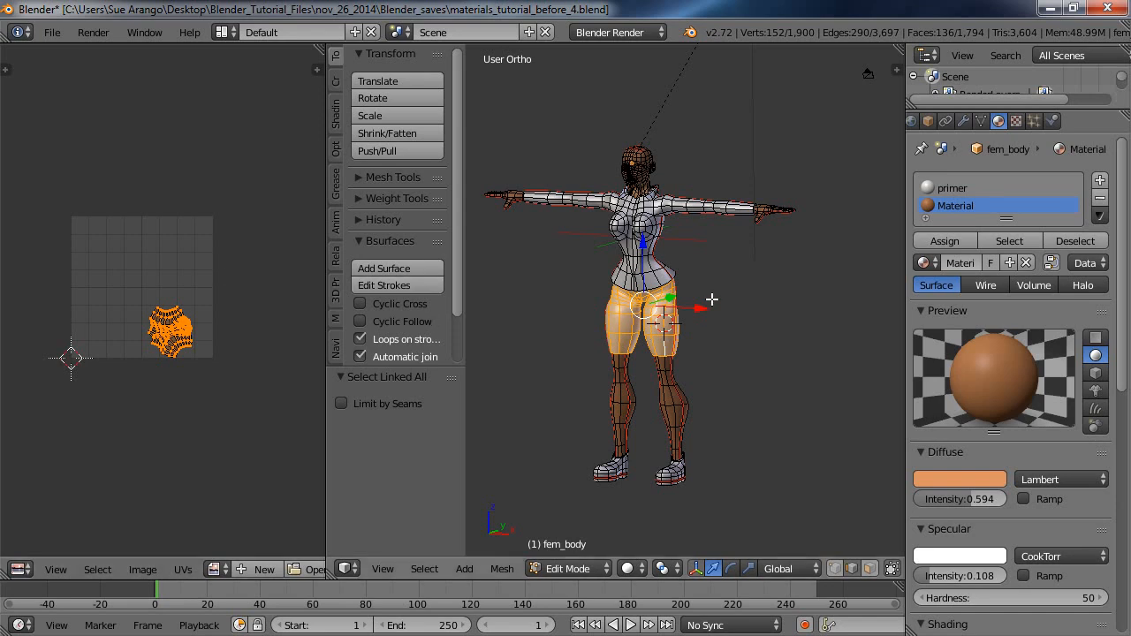
{"action": "left_click", "coordinate": [1101, 179]}
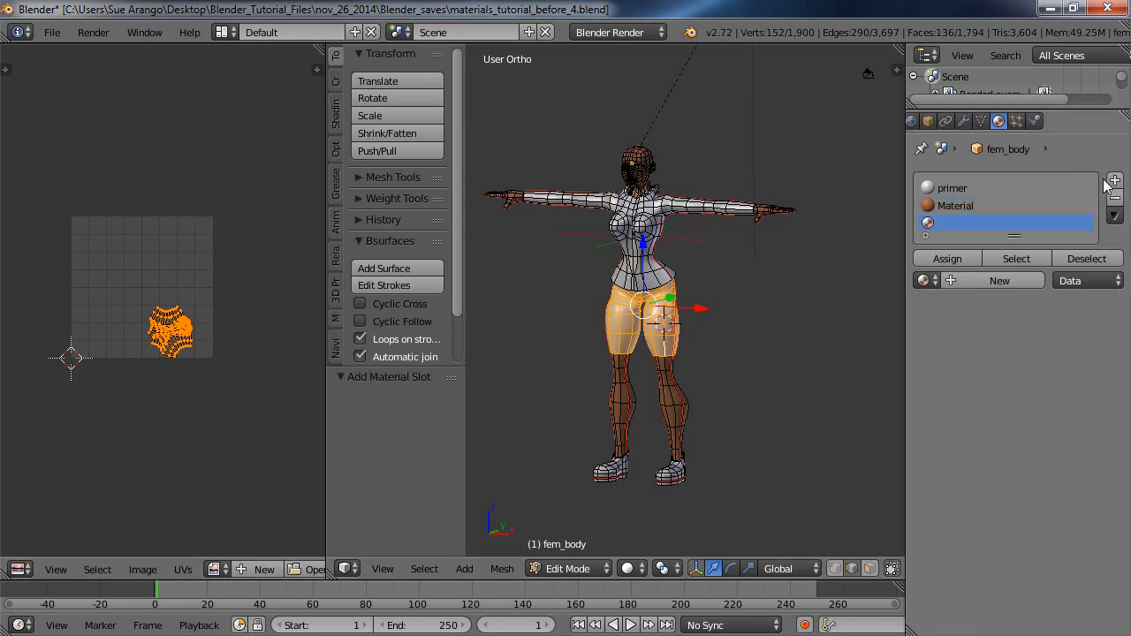
{"action": "left_click", "coordinate": [990, 283]}
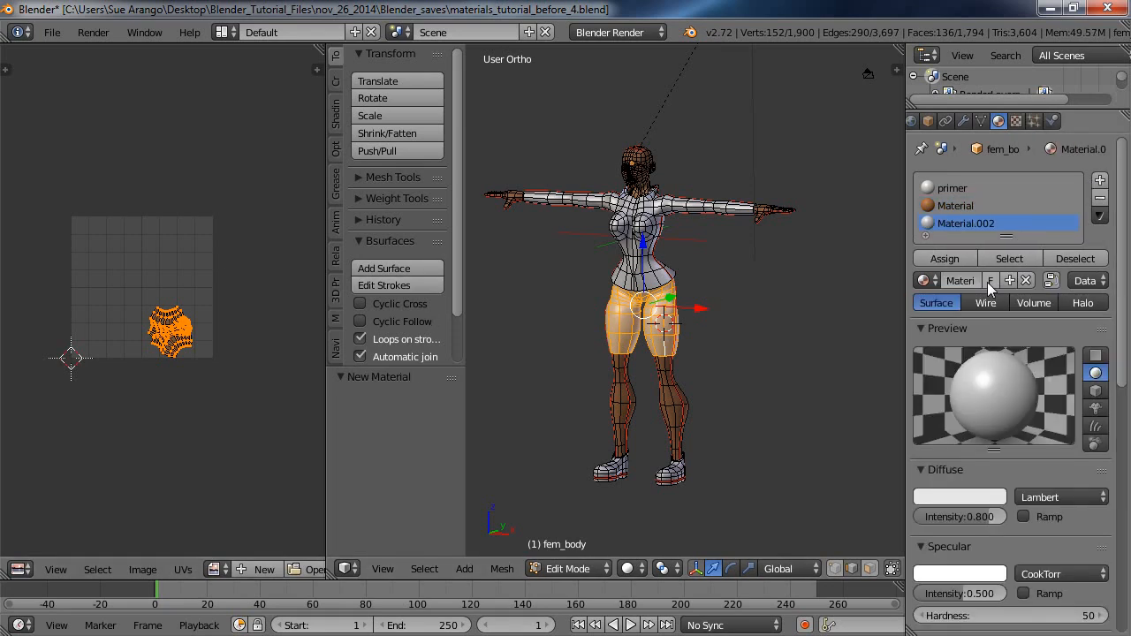
{"action": "left_click", "coordinate": [972, 282]}
{"action": "type", "text": "shorts"}
{"action": "key", "text": "Return"}
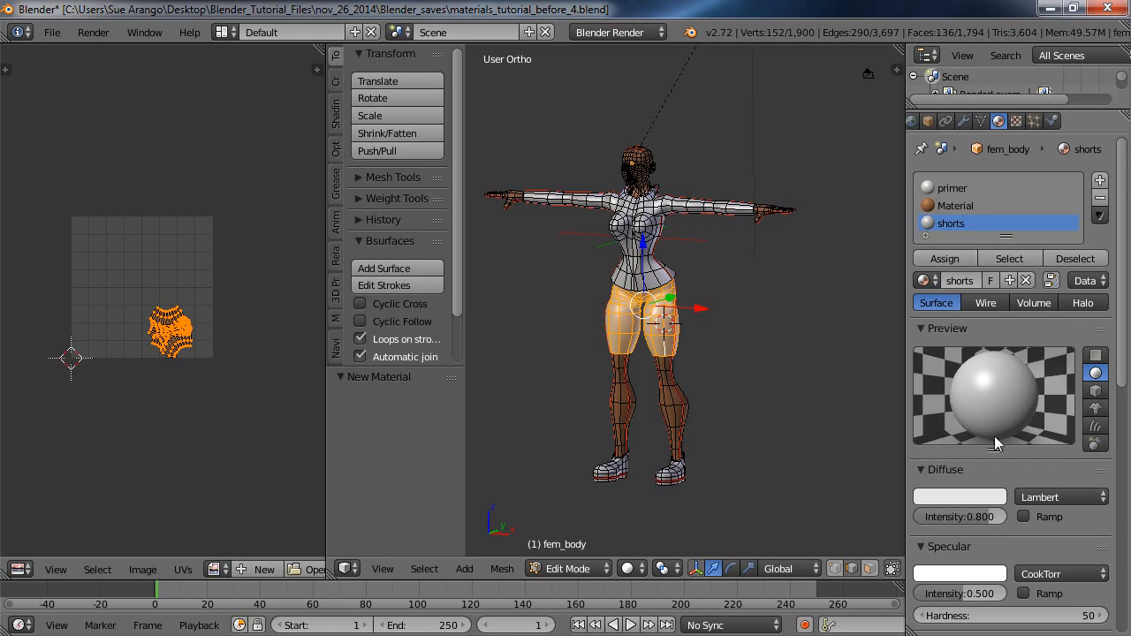
Change the shorts material's diffuse color to dark red.
{"action": "left_click", "coordinate": [955, 495]}
{"action": "left_click_drag", "start_coordinate": [914, 324], "coordinate": [928, 387]}
{"action": "left_click_drag", "start_coordinate": [992, 270], "coordinate": [1010, 327]}
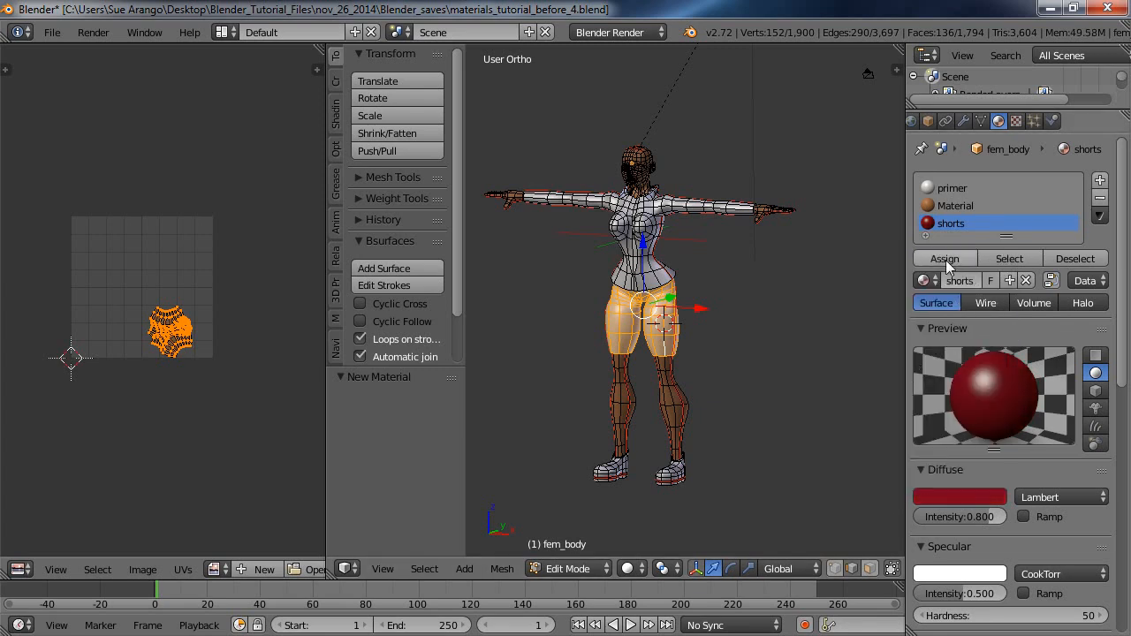
Assign the shorts material to the selected shorts geometry and render a test image.
{"action": "left_click", "coordinate": [945, 258]}
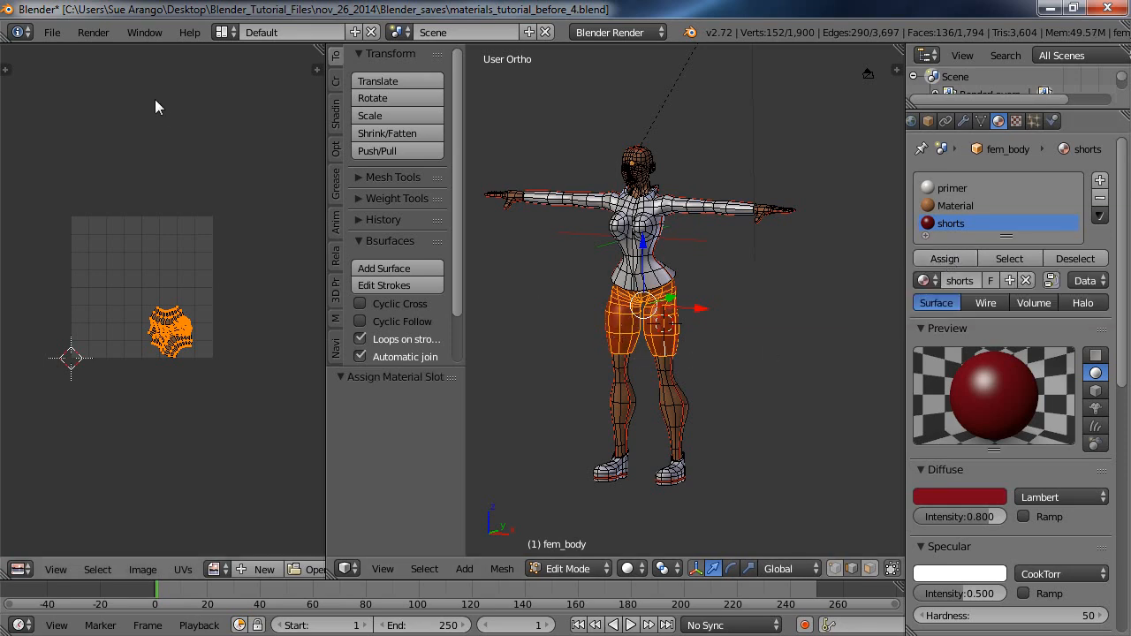
{"action": "left_click", "coordinate": [91, 34]}
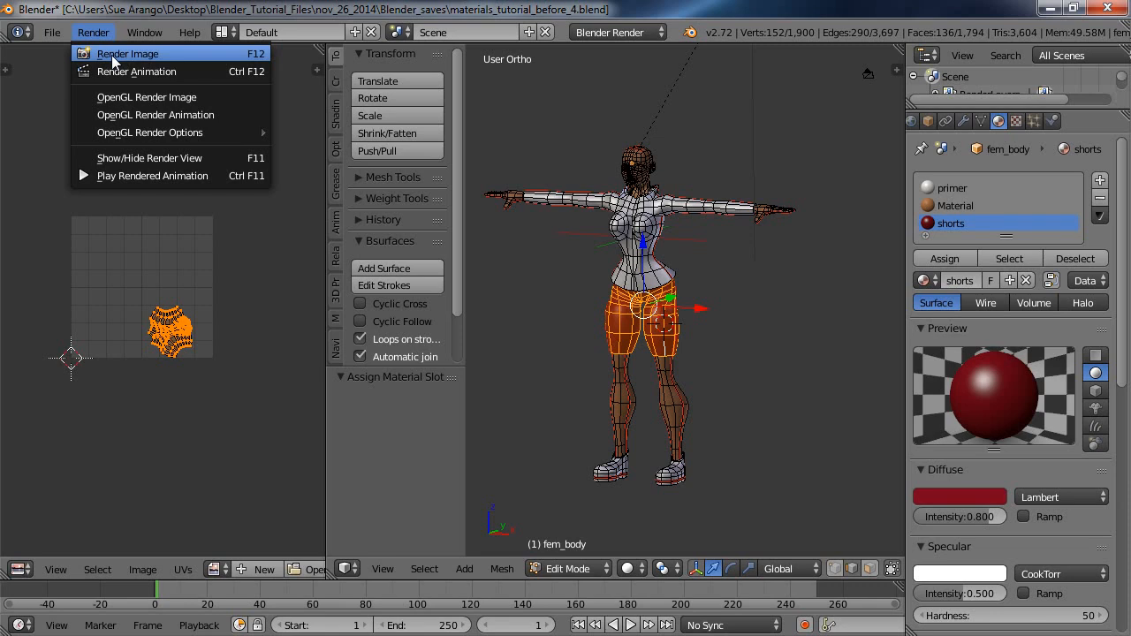
{"action": "left_click", "coordinate": [112, 55]}
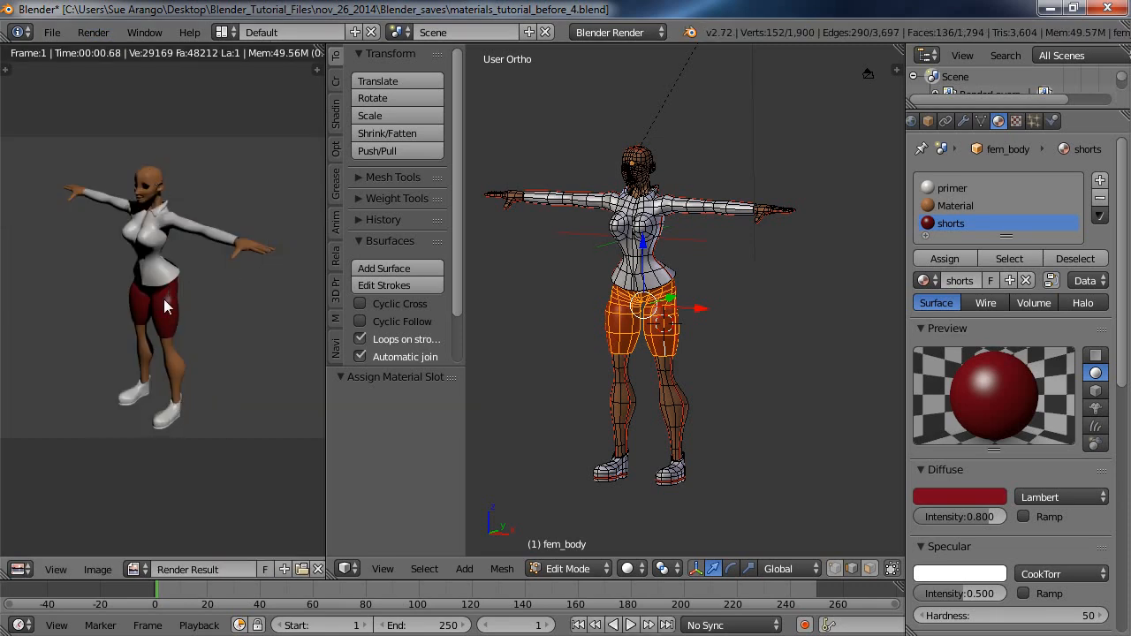
Lower the shorts material's specular intensity to 0.098 and render a test image, closing the result when done.
{"action": "left_click", "coordinate": [964, 593]}
{"action": "key", "text": "Return"}
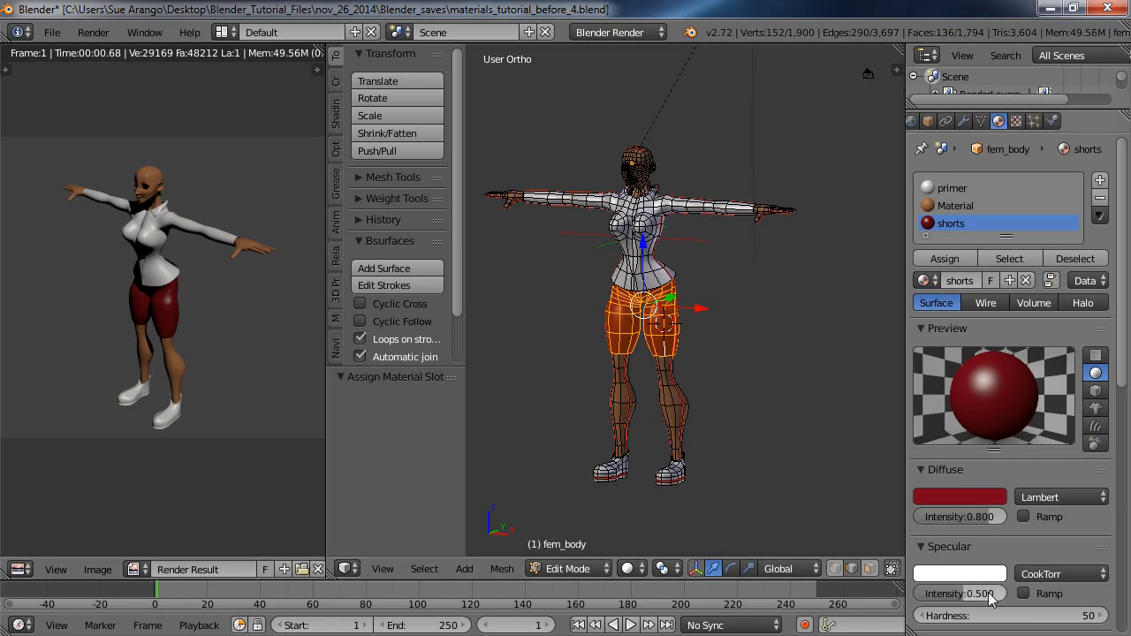
{"action": "left_click_drag", "start_coordinate": [963, 590], "coordinate": [928, 606]}
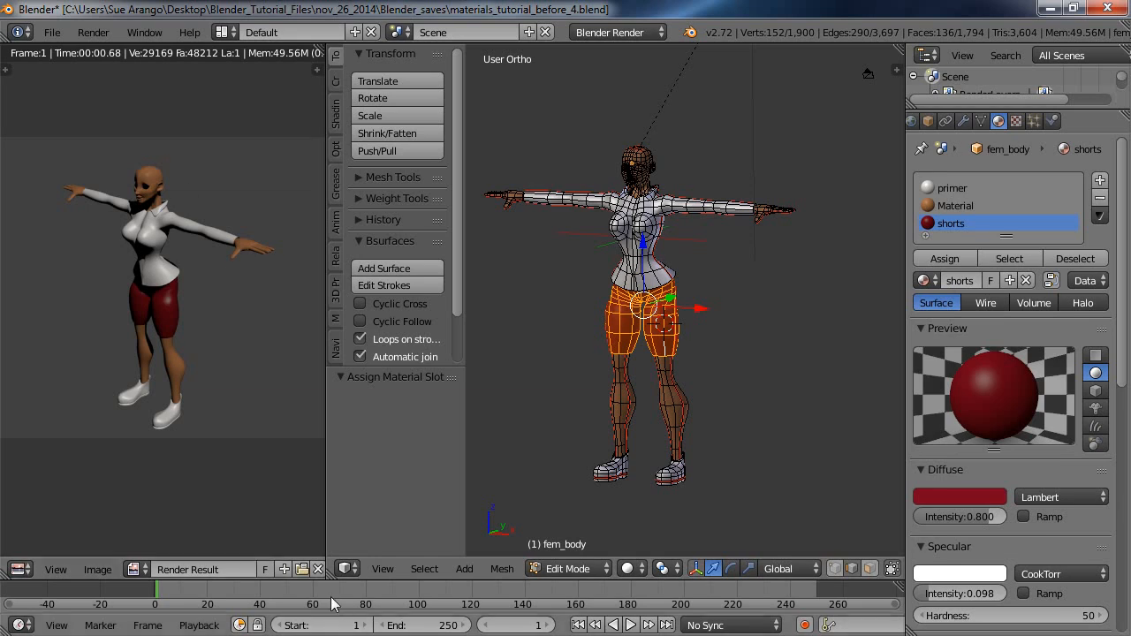
{"action": "left_click", "coordinate": [318, 570]}
{"action": "left_click", "coordinate": [95, 32]}
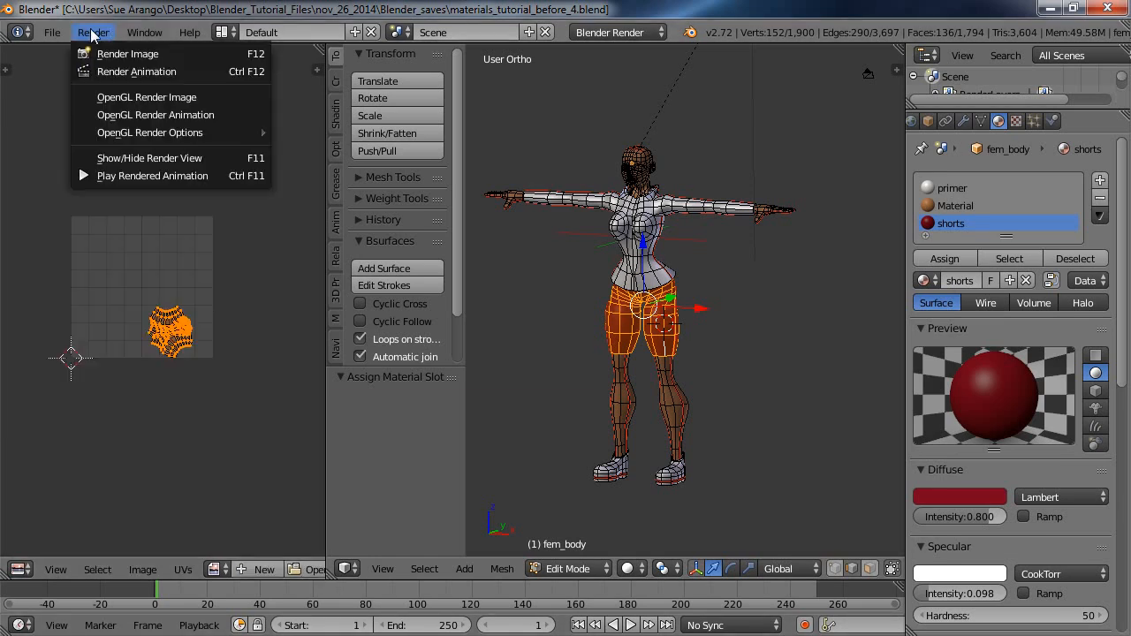
{"action": "left_click", "coordinate": [107, 55]}
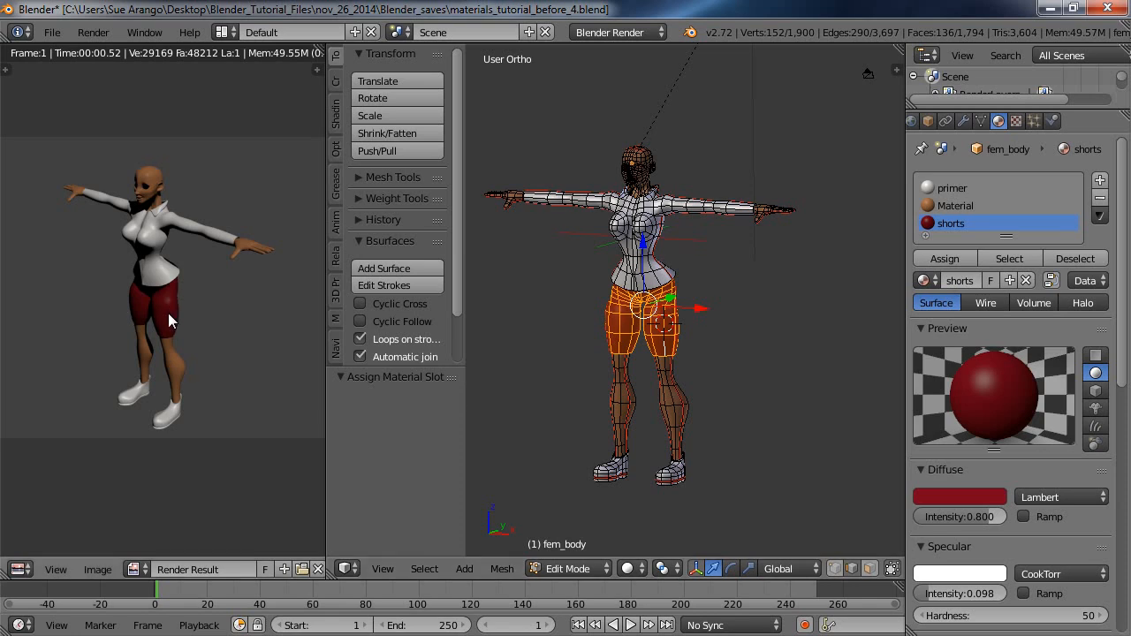
{"action": "left_click", "coordinate": [318, 569]}
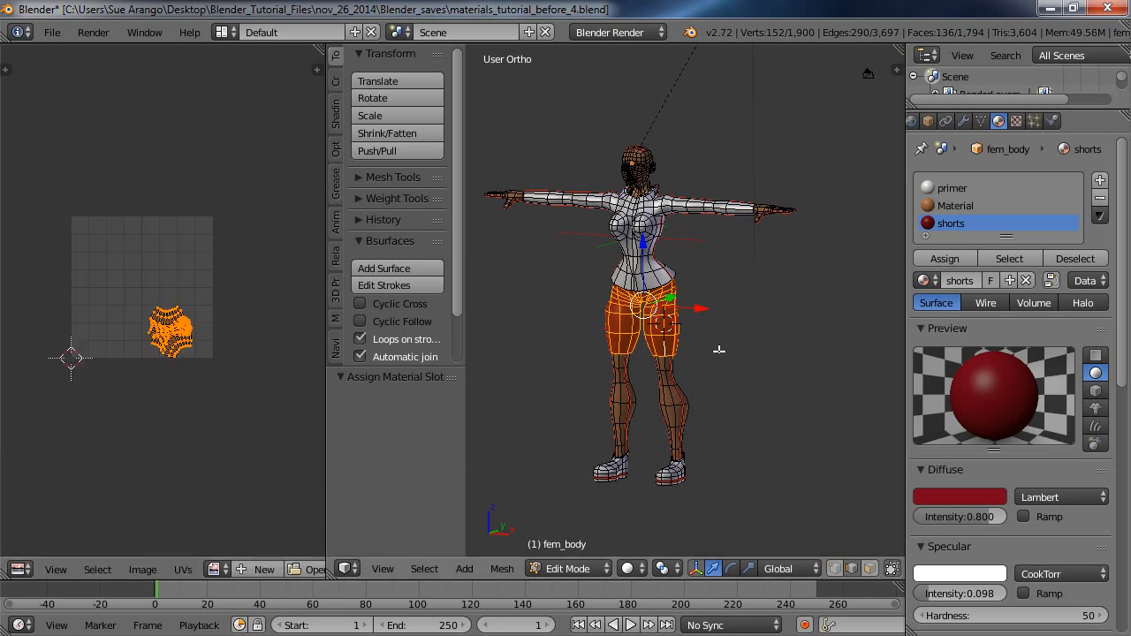
Select only the shirt's linked geometry and add a new material in its own slot.
{"action": "key", "text": "a"}
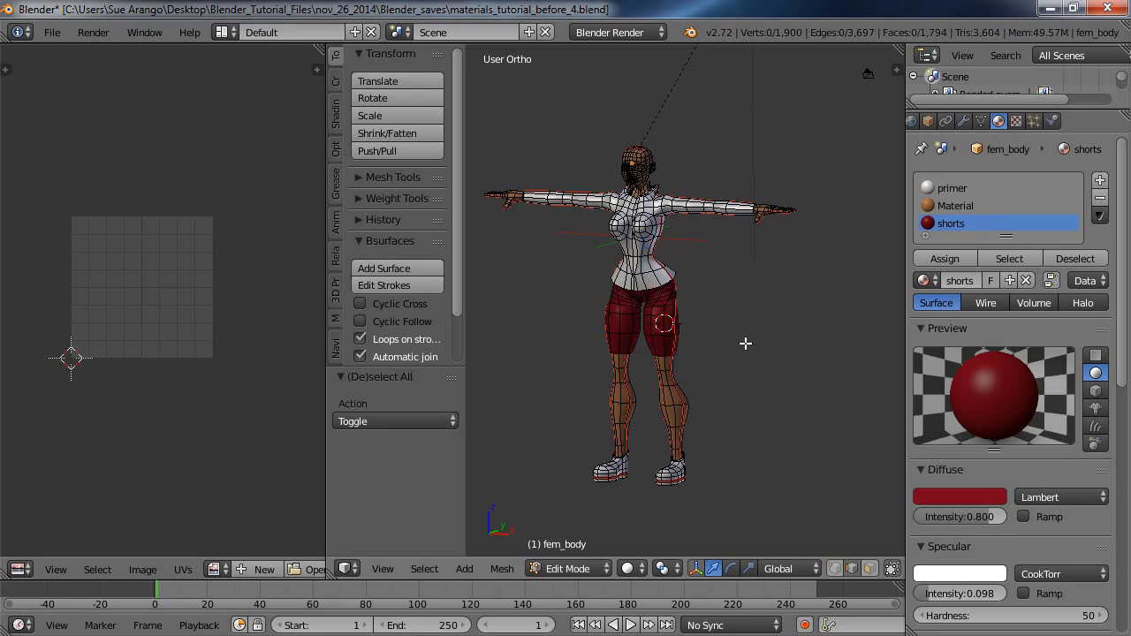
{"action": "right_click", "coordinate": [641, 265]}
{"action": "key", "text": "ctrl+l"}
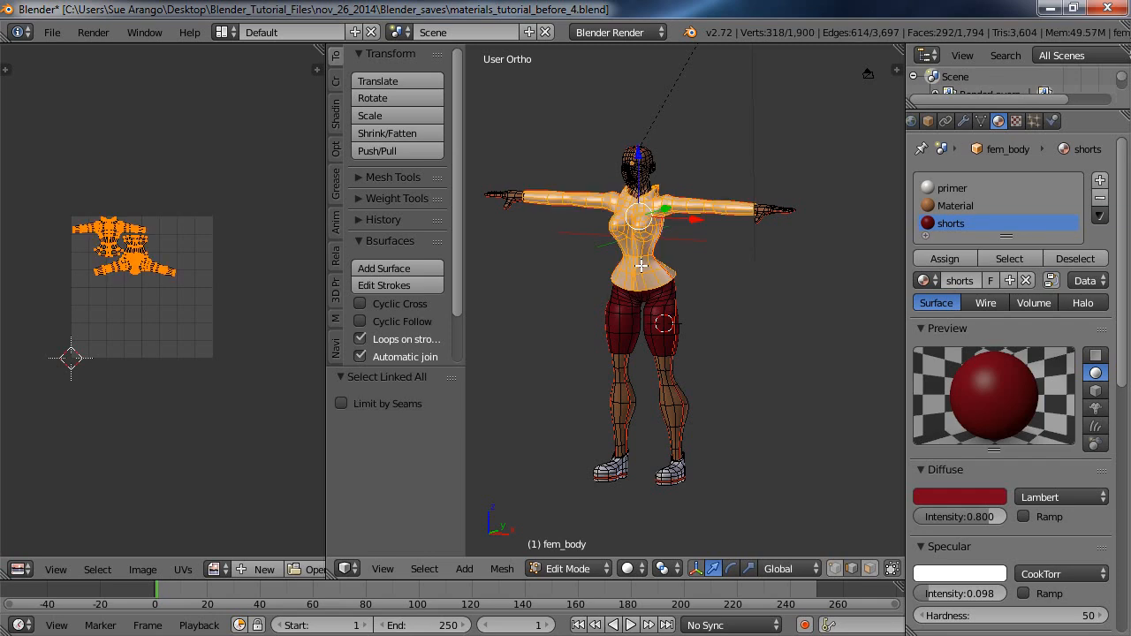
{"action": "left_click", "coordinate": [1101, 181]}
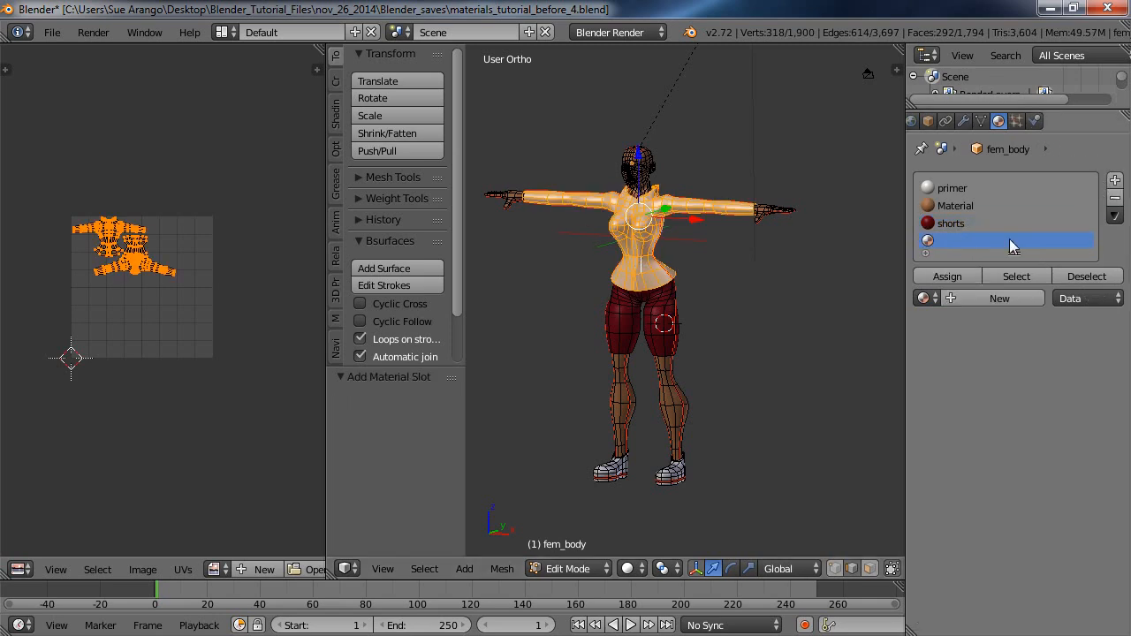
{"action": "left_click", "coordinate": [996, 298]}
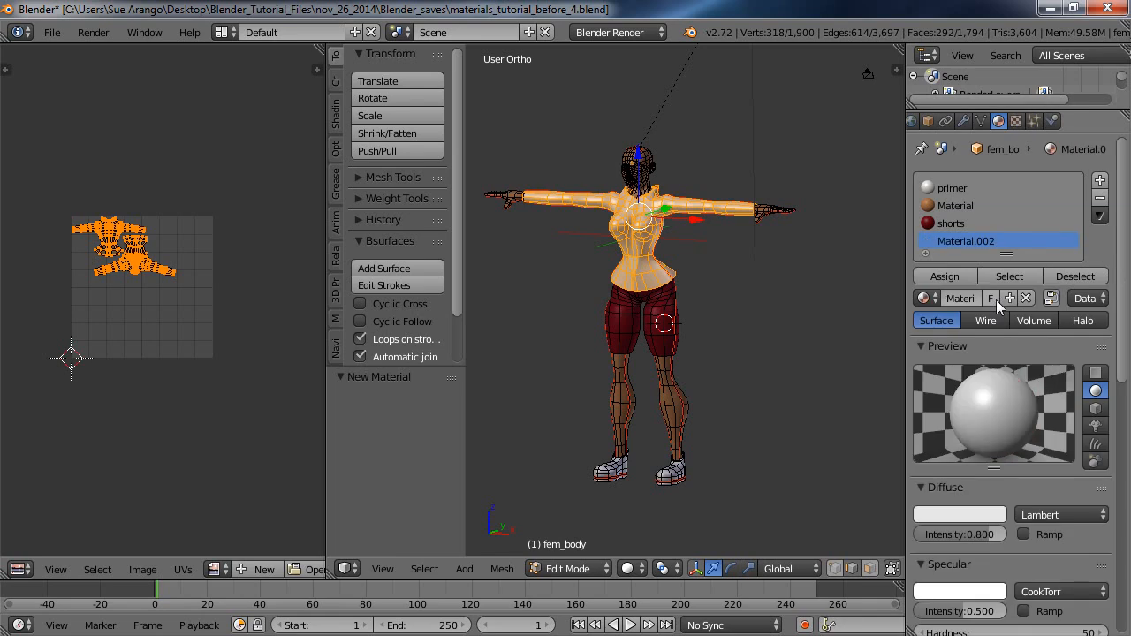
Set the new material's diffuse color to light red, about R 0.800, G 0.071, B 0.117, and assign it to the shirt.
{"action": "left_click", "coordinate": [961, 515]}
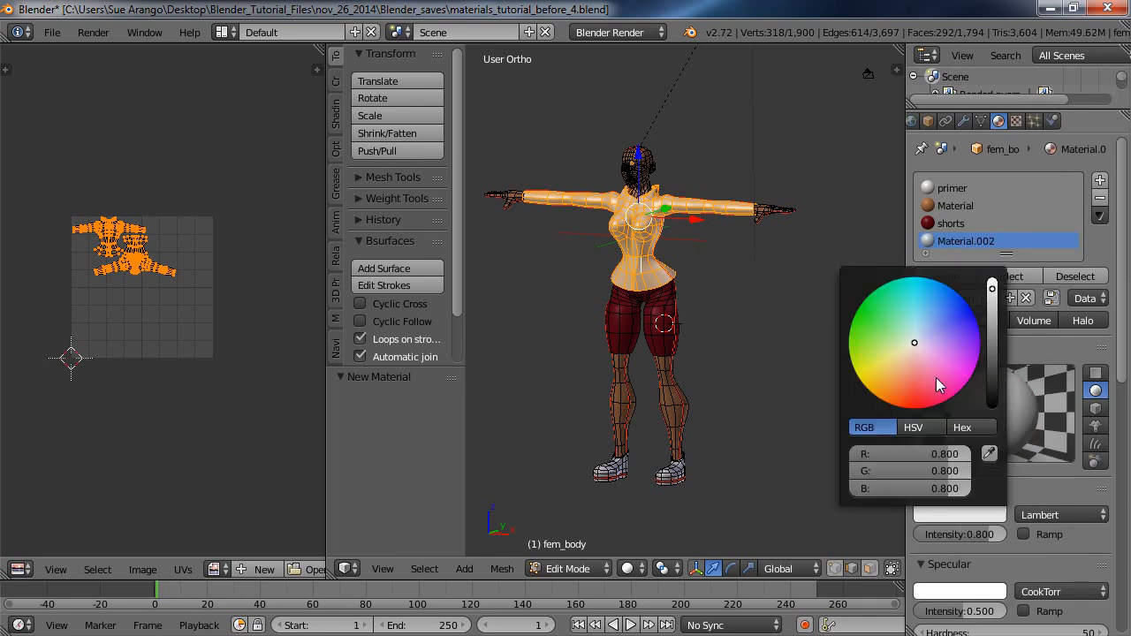
{"action": "left_click_drag", "start_coordinate": [914, 339], "coordinate": [921, 386]}
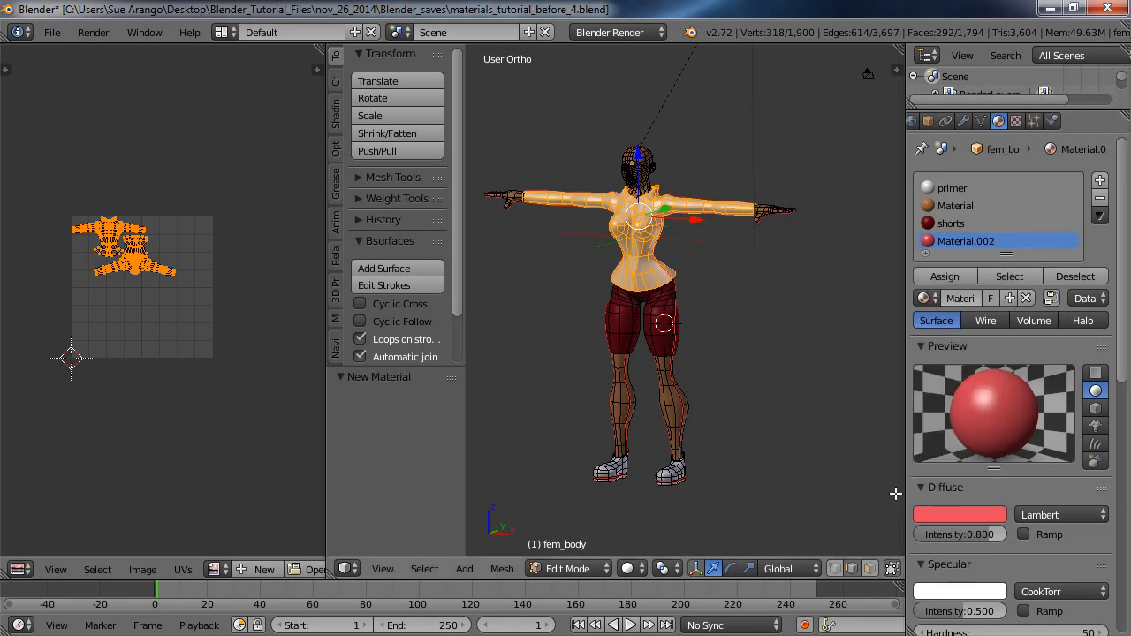
{"action": "left_click", "coordinate": [952, 274]}
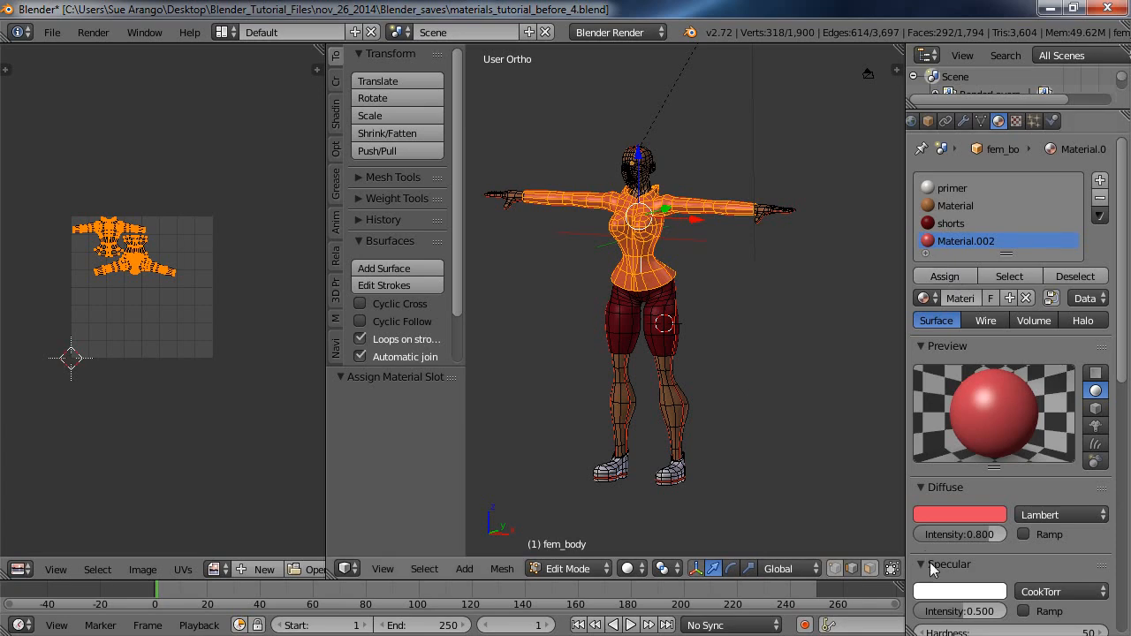
Lower the shirt material's specular intensity to 0.160 and render a test image, closing the result when done.
{"action": "left_click_drag", "start_coordinate": [972, 604], "coordinate": [933, 630]}
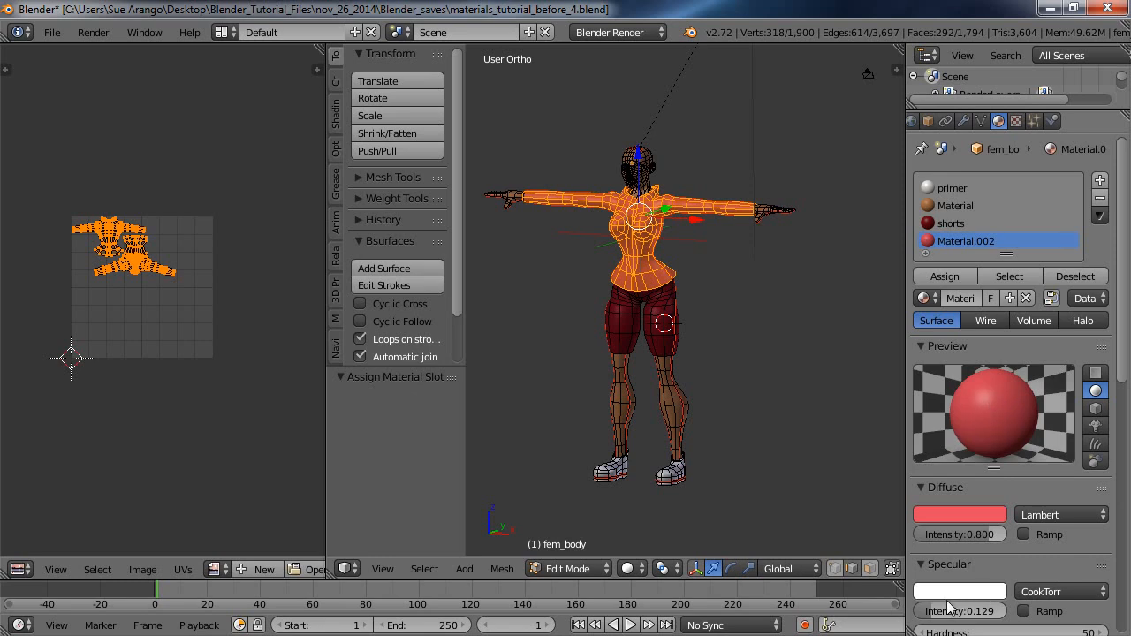
{"action": "mouse_move", "coordinate": [937, 615]}
{"action": "left_mouse_down"}
{"action": "mouse_move", "coordinate": [1004, 618]}
{"action": "mouse_move", "coordinate": [928, 629]}
{"action": "left_mouse_up"}
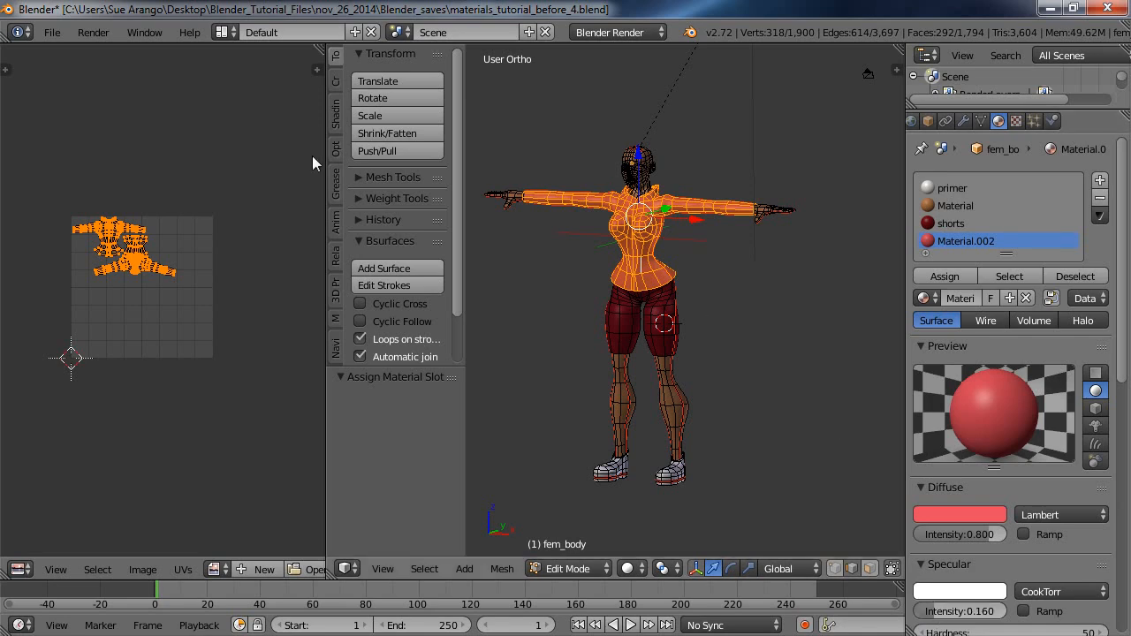
{"action": "left_click", "coordinate": [93, 32]}
{"action": "left_click", "coordinate": [105, 52]}
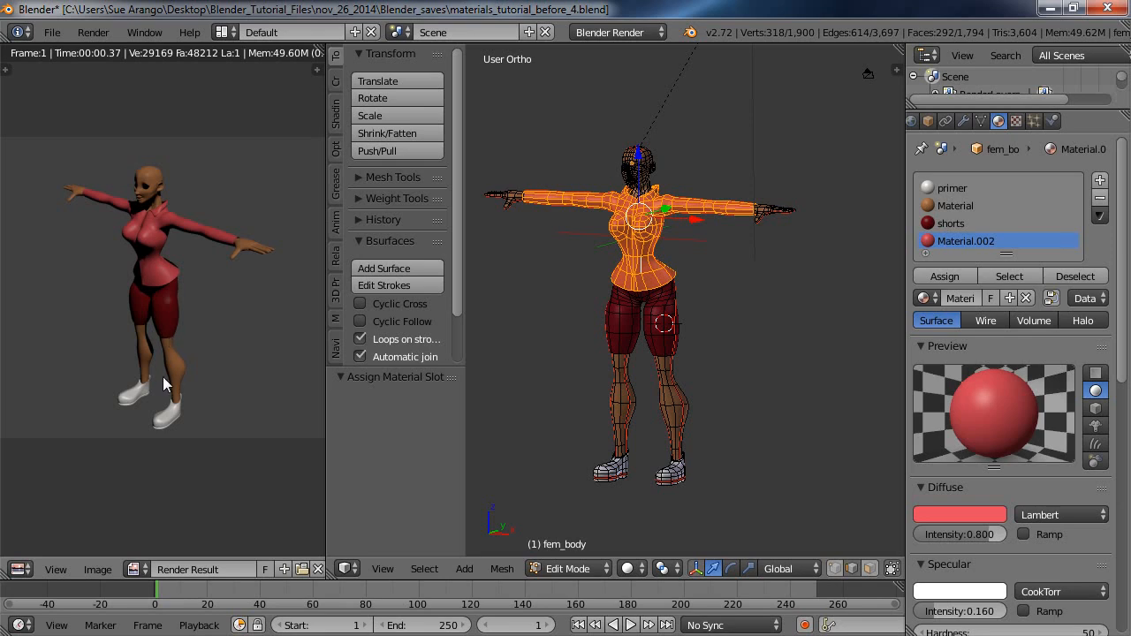
{"action": "left_click", "coordinate": [317, 569]}
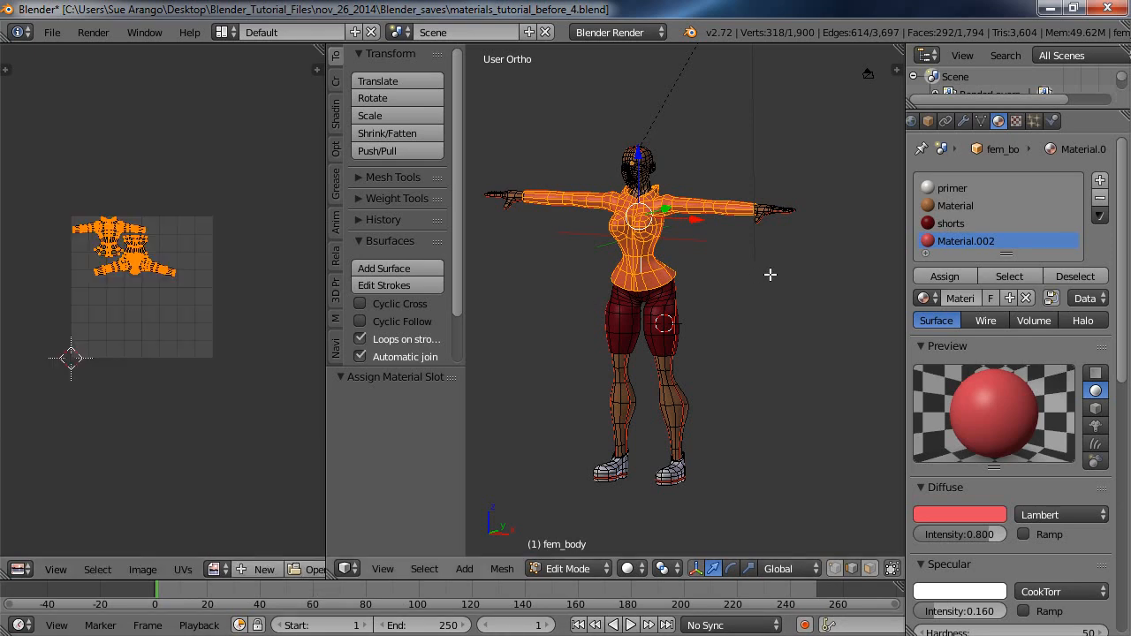
Clear the shirt selection and select all linked geometry of both shoes.
{"action": "key", "text": "a"}
{"action": "middle_click_drag", "start_coordinate": [745, 381], "coordinate": [710, 328]}
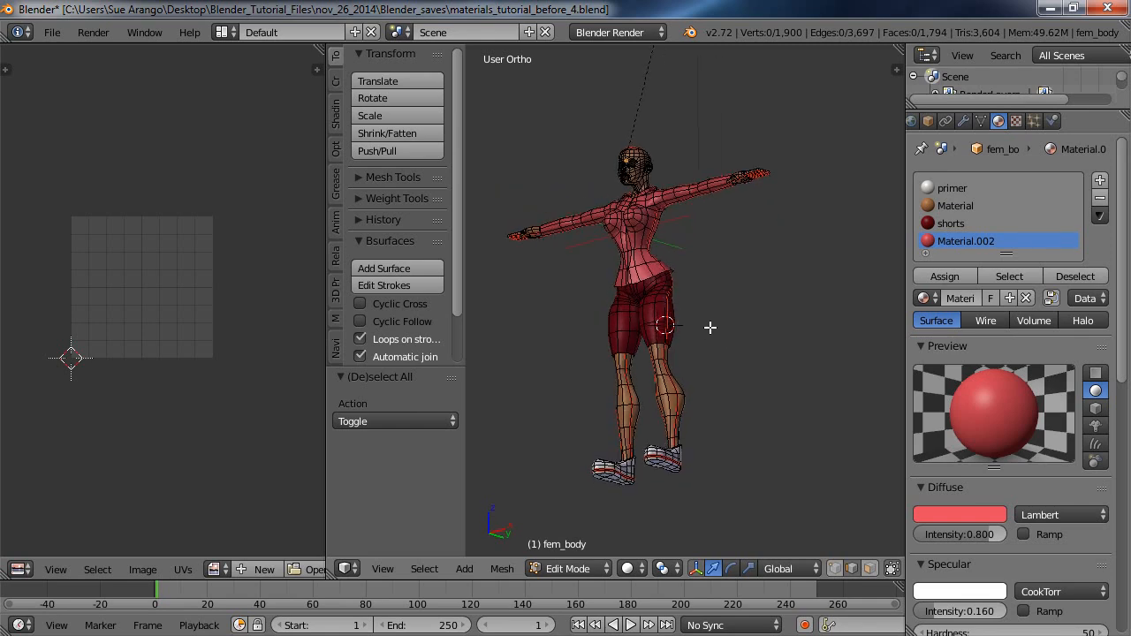
{"action": "right_click", "coordinate": [664, 466]}
{"action": "right_click", "coordinate": [618, 477], "text": "shift"}
{"action": "left_click", "coordinate": [648, 463]}
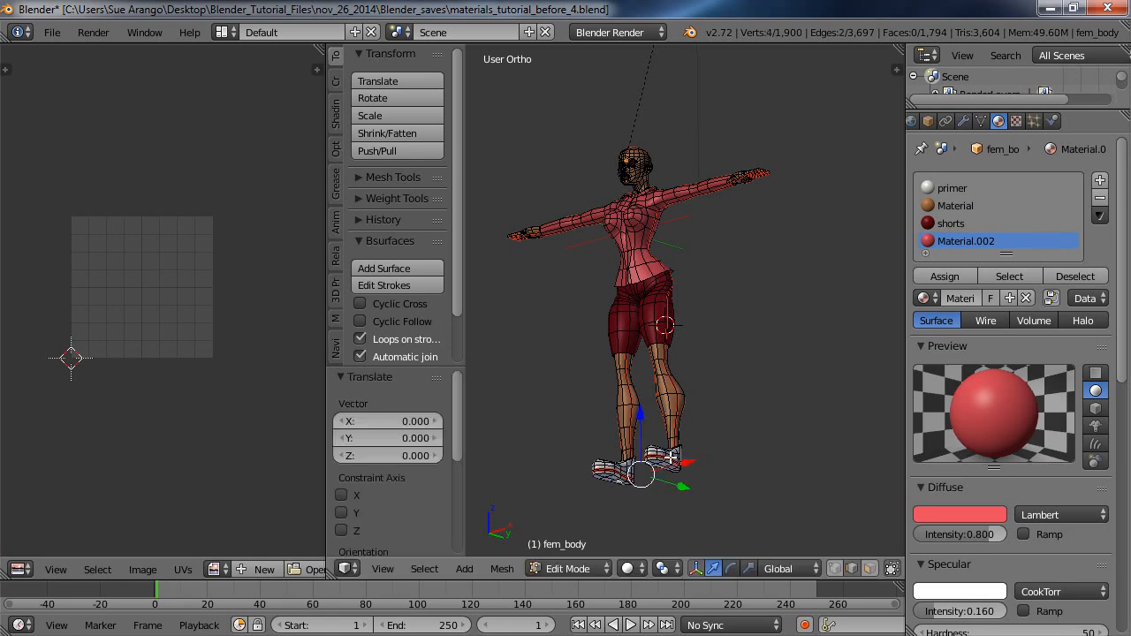
{"action": "right_click", "coordinate": [675, 454], "text": "shift"}
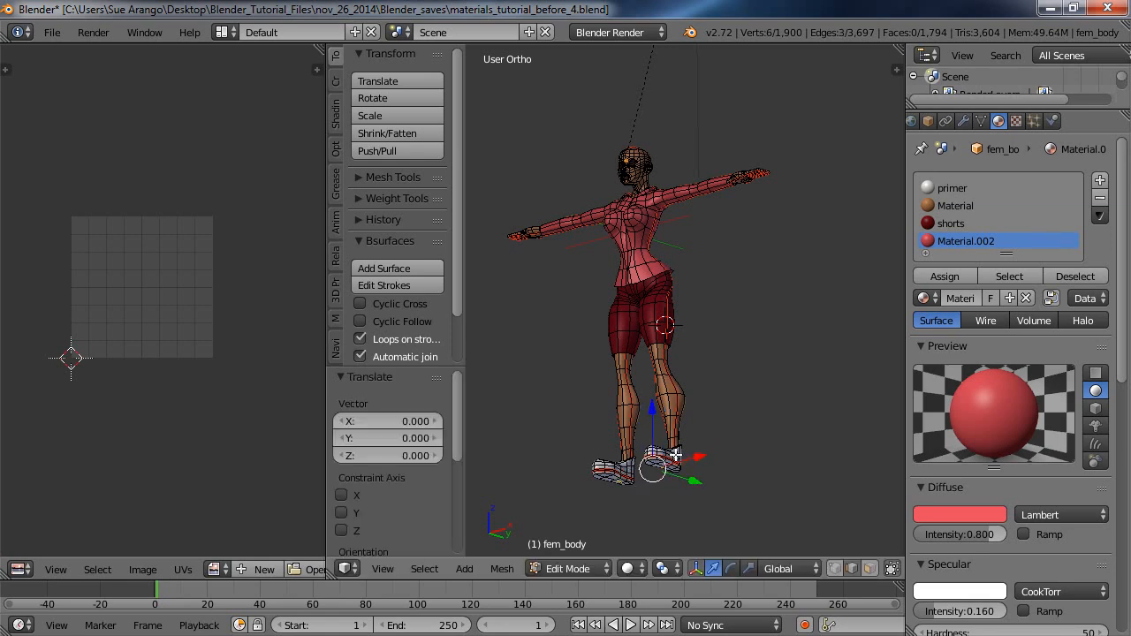
{"action": "key", "text": "ctrl+l"}
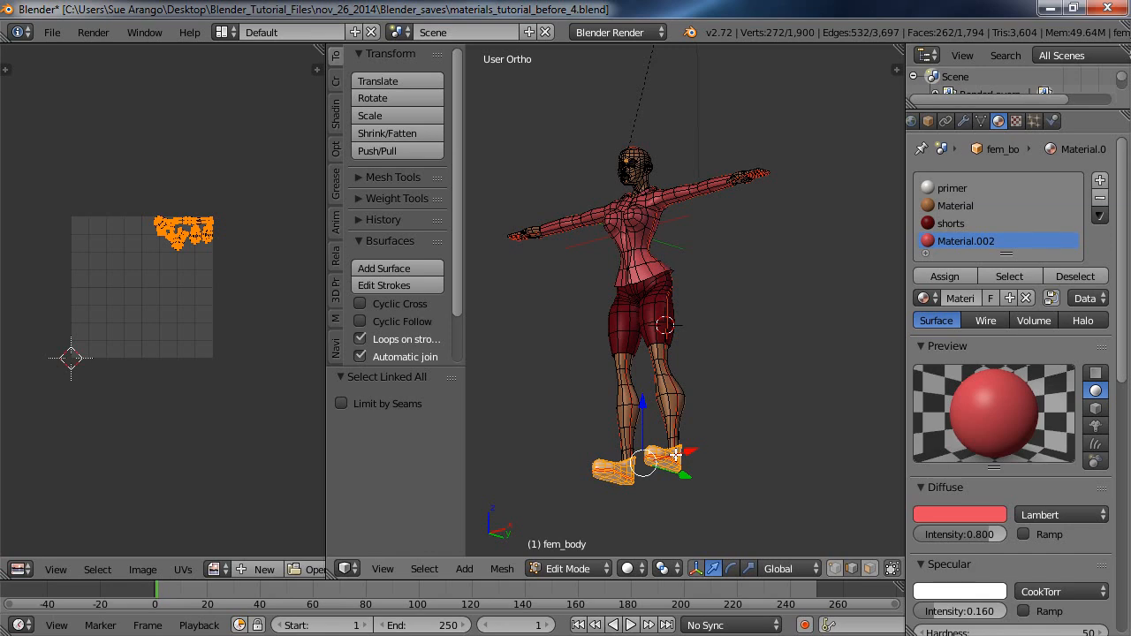
{"action": "middle_click_drag", "start_coordinate": [712, 407], "coordinate": [750, 479]}
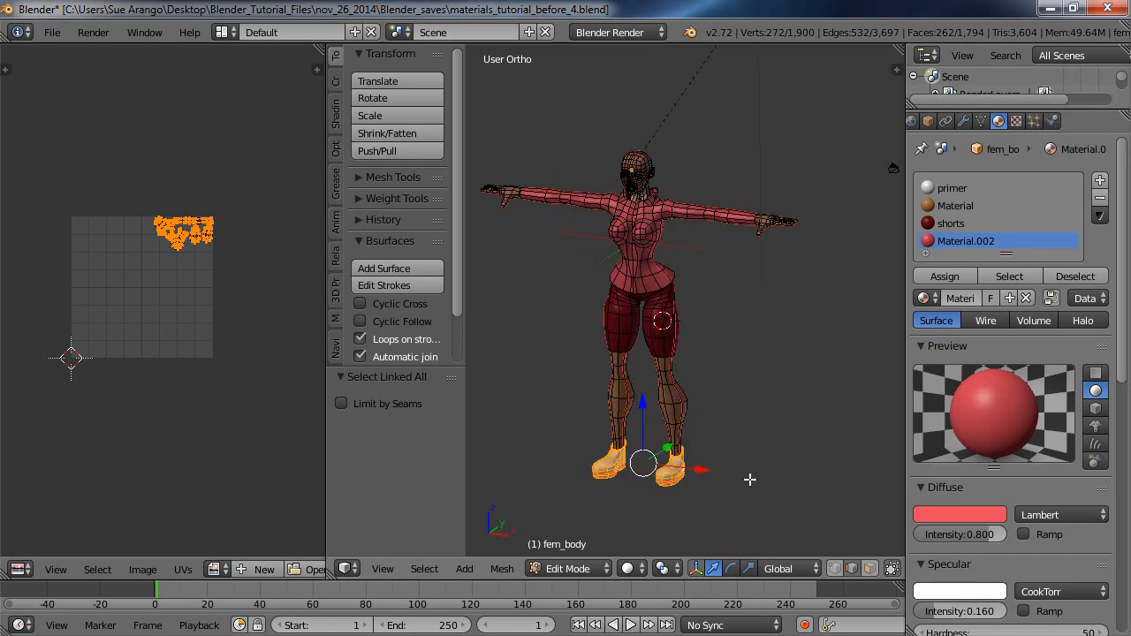
Add a material slot that reuses the existing Material.002 and rename that material to shoes.
{"action": "left_click", "coordinate": [1101, 180]}
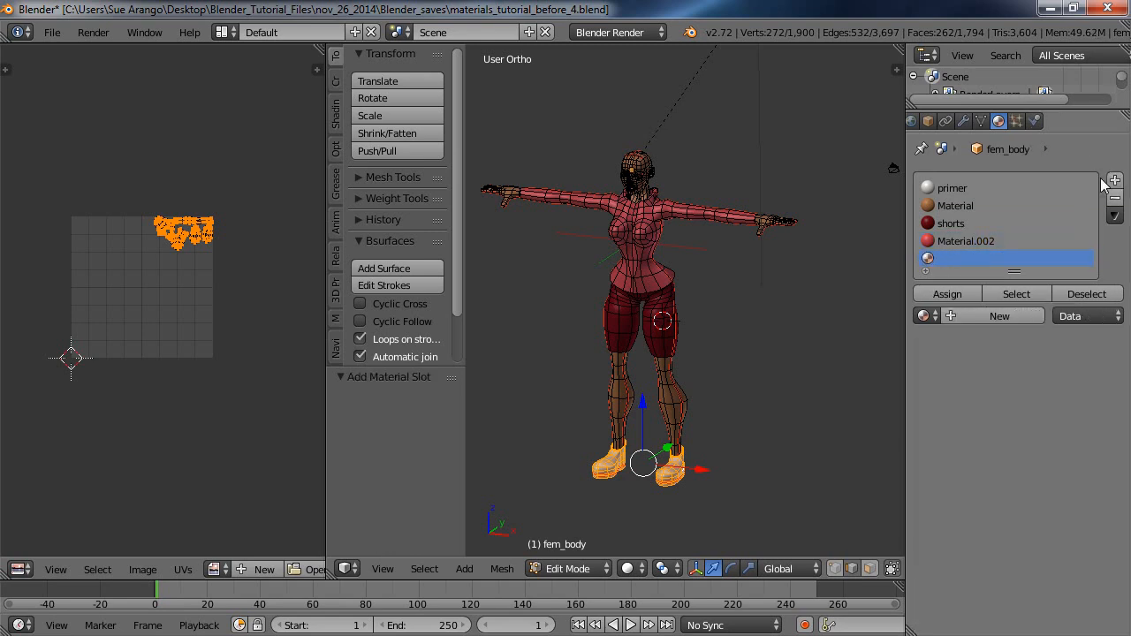
{"action": "left_click", "coordinate": [934, 311]}
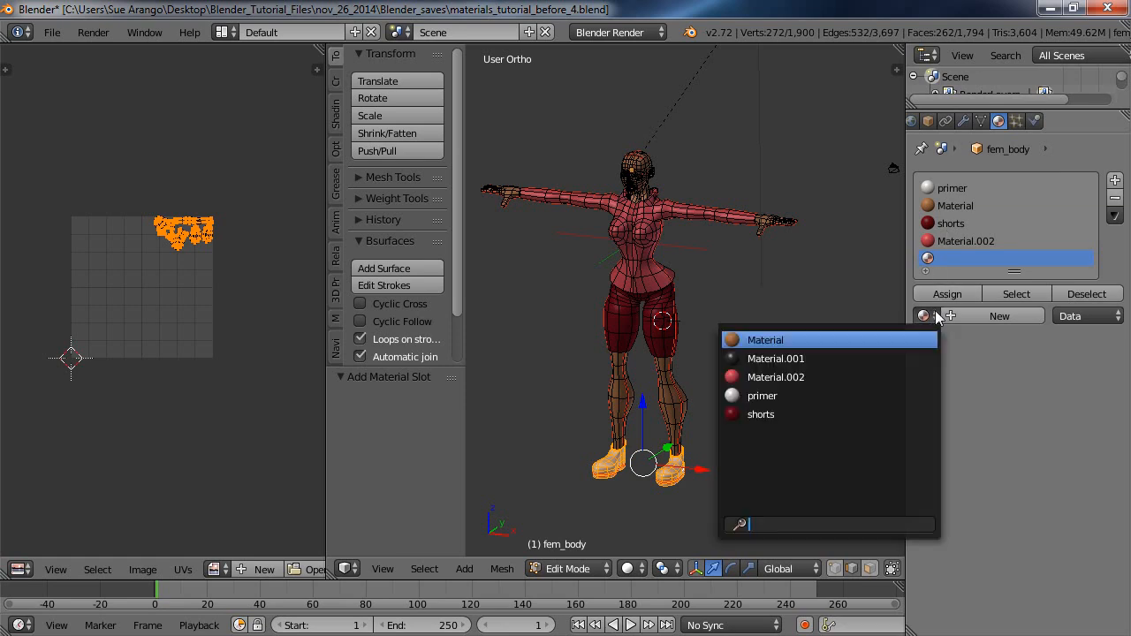
{"action": "left_click", "coordinate": [795, 377]}
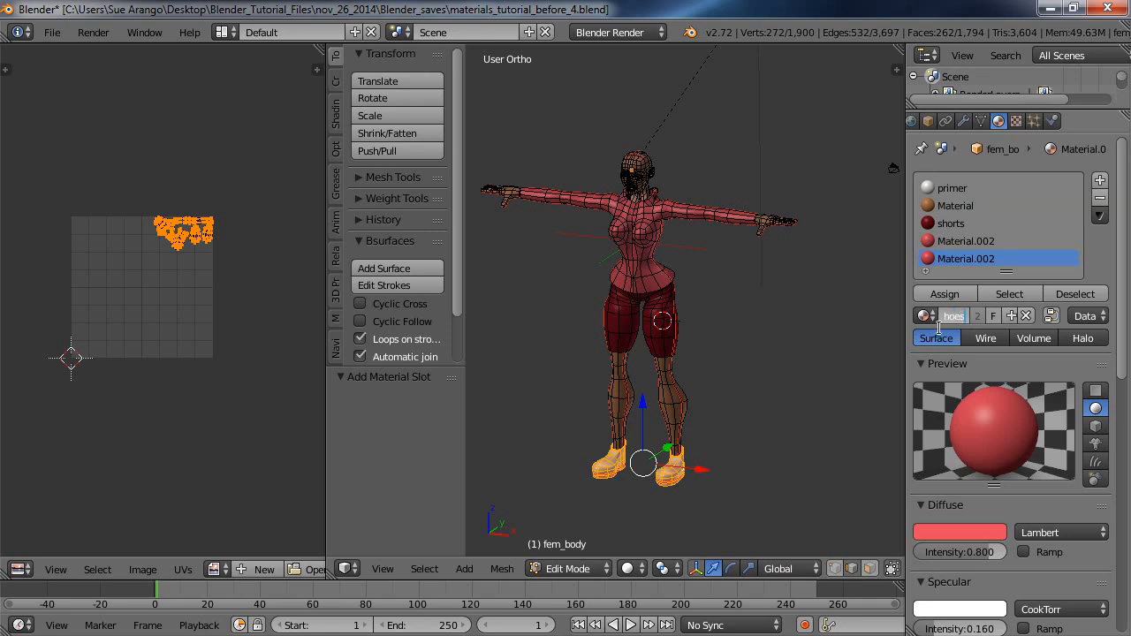
{"action": "key", "text": "Return"}
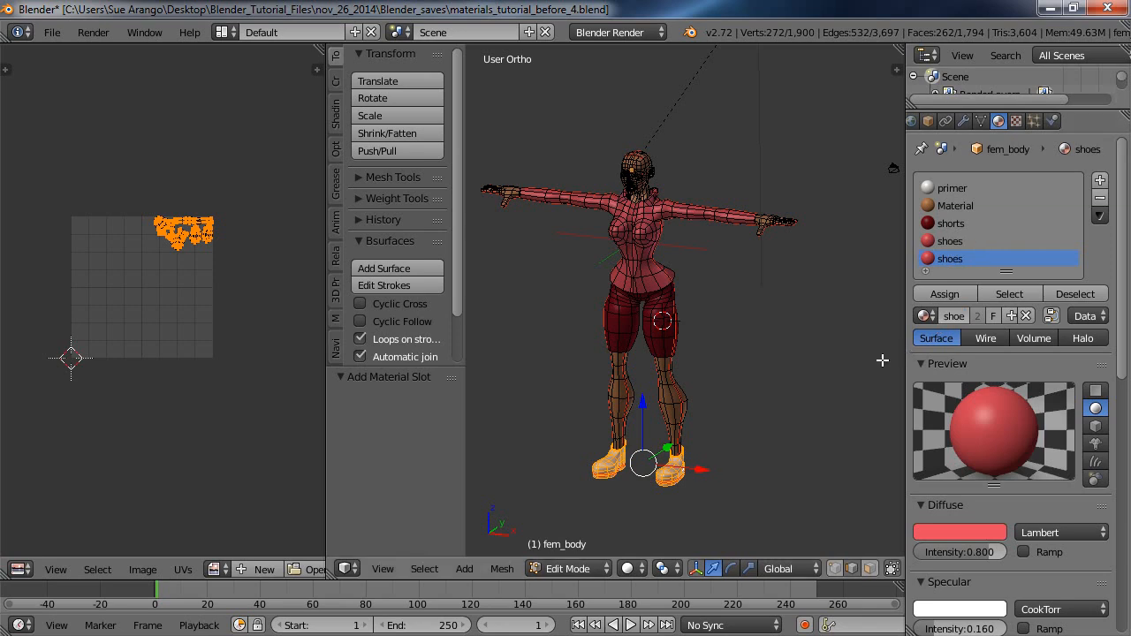
Darken the shoes material's diffuse red and assign the material to the selected shoes.
{"action": "left_click", "coordinate": [972, 532]}
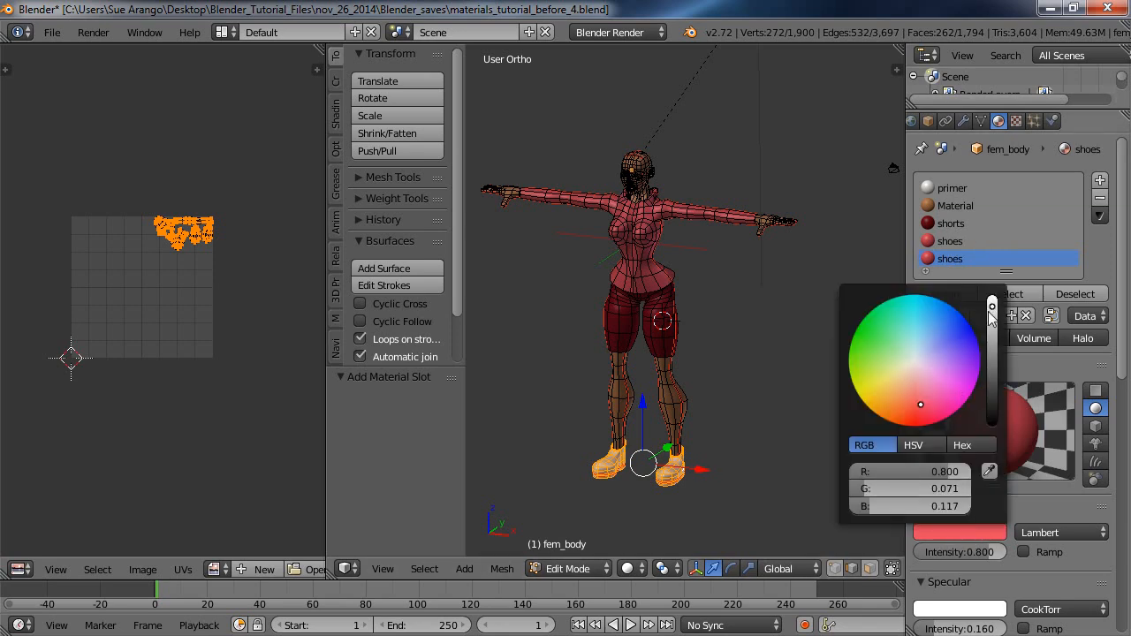
{"action": "left_click_drag", "start_coordinate": [994, 310], "coordinate": [1012, 353]}
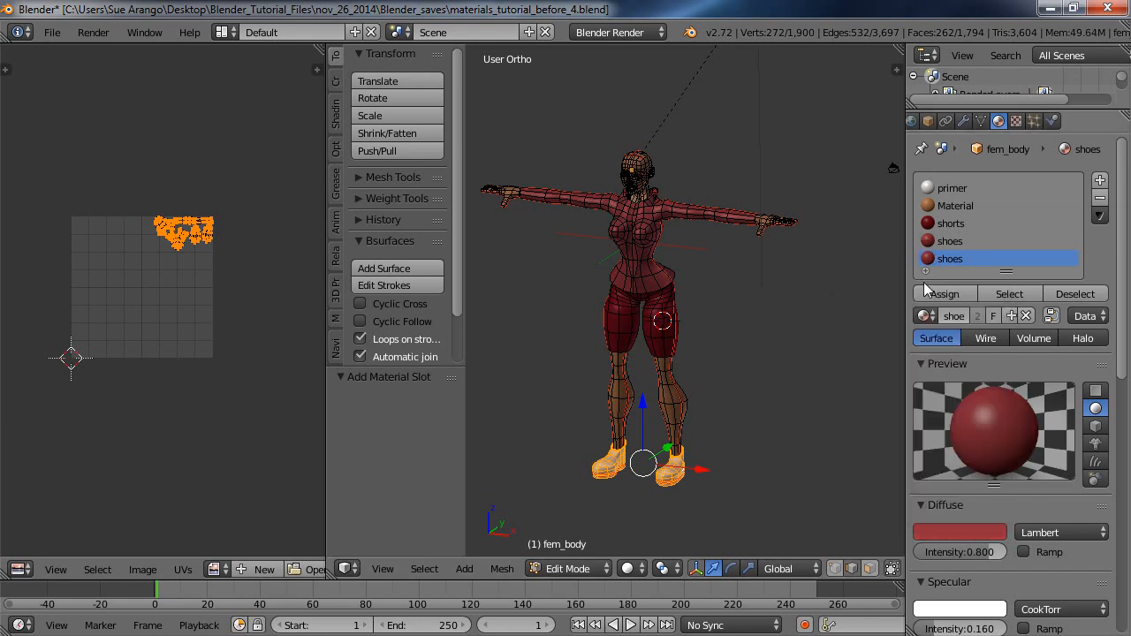
{"action": "left_click", "coordinate": [951, 294]}
Darken the shoes material's diffuse color further to a deep maroon, checking it with test renders.
{"action": "left_click", "coordinate": [95, 33]}
{"action": "left_click", "coordinate": [110, 51]}
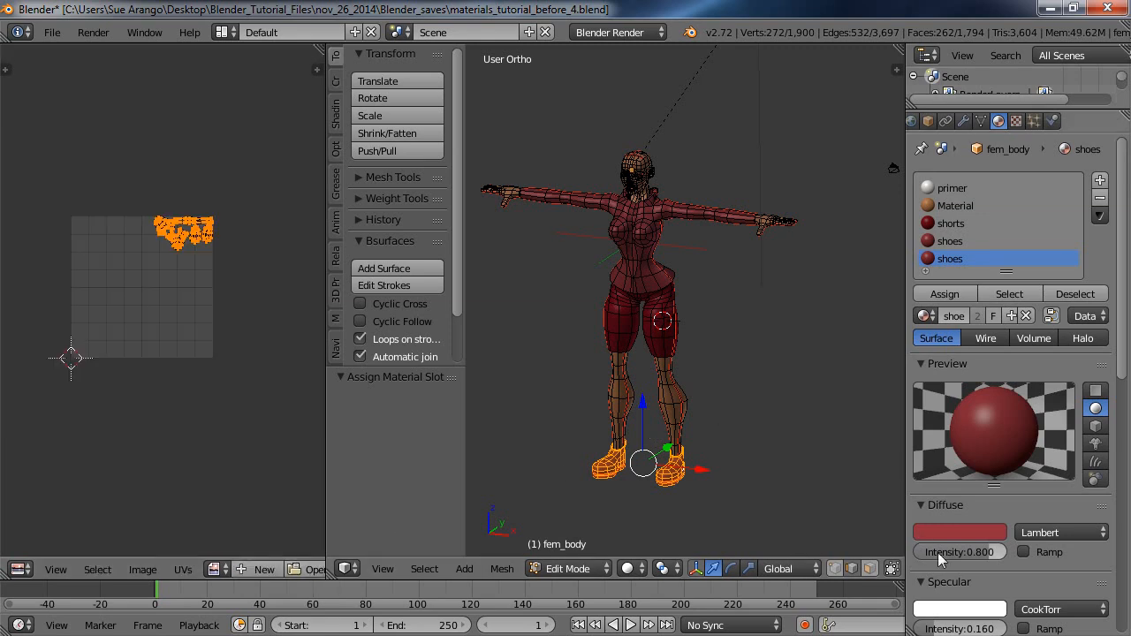
{"action": "left_click", "coordinate": [954, 533]}
{"action": "left_click_drag", "start_coordinate": [994, 349], "coordinate": [998, 391]}
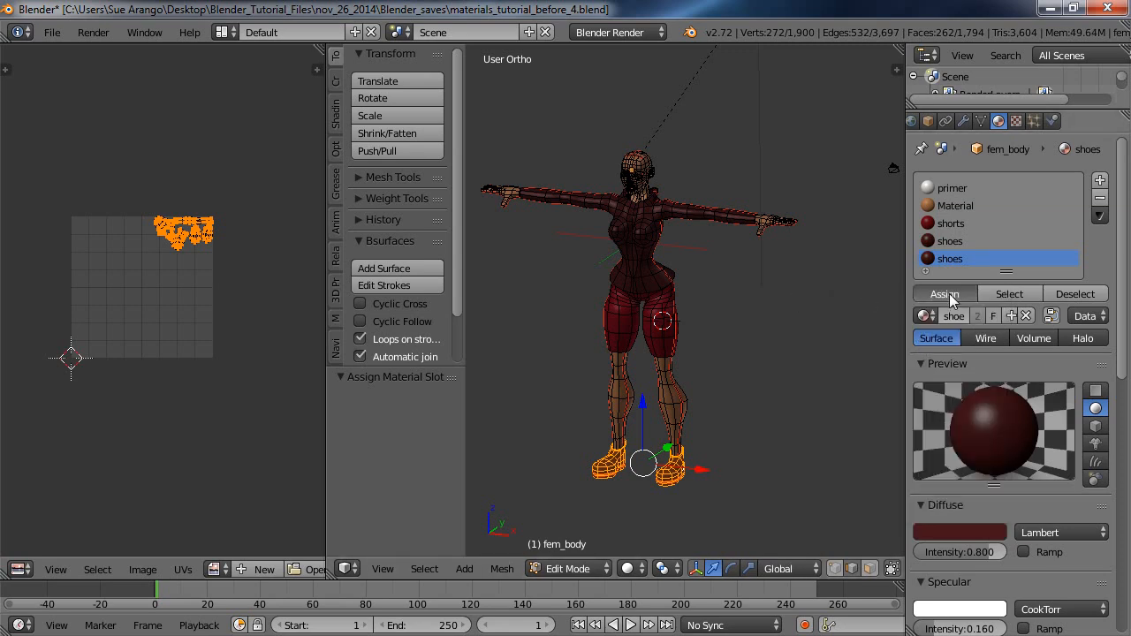
{"action": "left_click", "coordinate": [97, 33]}
{"action": "left_click", "coordinate": [128, 54]}
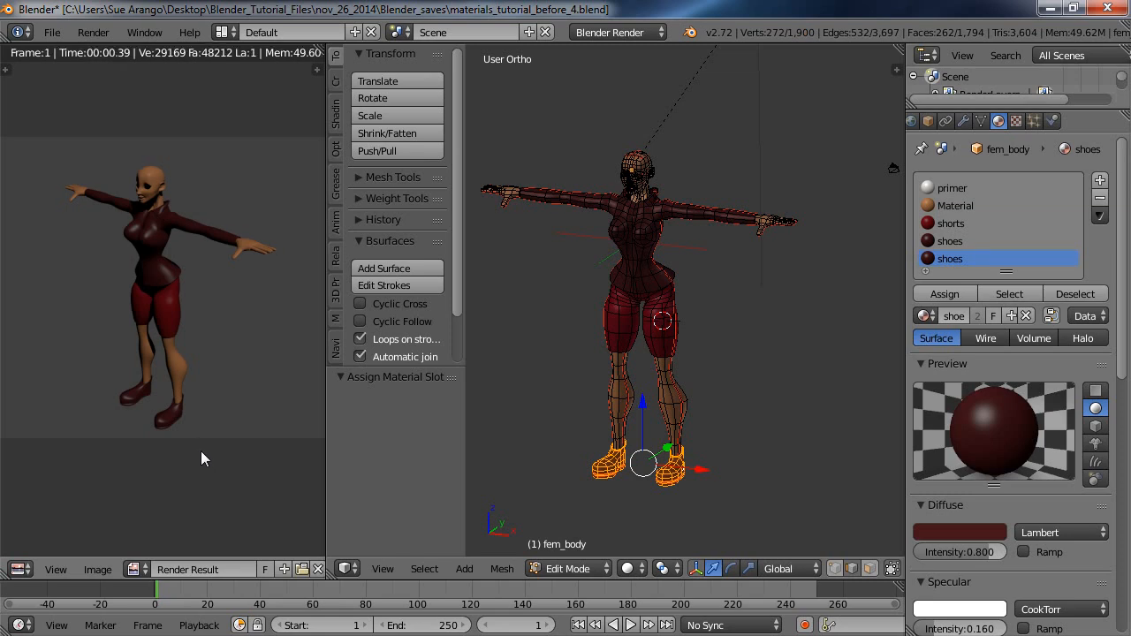
{"action": "left_click", "coordinate": [318, 569]}
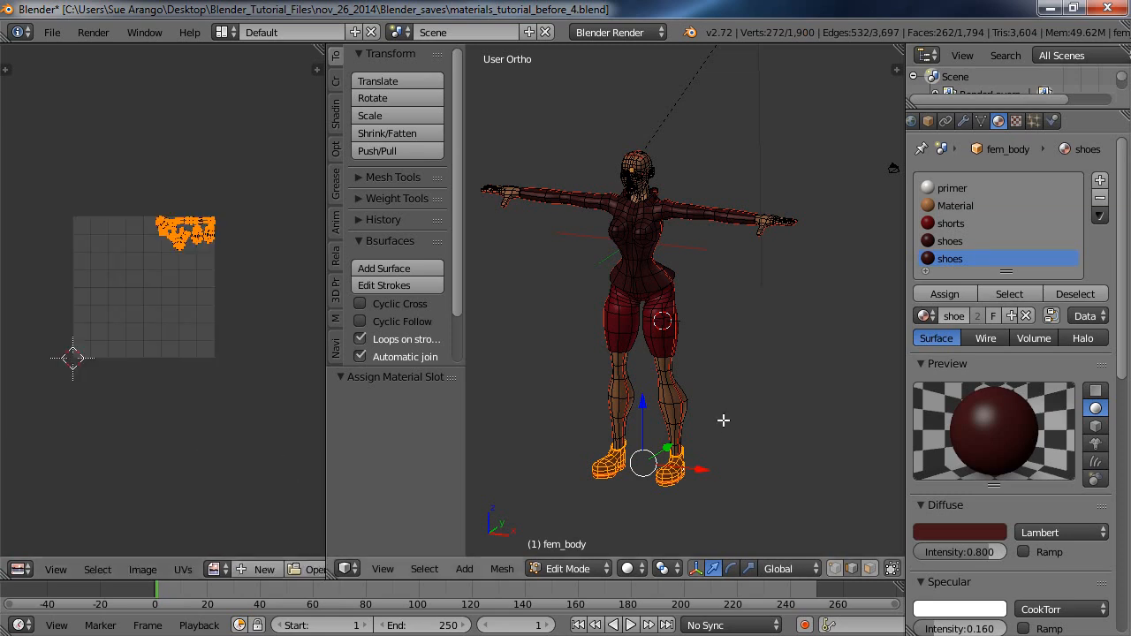
Deselect all of the mesh, switch to the camera view and render the model.
{"action": "key", "text": "a"}
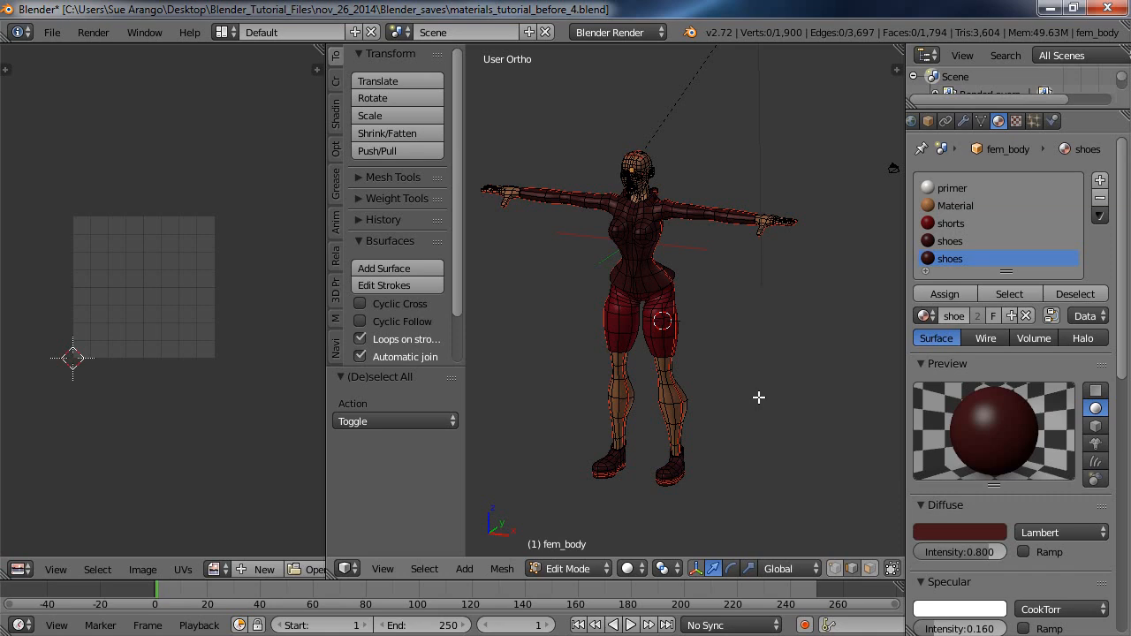
{"action": "middle_click_drag", "start_coordinate": [756, 417], "coordinate": [659, 384]}
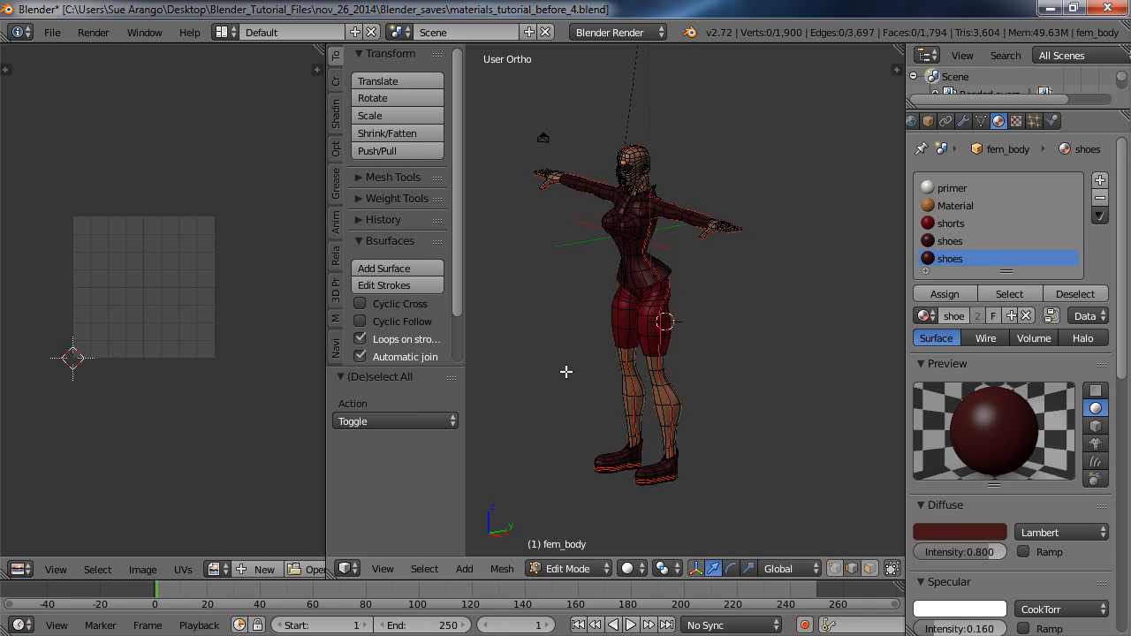
{"action": "key", "text": "KP_0"}
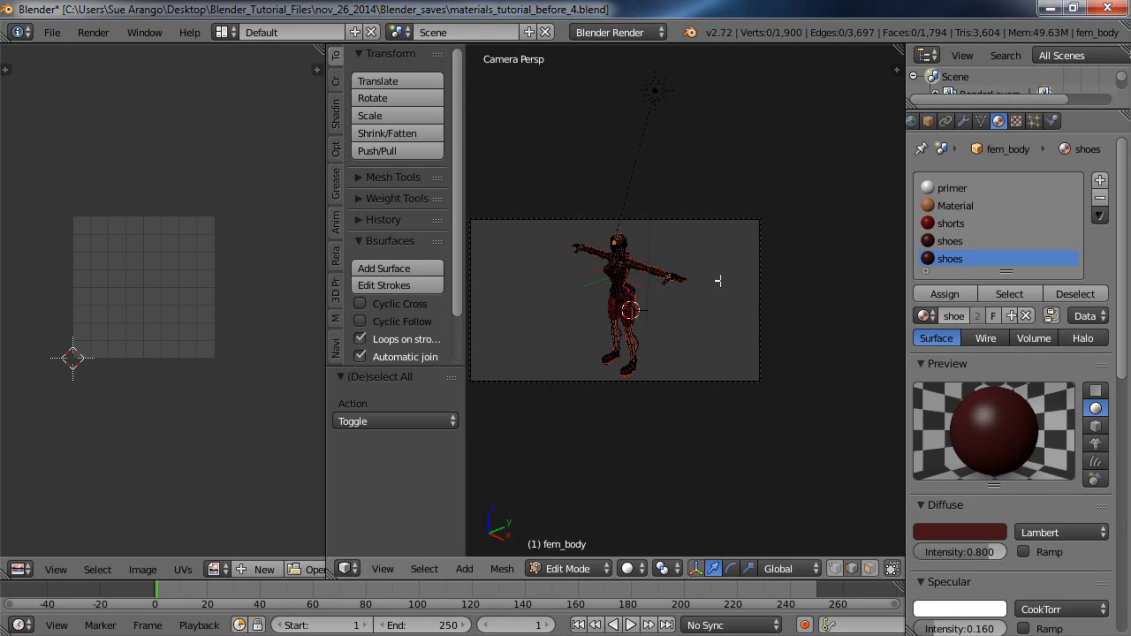
{"action": "left_click", "coordinate": [93, 32]}
{"action": "left_click", "coordinate": [117, 54]}
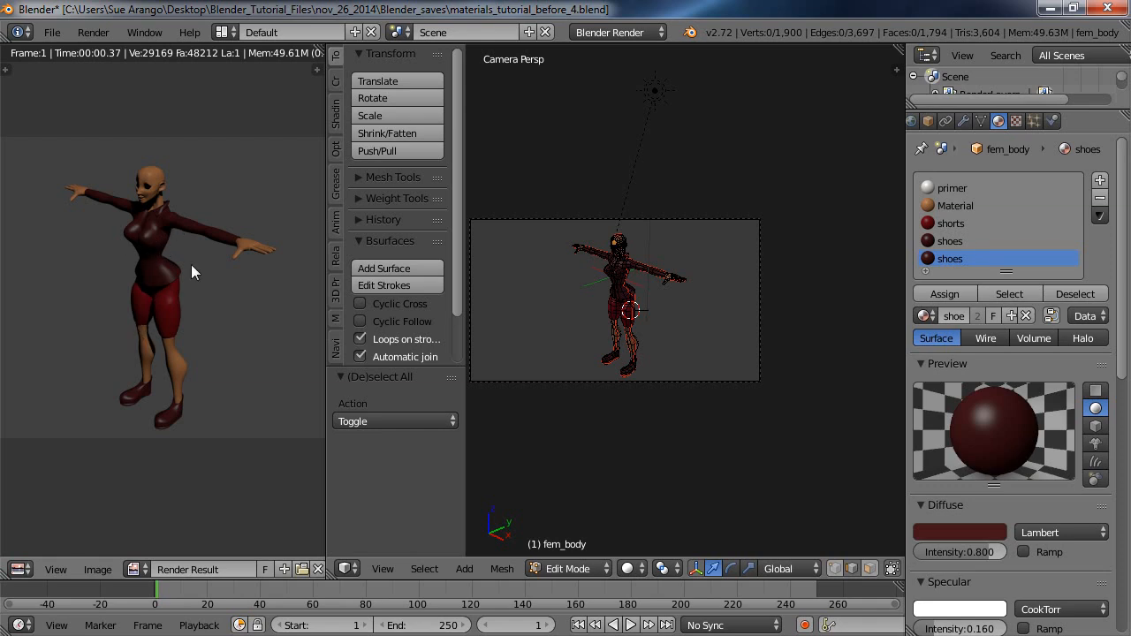
Clear the render result, lock the camera to the view and reframe the camera closer on the body.
{"action": "left_click", "coordinate": [318, 569]}
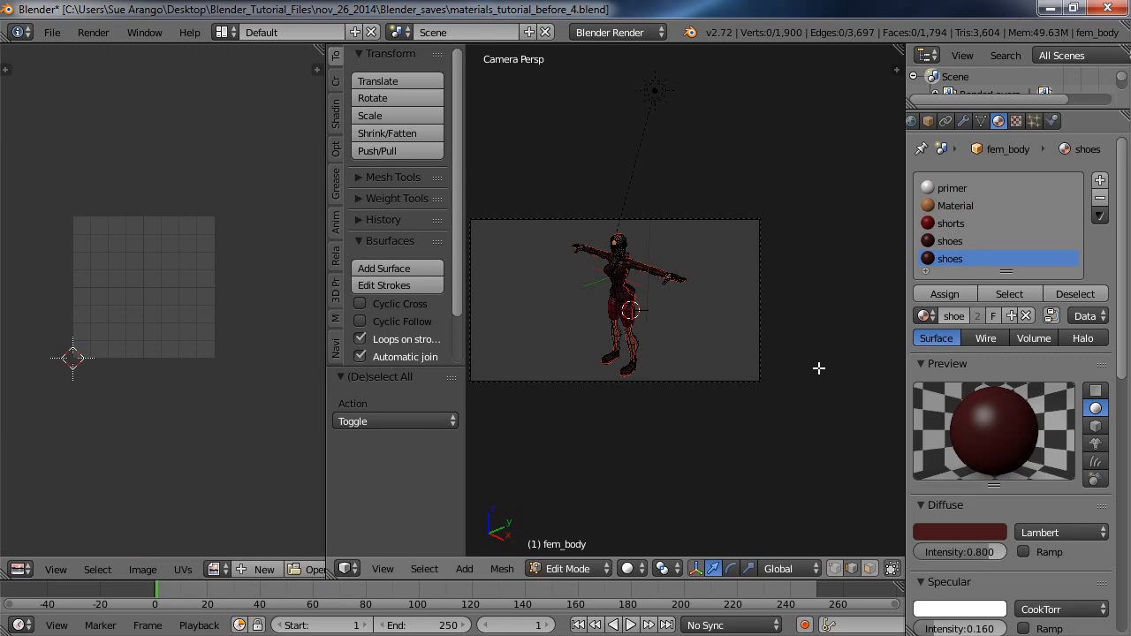
{"action": "key", "text": "n"}
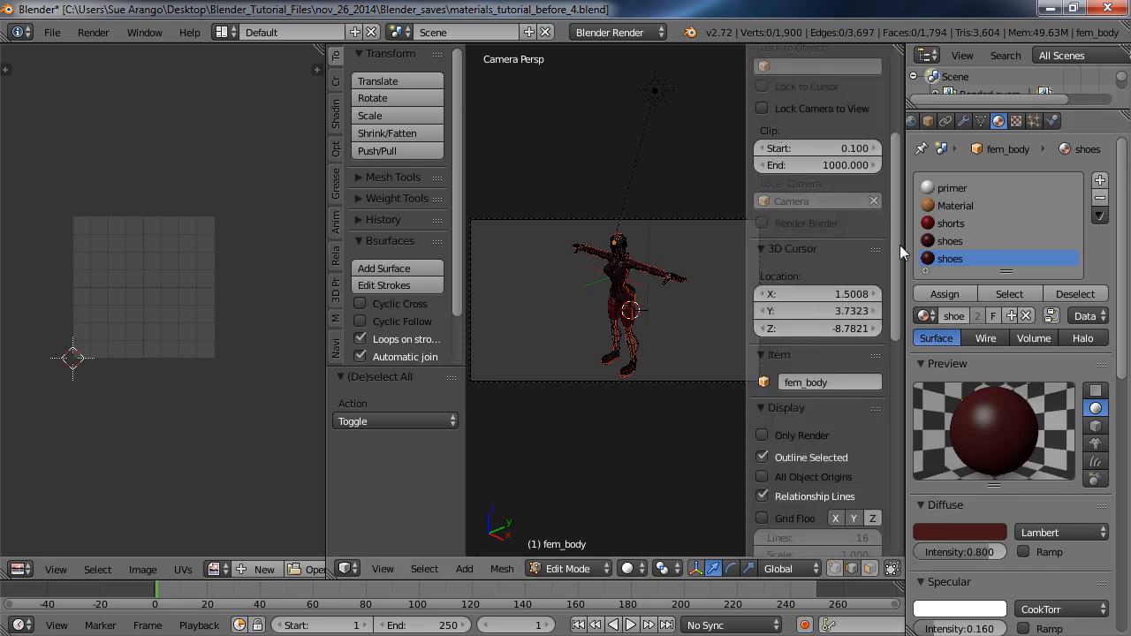
{"action": "left_click", "coordinate": [762, 108]}
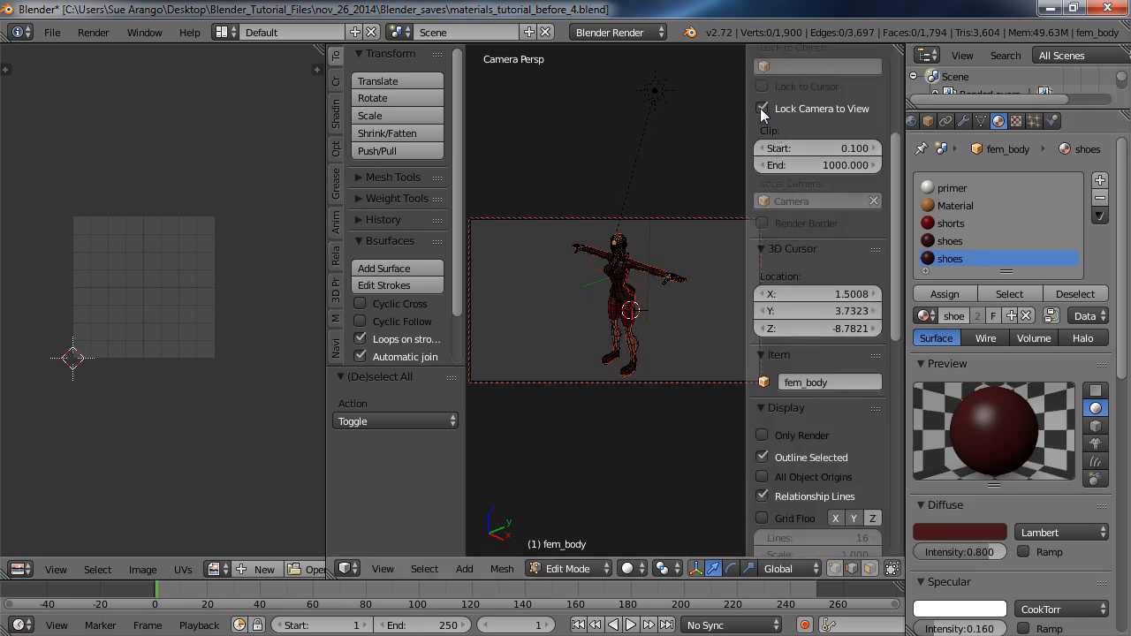
{"action": "scroll", "coordinate": [646, 293], "scroll_direction": "up", "scroll_amount": 2}
{"action": "scroll", "coordinate": [647, 293], "scroll_direction": "up", "scroll_amount": 1}
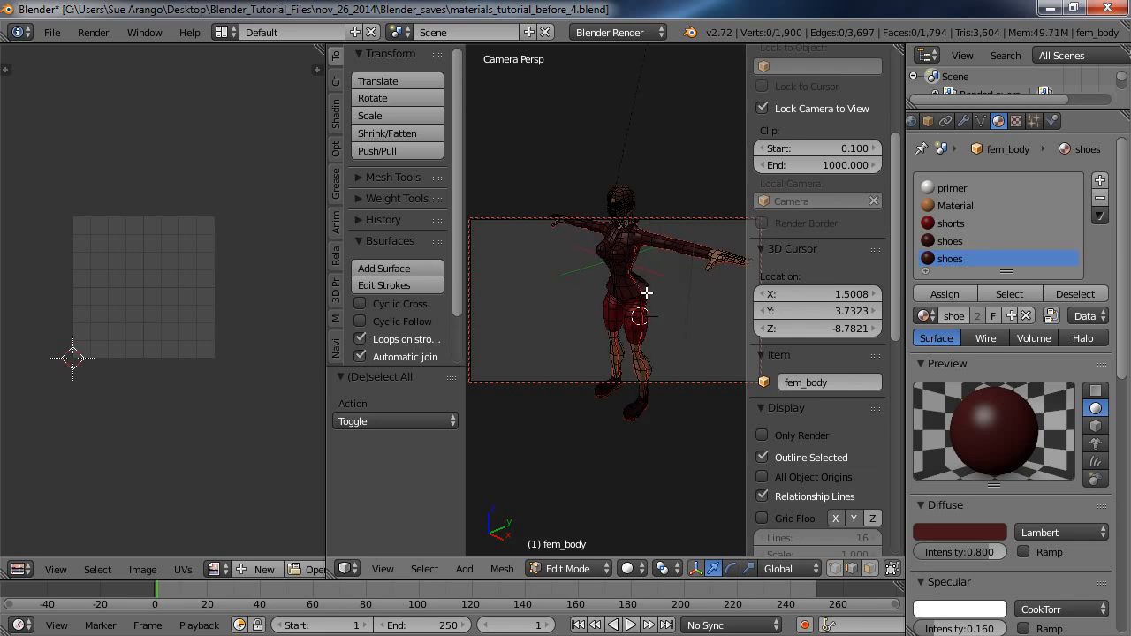
{"action": "middle_click_drag", "start_coordinate": [647, 293], "coordinate": [683, 329]}
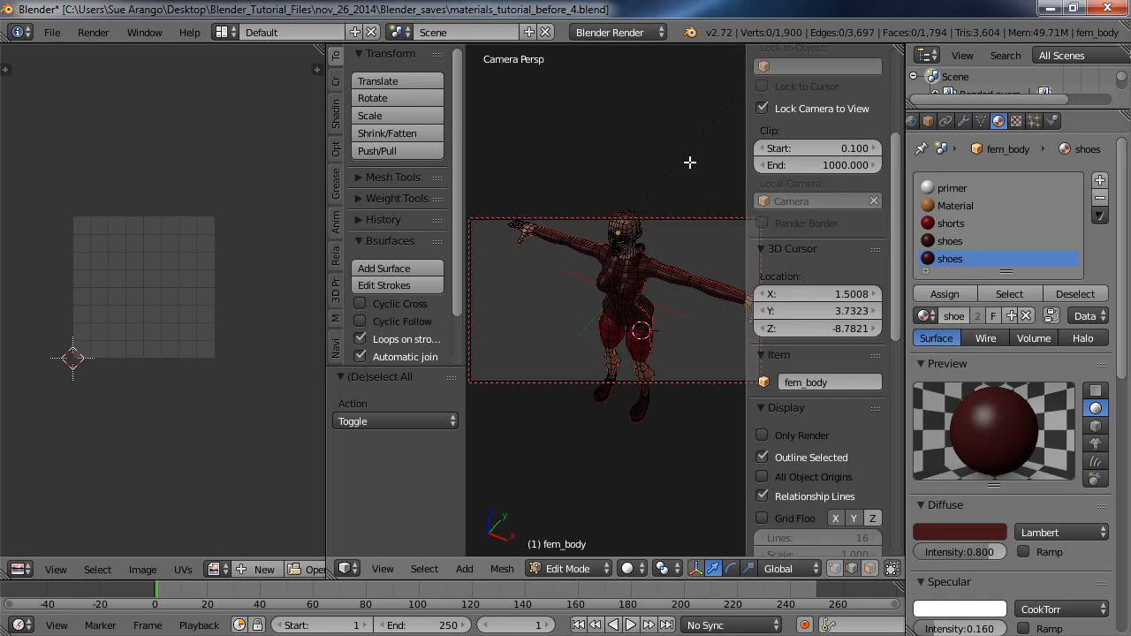
{"action": "key", "text": "n"}
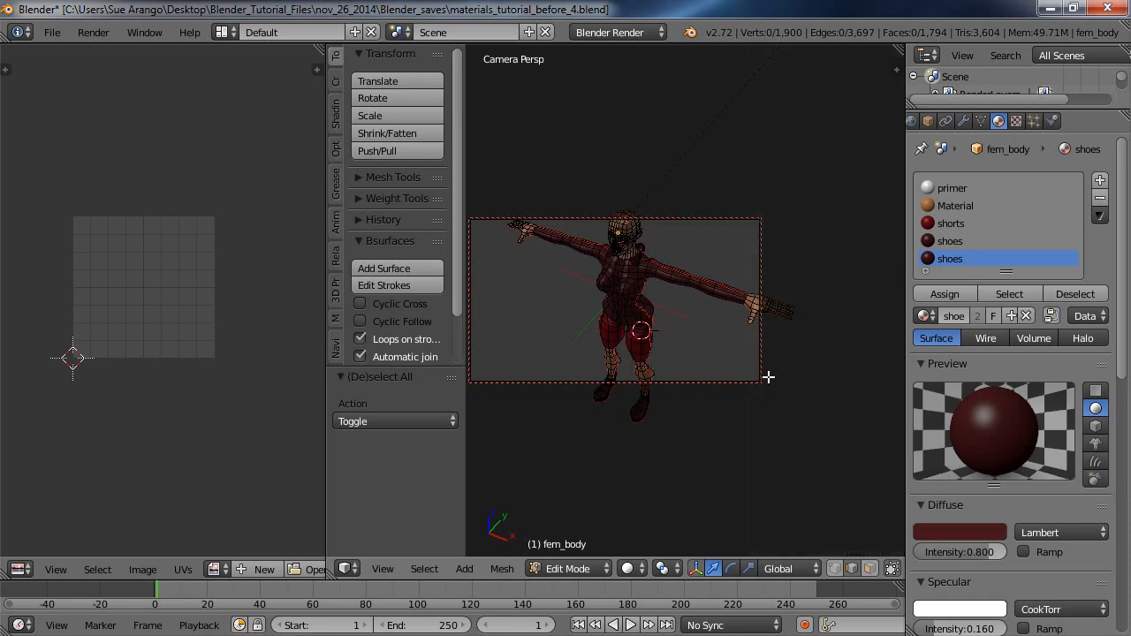
Lower the shorts material's specular intensity to 0.005 and check it with a test render from the camera.
{"action": "key", "text": "KP_5"}
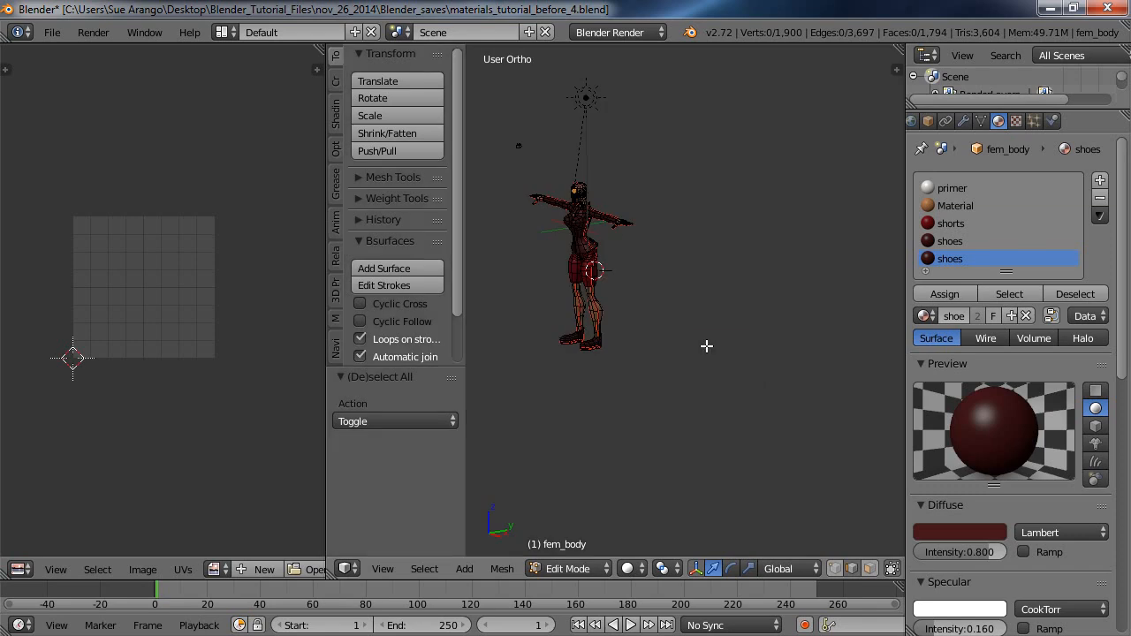
{"action": "middle_click_drag", "start_coordinate": [704, 349], "coordinate": [681, 313], "text": "shift"}
{"action": "scroll", "coordinate": [804, 419], "scroll_direction": "up", "scroll_amount": 3}
{"action": "scroll", "coordinate": [804, 418], "scroll_direction": "up", "scroll_amount": 2}
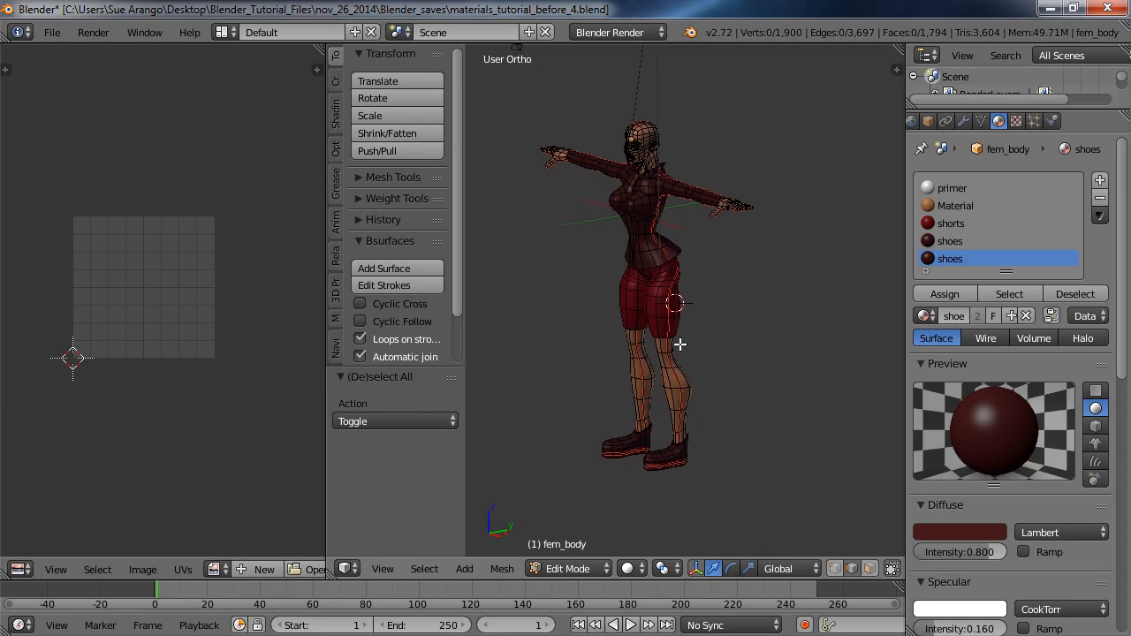
{"action": "scroll", "coordinate": [683, 348], "scroll_direction": "up", "scroll_amount": 1}
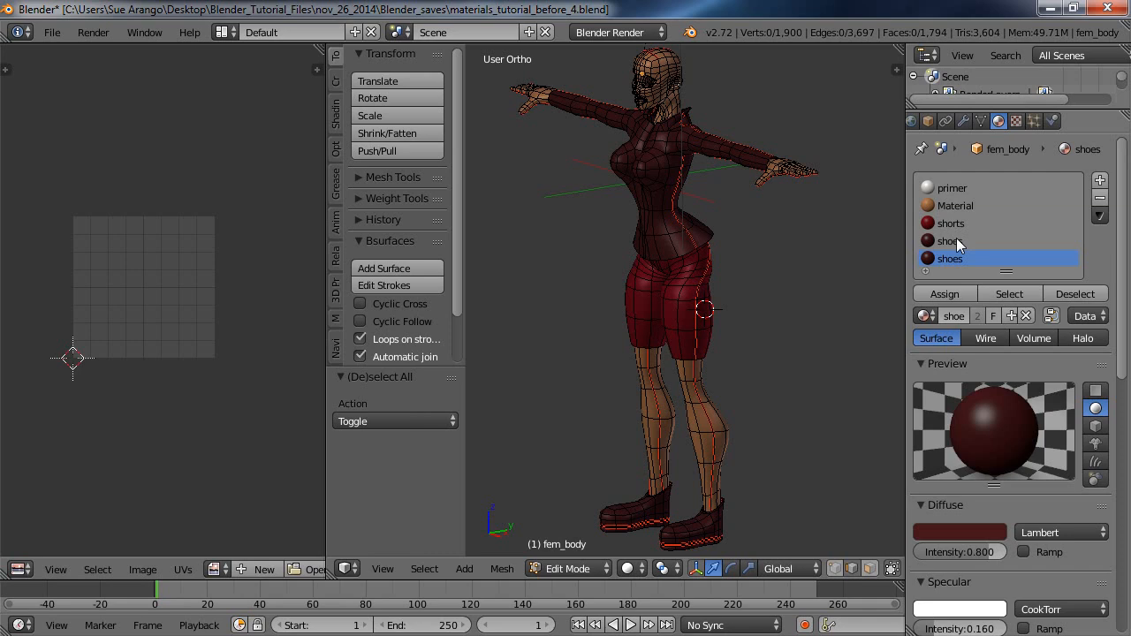
{"action": "left_click", "coordinate": [959, 224]}
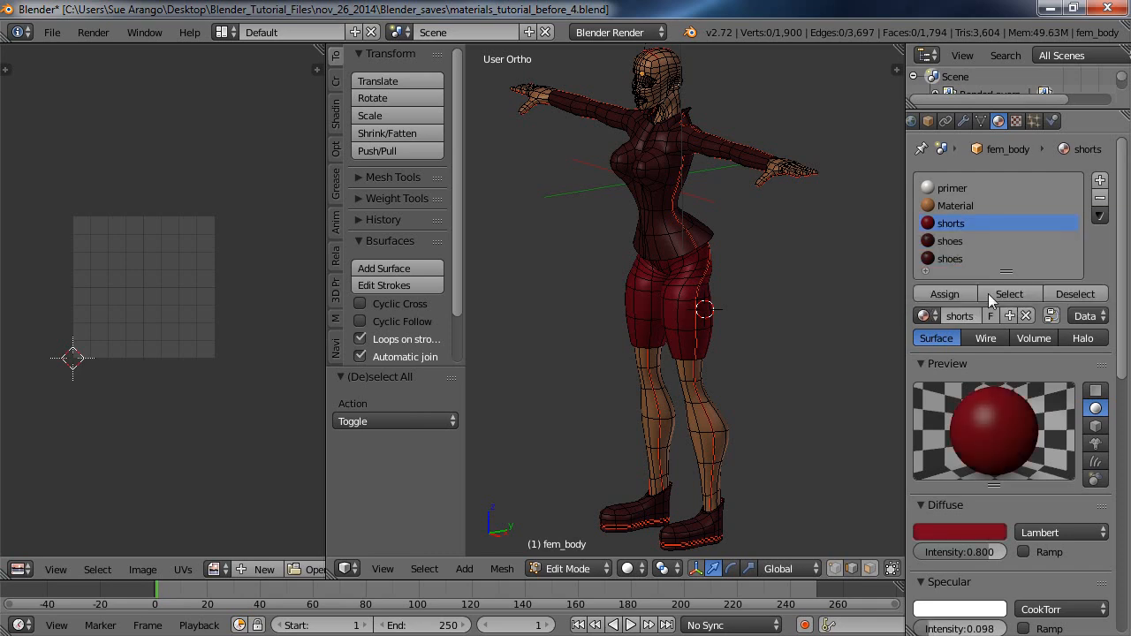
{"action": "scroll", "coordinate": [978, 575], "scroll_direction": "down", "scroll_amount": 1}
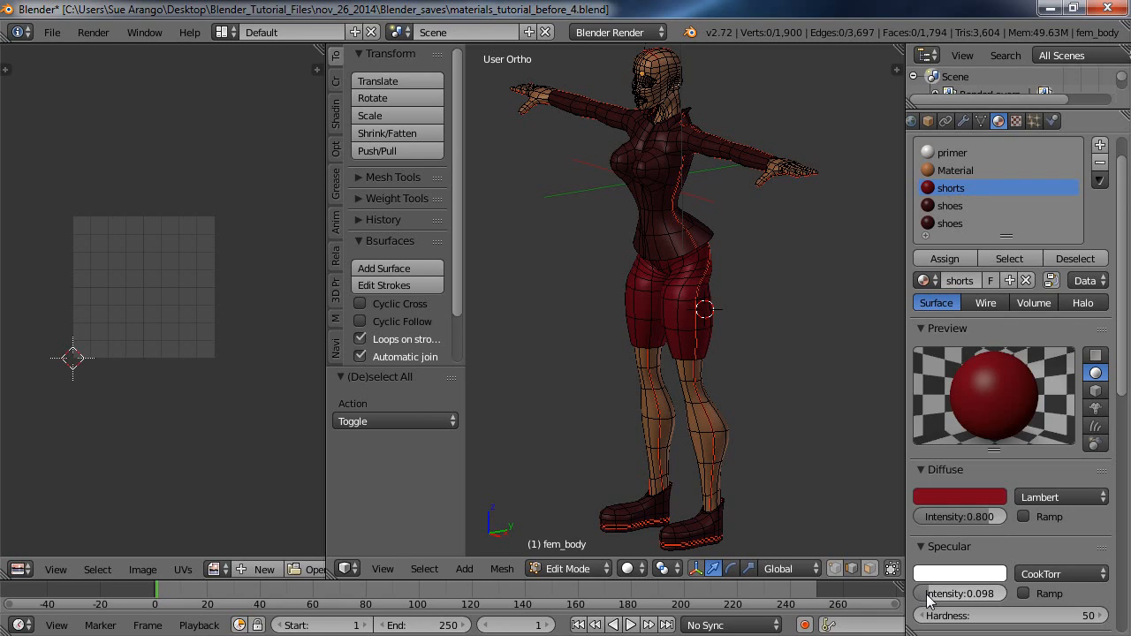
{"action": "left_click_drag", "start_coordinate": [926, 599], "coordinate": [926, 599]}
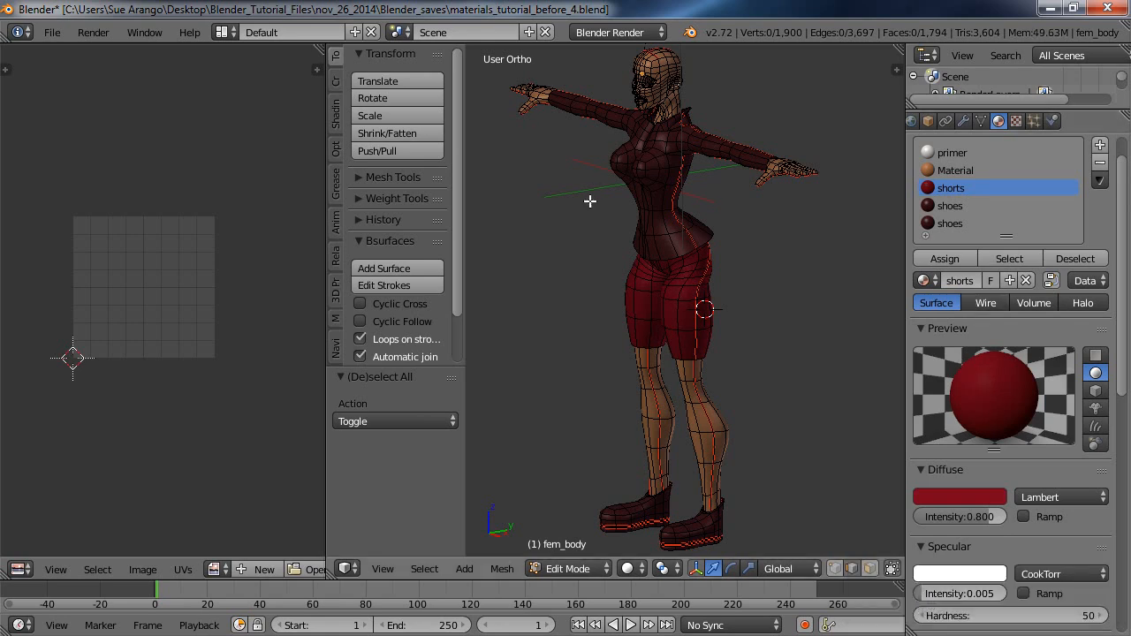
{"action": "left_click", "coordinate": [99, 34]}
{"action": "left_click", "coordinate": [119, 52]}
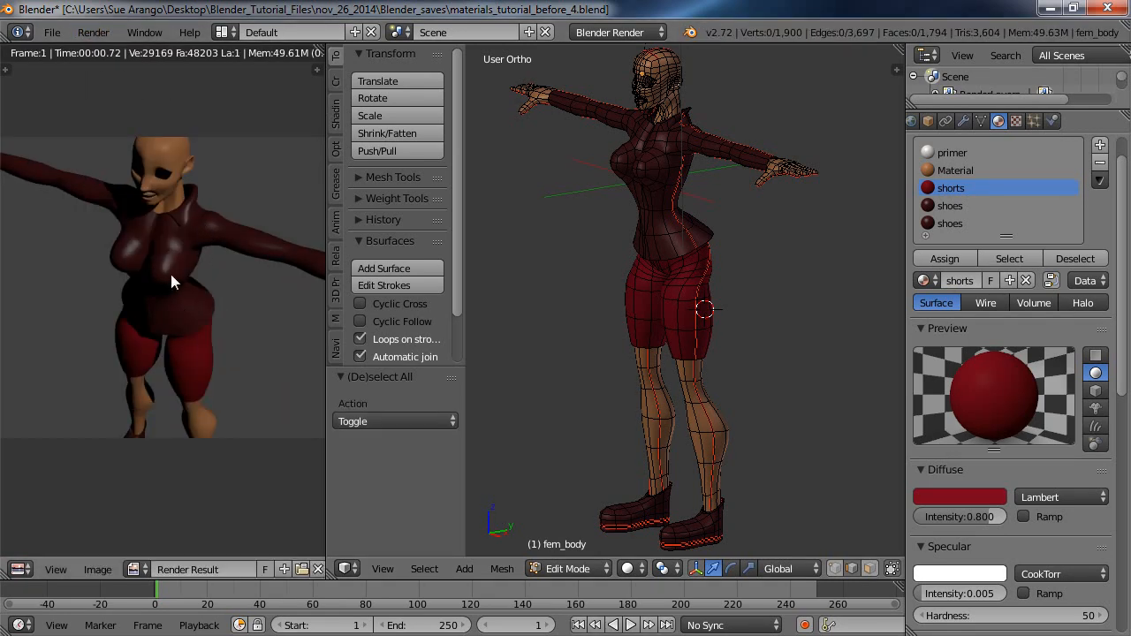
{"action": "left_click", "coordinate": [317, 569]}
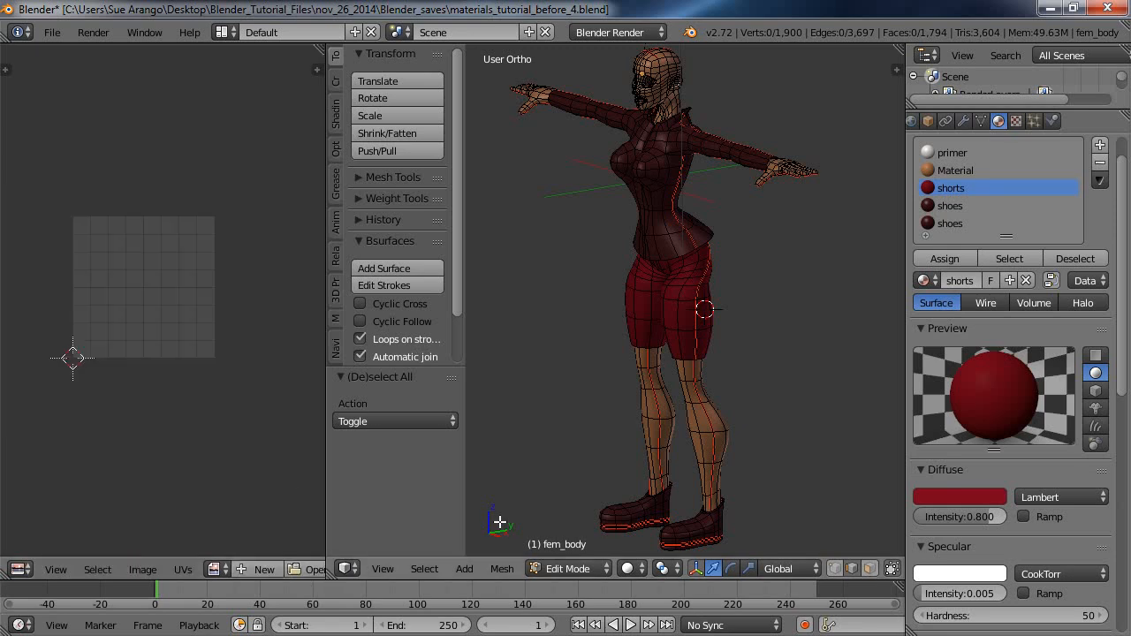
Reduce the shared shoes material's specular intensity to 0.000 and check the shirt with a test render.
{"action": "left_click", "coordinate": [957, 207]}
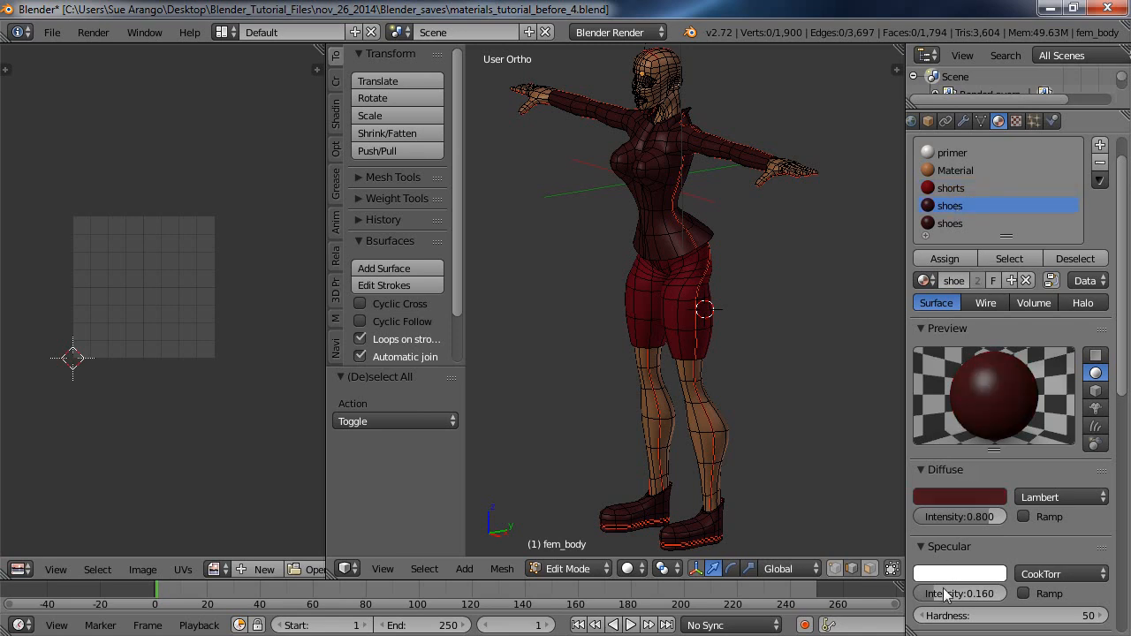
{"action": "left_click_drag", "start_coordinate": [945, 600], "coordinate": [923, 599]}
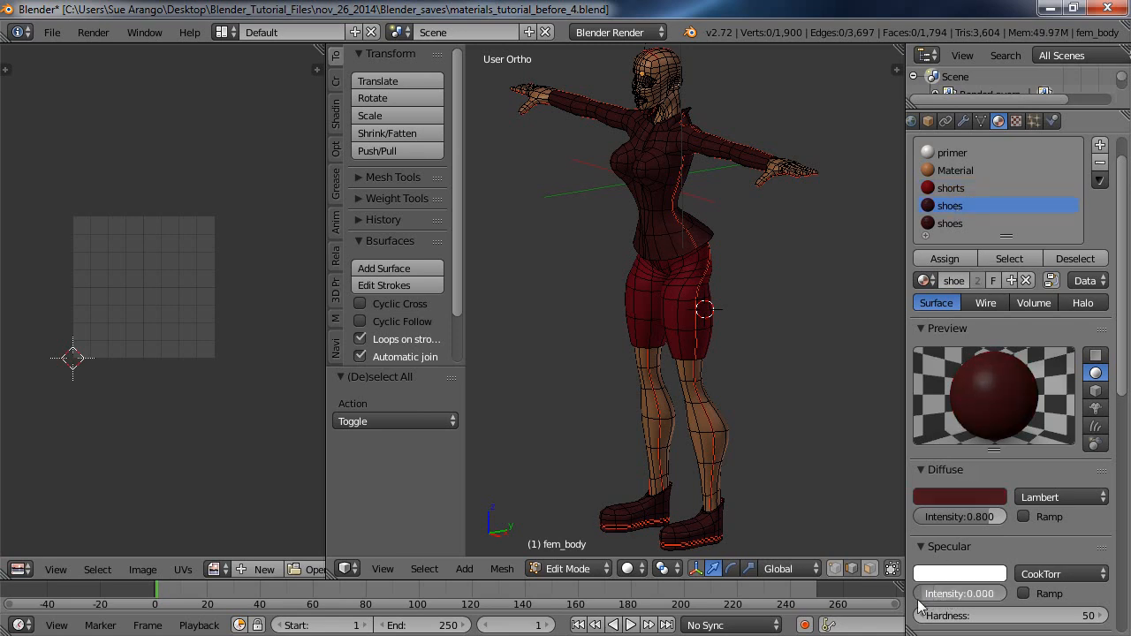
{"action": "left_click", "coordinate": [963, 224]}
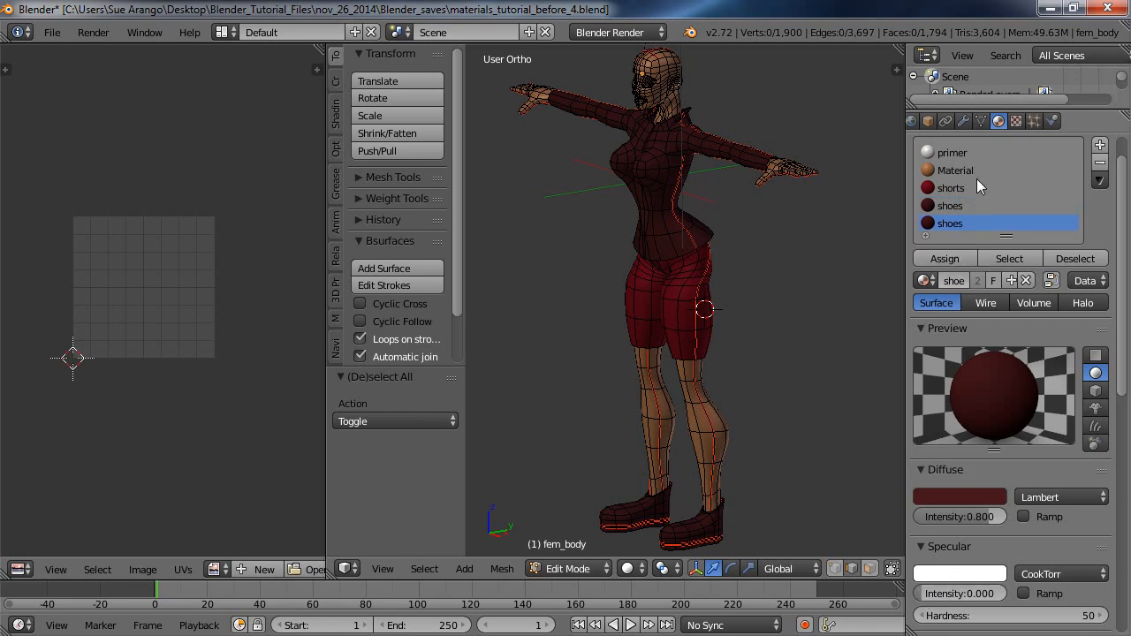
{"action": "left_click", "coordinate": [92, 32]}
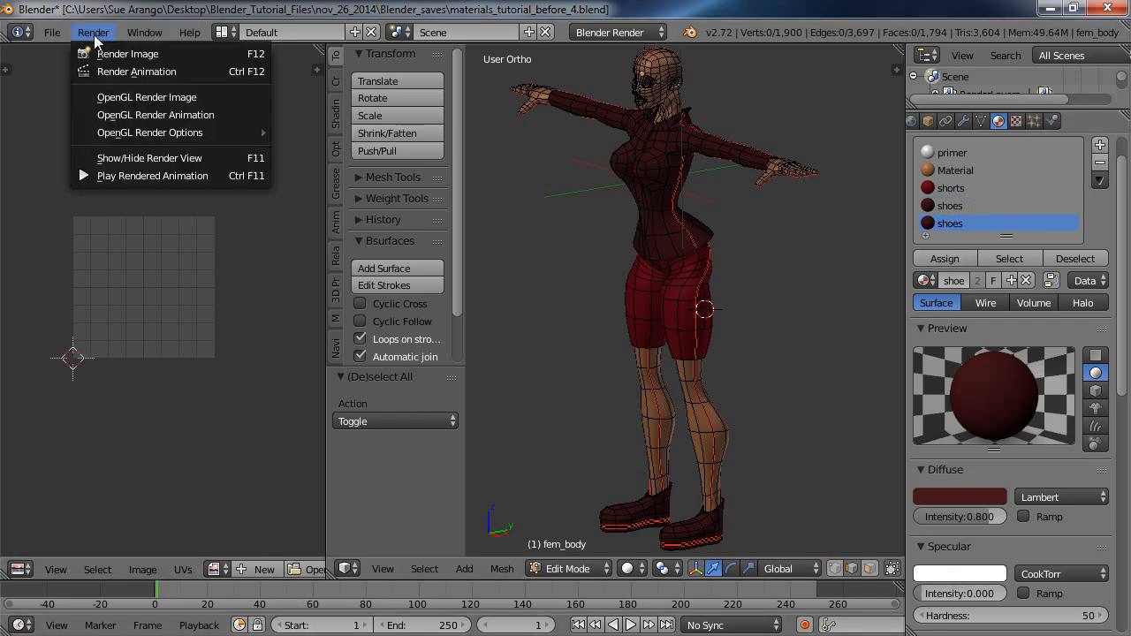
{"action": "left_click", "coordinate": [114, 51]}
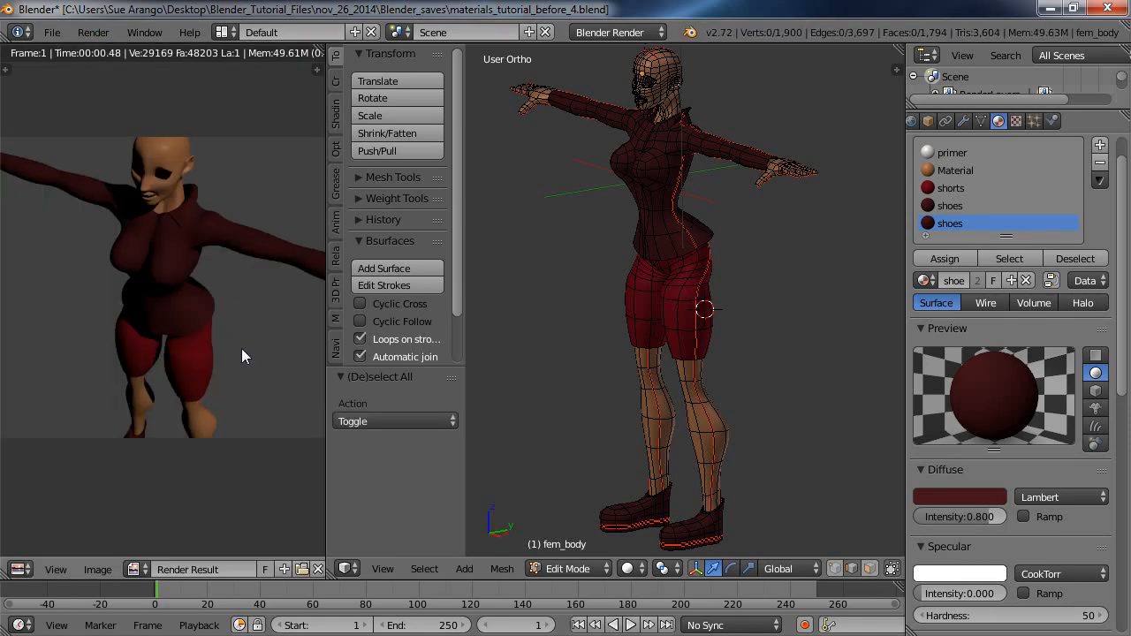
{"action": "middle_click_drag", "start_coordinate": [226, 364], "coordinate": [228, 365]}
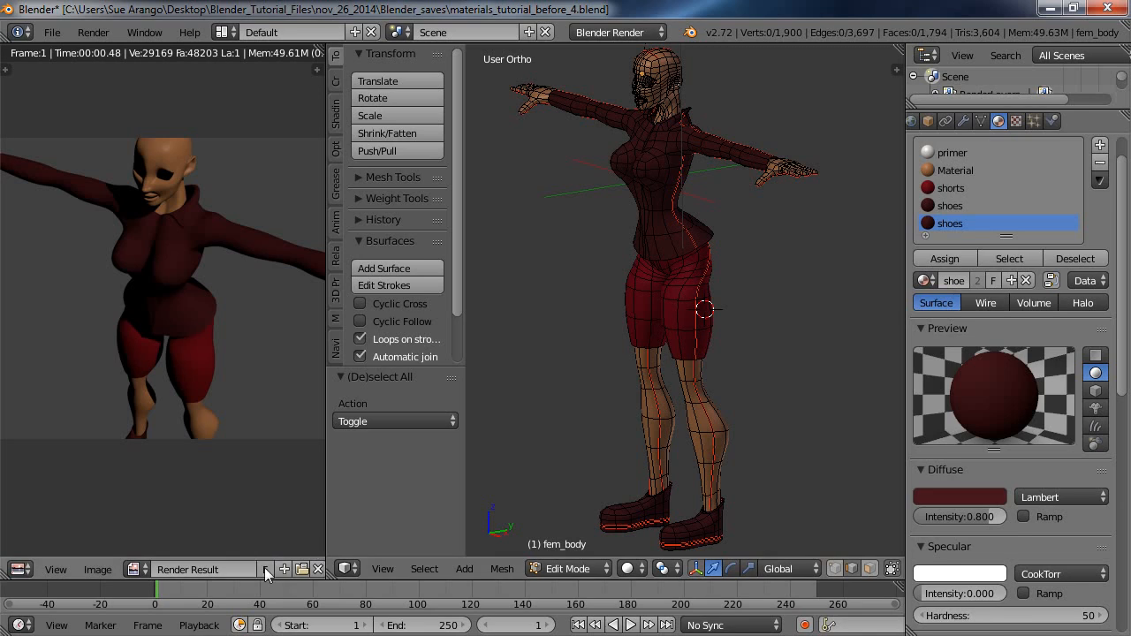
{"action": "left_click", "coordinate": [318, 570]}
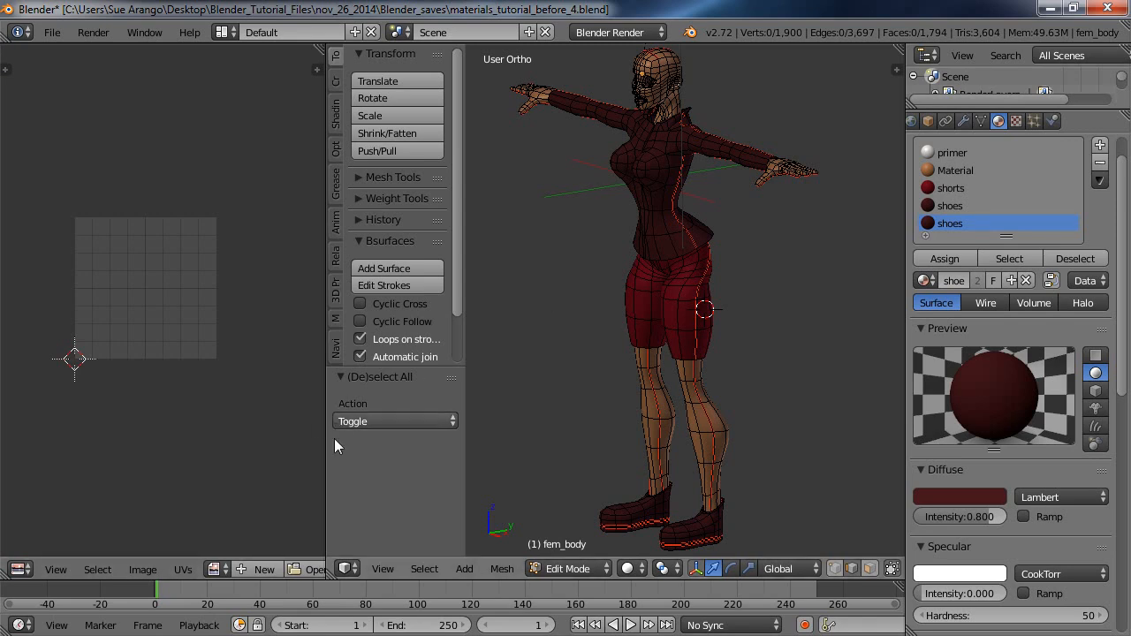
Render the model in a temporarily widened image editor and examine the body's matte materials up close.
{"action": "left_click_drag", "start_coordinate": [326, 457], "coordinate": [751, 459]}
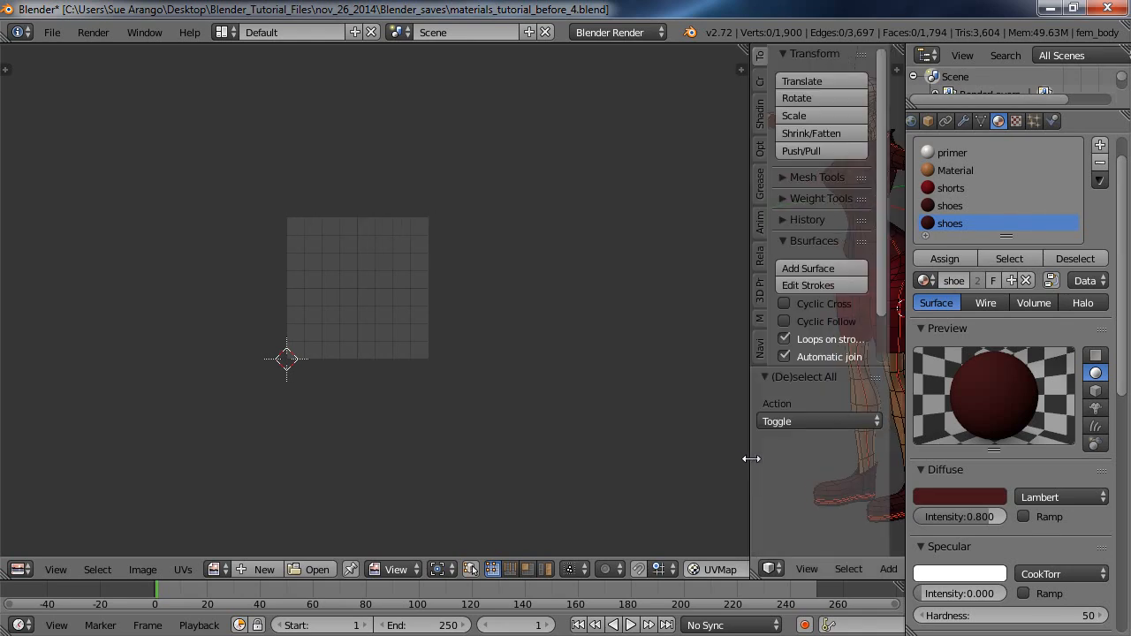
{"action": "left_click", "coordinate": [92, 32]}
{"action": "left_click", "coordinate": [124, 54]}
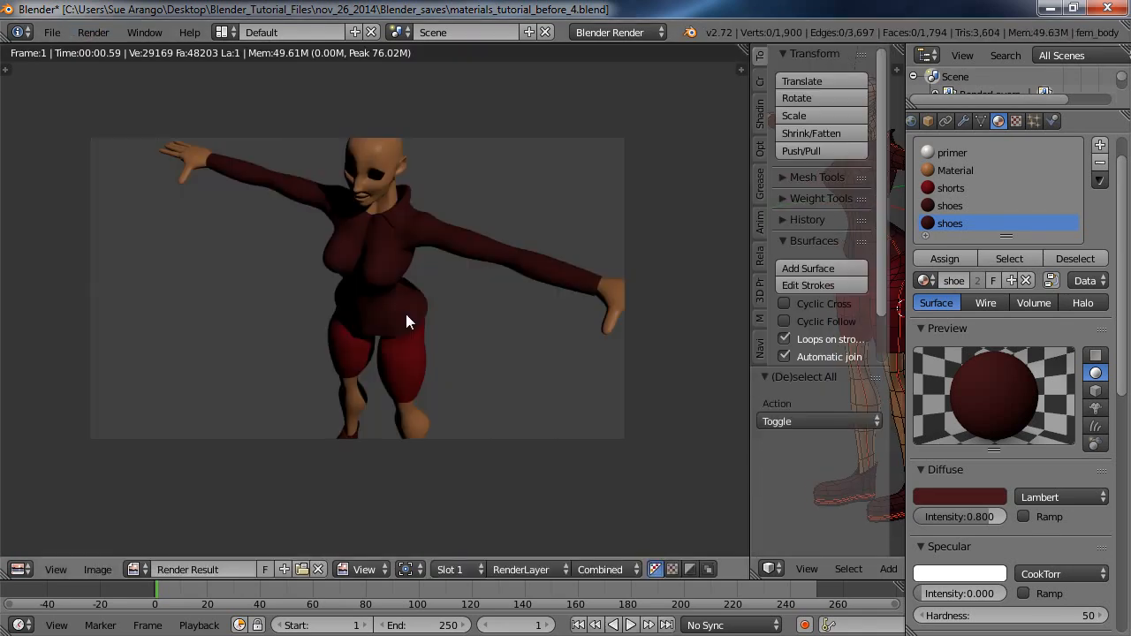
{"action": "middle_click_drag", "start_coordinate": [405, 317], "coordinate": [440, 309]}
{"action": "scroll", "coordinate": [442, 339], "scroll_direction": "up", "scroll_amount": 1}
{"action": "scroll", "coordinate": [442, 338], "scroll_direction": "up", "scroll_amount": 1}
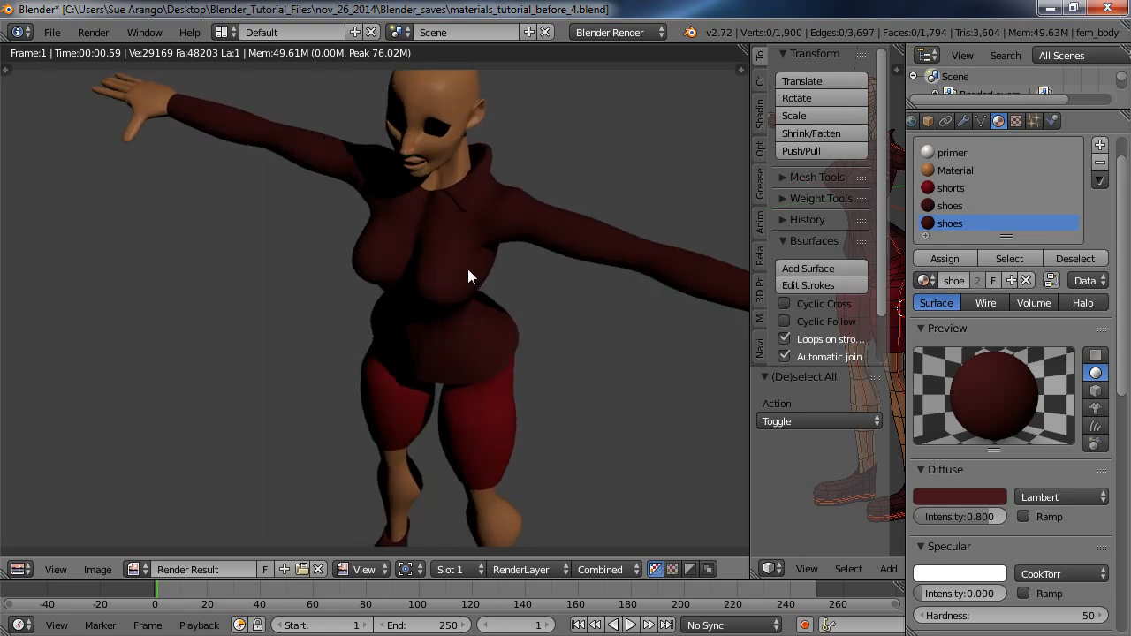
{"action": "scroll", "coordinate": [468, 269], "scroll_direction": "down", "scroll_amount": 1}
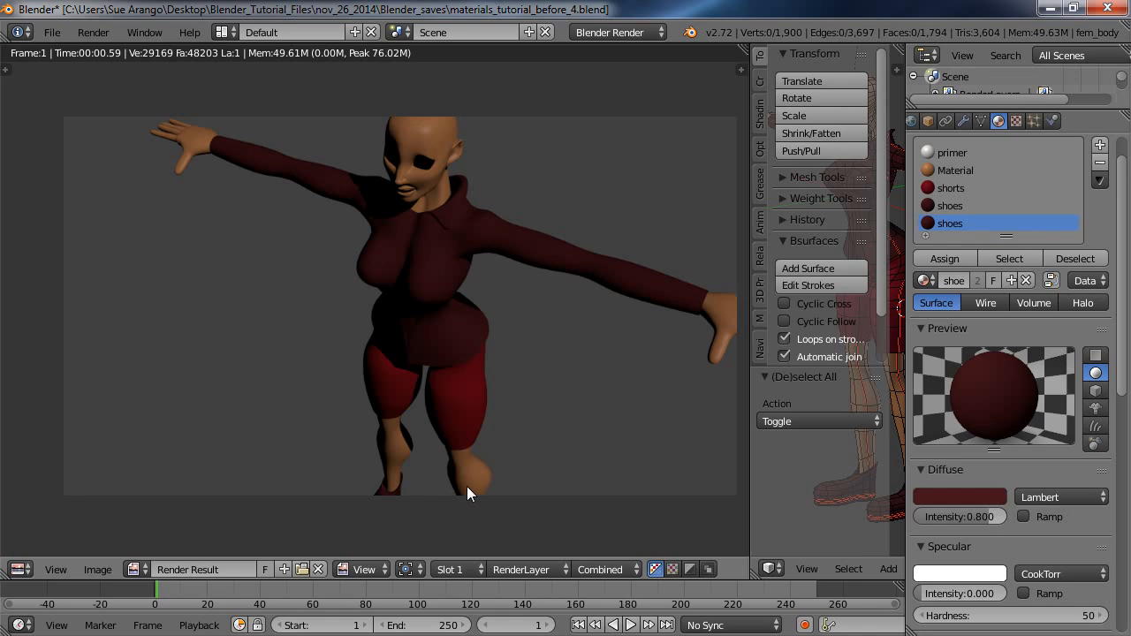
{"action": "left_click", "coordinate": [317, 570]}
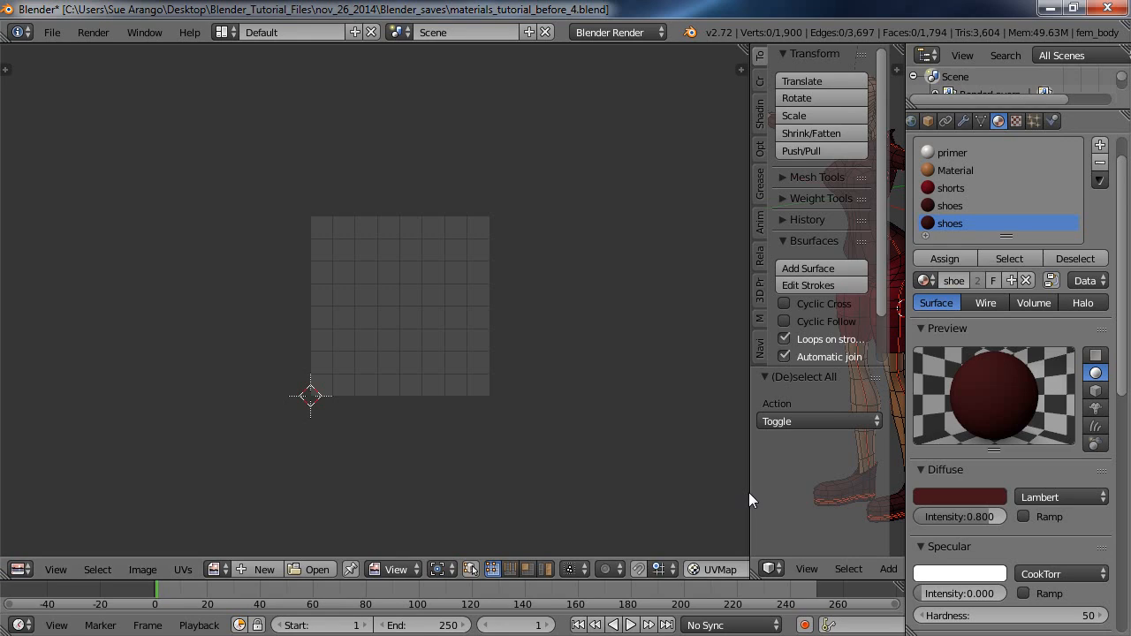
{"action": "left_click_drag", "start_coordinate": [747, 487], "coordinate": [237, 456]}
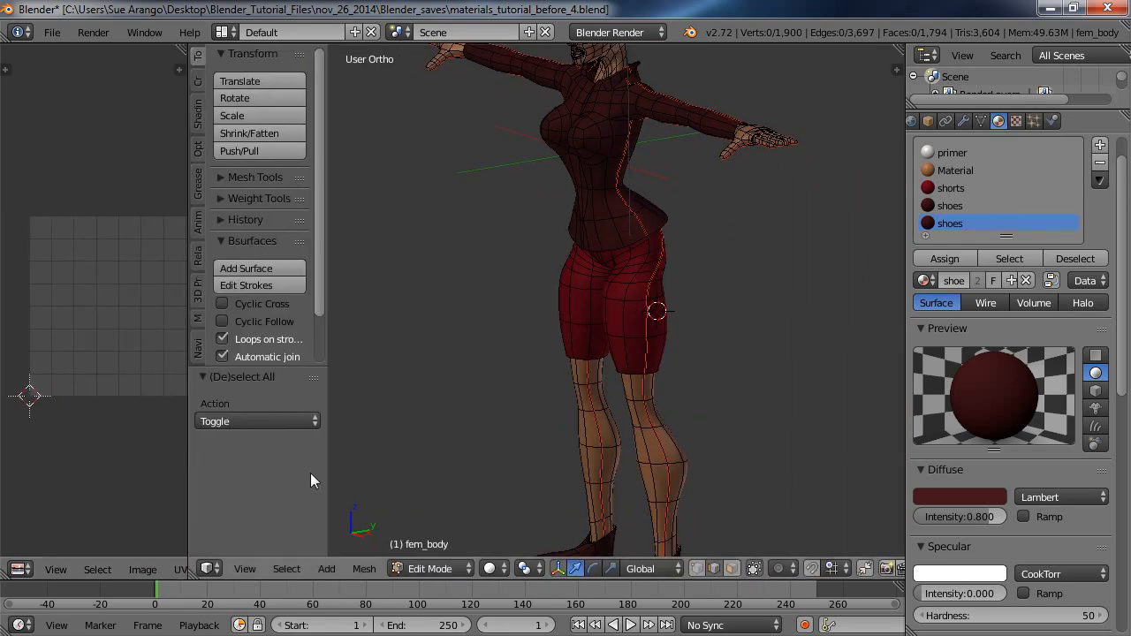
Clear the mesh selection and circle-select faces on the outer side of the shorts with a resized brush.
{"action": "key", "text": "Home"}
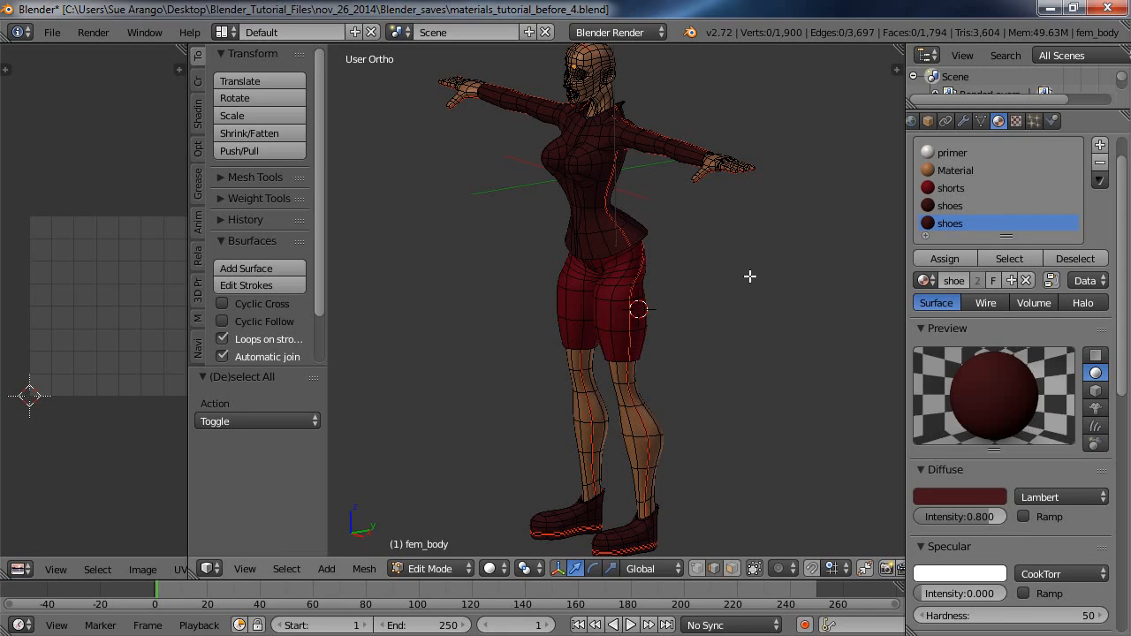
{"action": "key", "text": "a"}
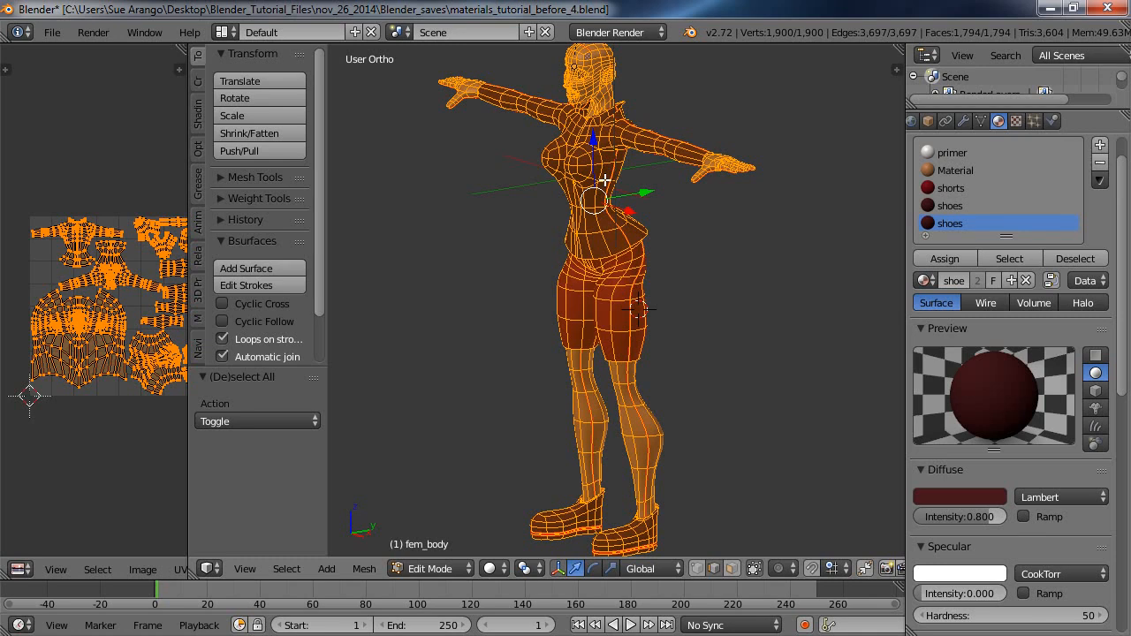
{"action": "key", "text": "a"}
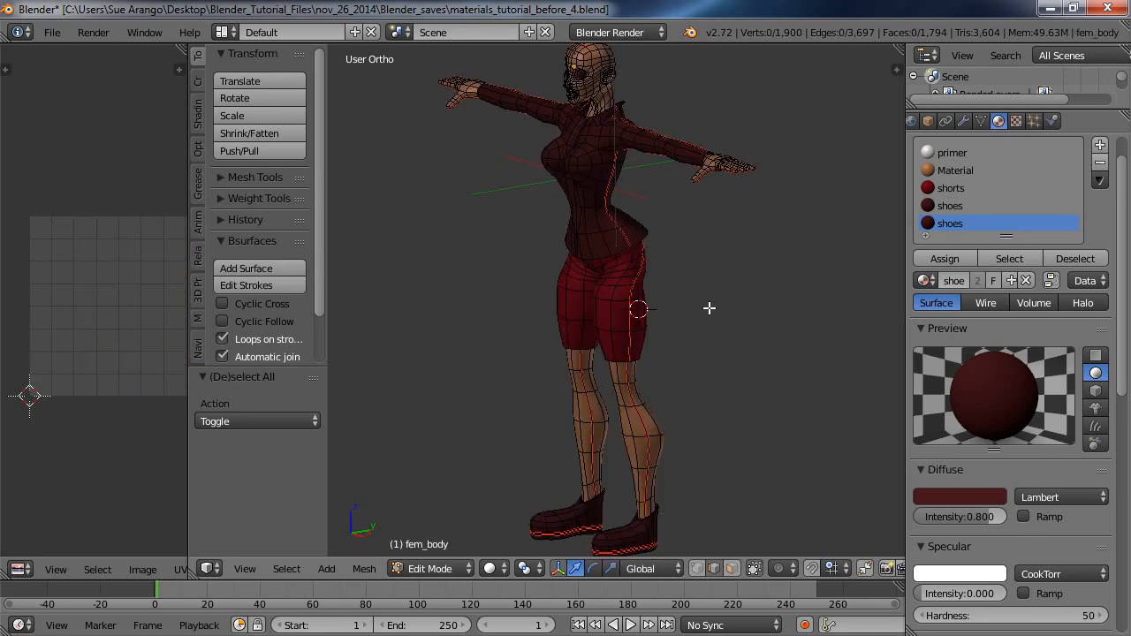
{"action": "key", "text": "c"}
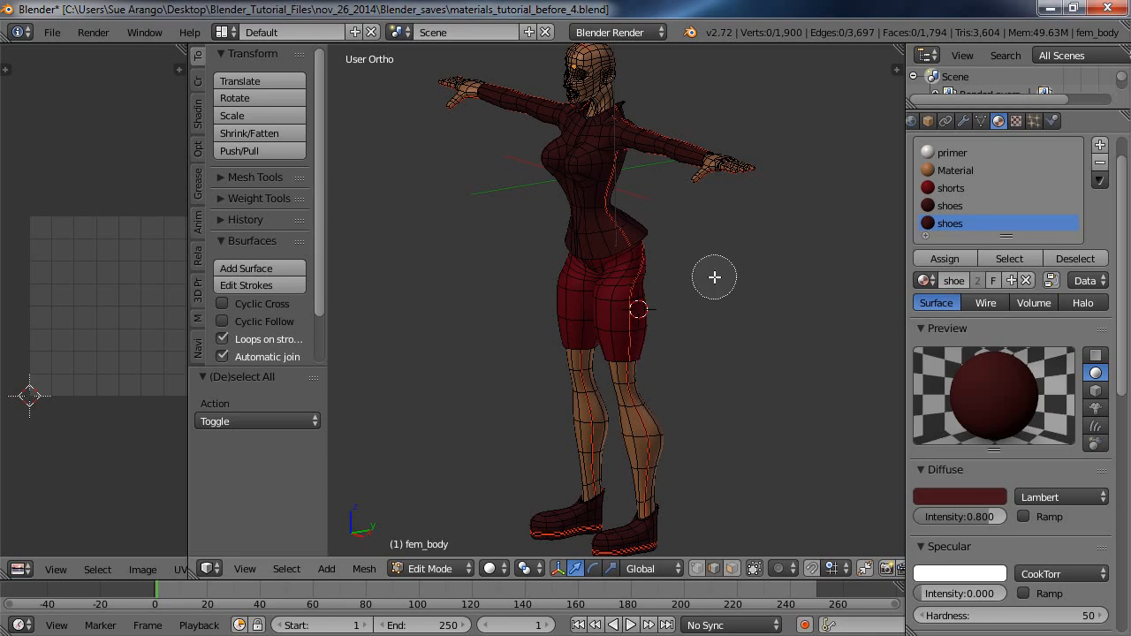
{"action": "scroll", "coordinate": [715, 278], "scroll_direction": "up", "scroll_amount": 5}
{"action": "scroll", "coordinate": [715, 278], "scroll_direction": "down", "scroll_amount": 6}
{"action": "scroll", "coordinate": [715, 277], "scroll_direction": "down", "scroll_amount": 8}
{"action": "scroll", "coordinate": [715, 278], "scroll_direction": "up", "scroll_amount": 10}
{"action": "scroll", "coordinate": [715, 277], "scroll_direction": "down", "scroll_amount": 4}
{"action": "scroll", "coordinate": [715, 278], "scroll_direction": "up", "scroll_amount": 4}
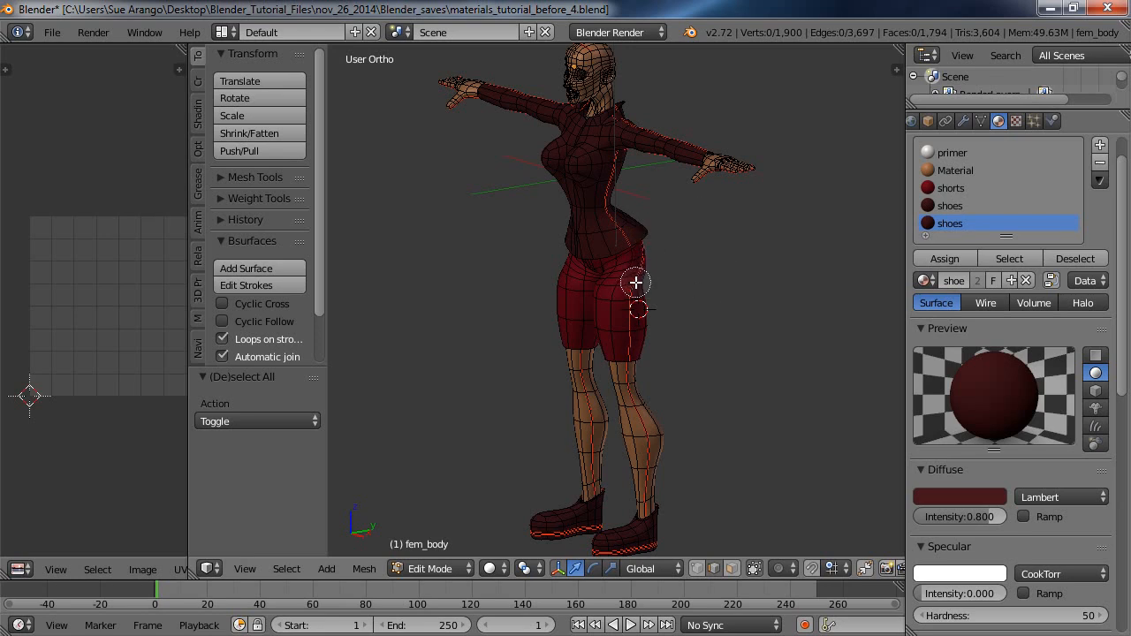
{"action": "mouse_move", "coordinate": [636, 283]}
{"action": "left_mouse_down"}
{"action": "mouse_move", "coordinate": [623, 305]}
{"action": "mouse_move", "coordinate": [627, 342]}
{"action": "mouse_move", "coordinate": [644, 267]}
{"action": "left_mouse_up"}
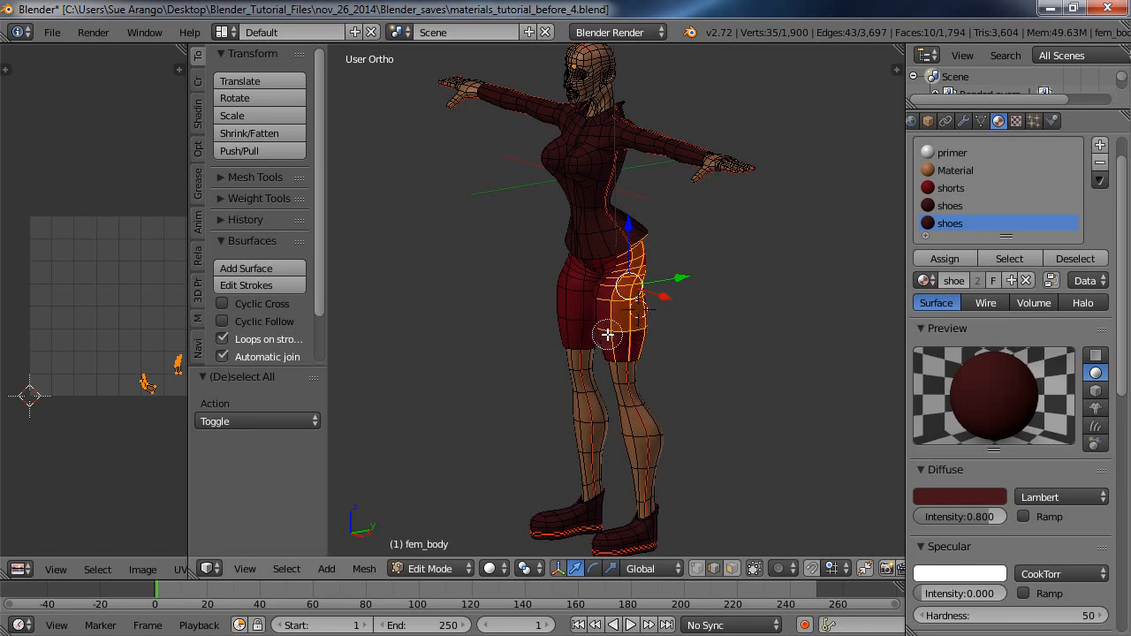
Deselect the front and upper faces of the shorts selection with the circle brush, keeping the outer side strip.
{"action": "middle_click", "coordinate": [607, 332]}
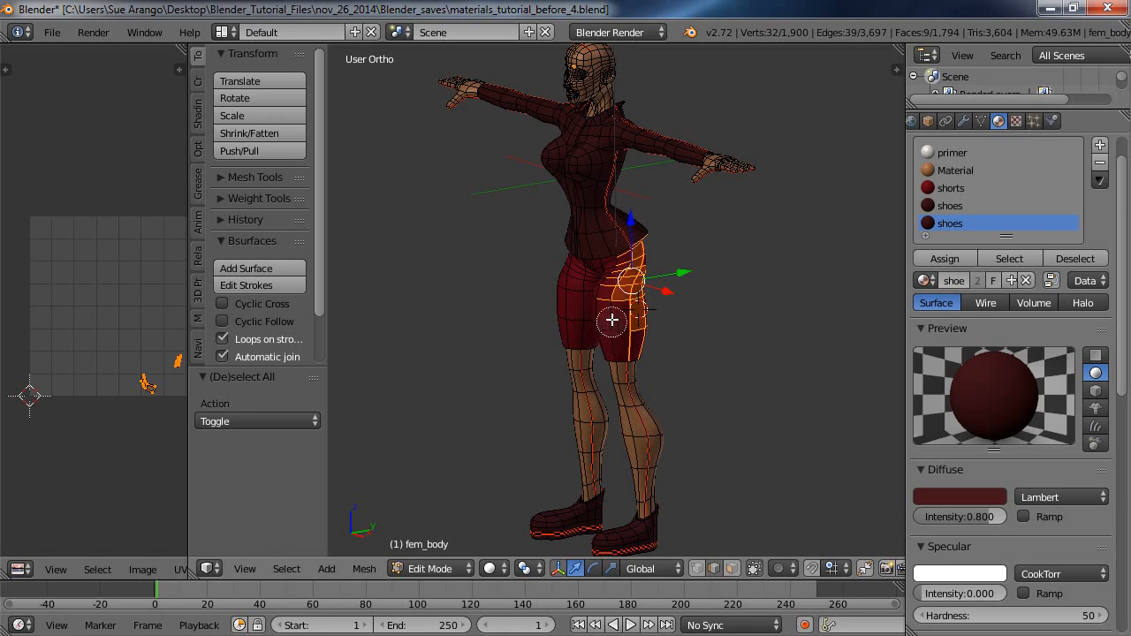
{"action": "middle_click", "coordinate": [609, 300]}
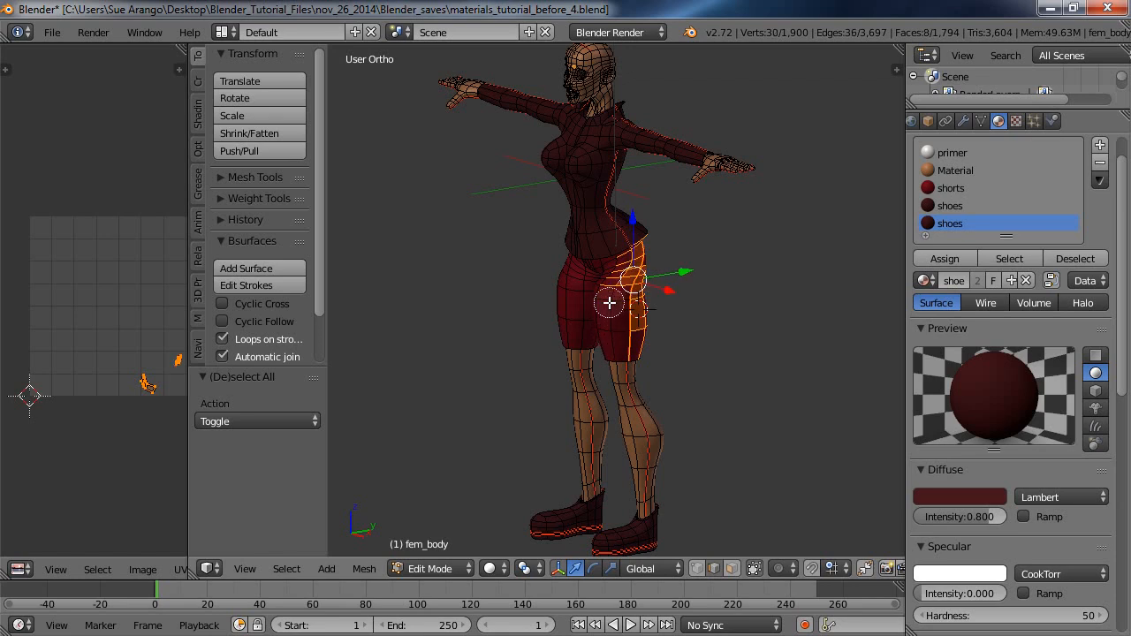
{"action": "middle_click_drag", "start_coordinate": [612, 293], "coordinate": [619, 253]}
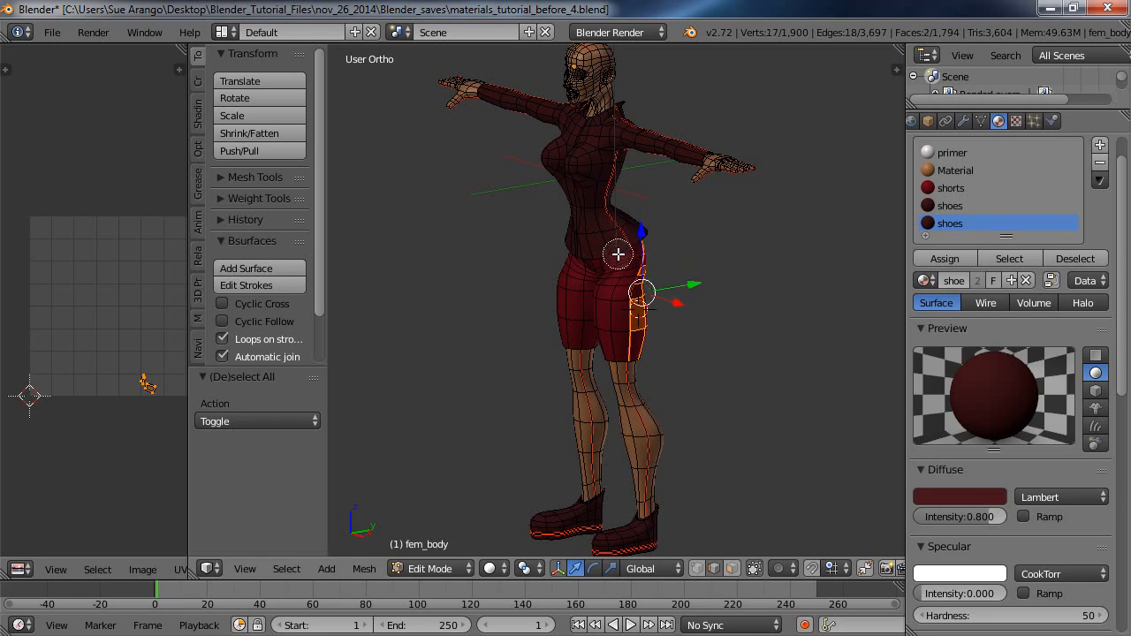
Circle-select the faces on the side and rear hip of the shorts with a resized brush.
{"action": "right_click", "coordinate": [724, 357]}
{"action": "middle_click_drag", "start_coordinate": [724, 357], "coordinate": [637, 343]}
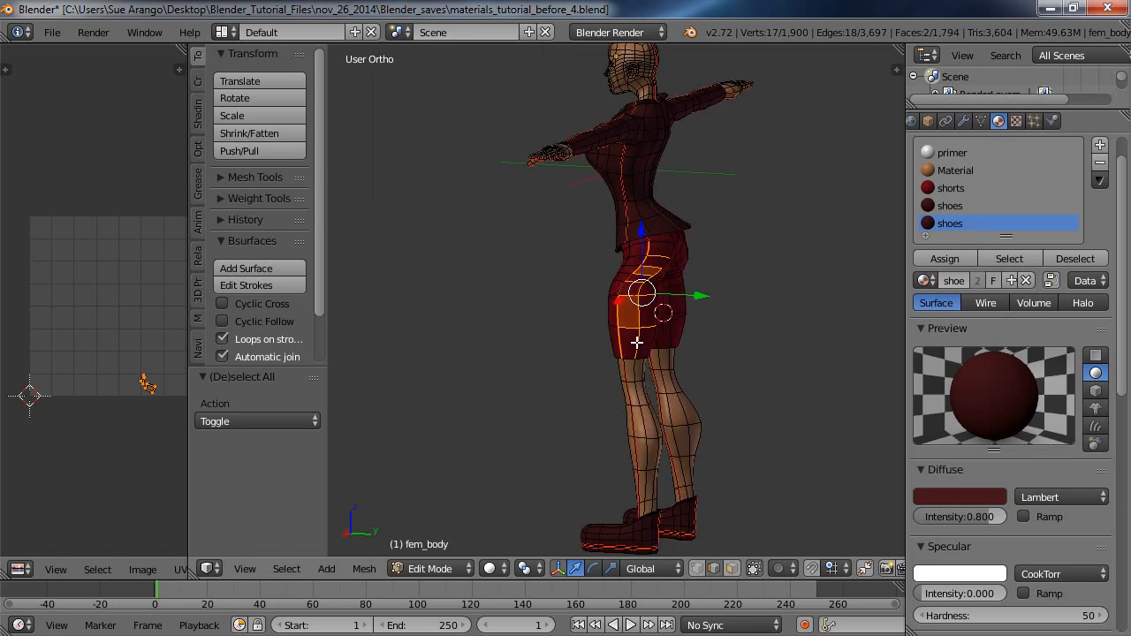
{"action": "key", "text": "c"}
{"action": "scroll", "coordinate": [719, 339], "scroll_direction": "up", "scroll_amount": 5}
{"action": "mouse_move", "coordinate": [669, 246]}
{"action": "left_mouse_down"}
{"action": "mouse_move", "coordinate": [630, 300]}
{"action": "mouse_move", "coordinate": [628, 349]}
{"action": "mouse_move", "coordinate": [651, 301]}
{"action": "mouse_move", "coordinate": [644, 349]}
{"action": "mouse_move", "coordinate": [634, 287]}
{"action": "left_mouse_up"}
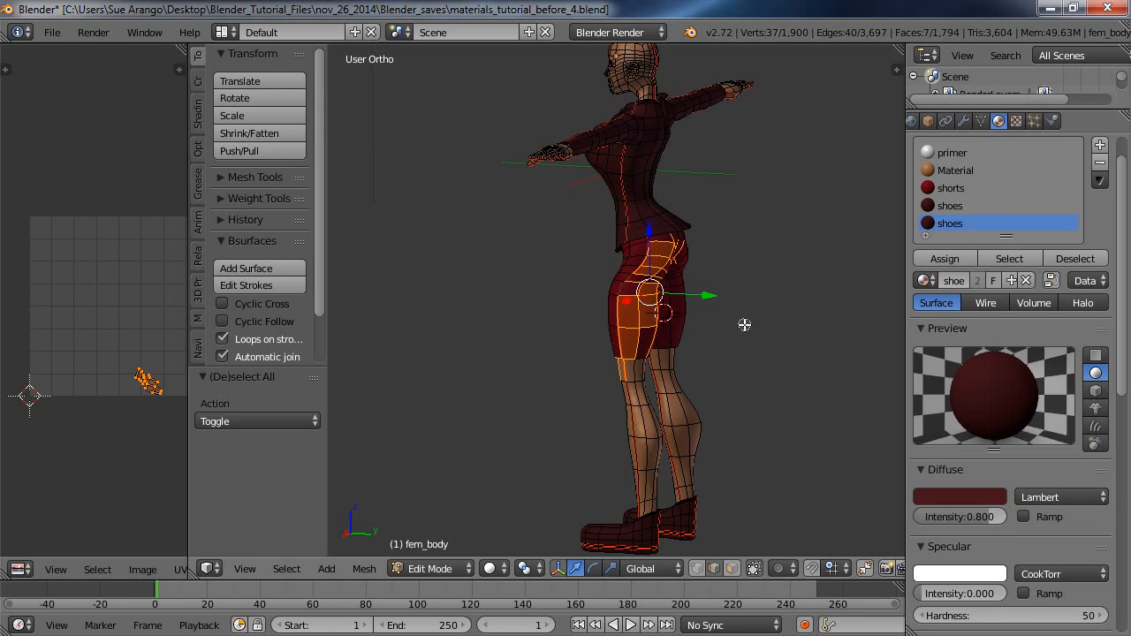
Deselect the extra faces across the seat of the shorts with the circle brush and hide the transform manipulator.
{"action": "middle_click_drag", "start_coordinate": [744, 325], "coordinate": [580, 310]}
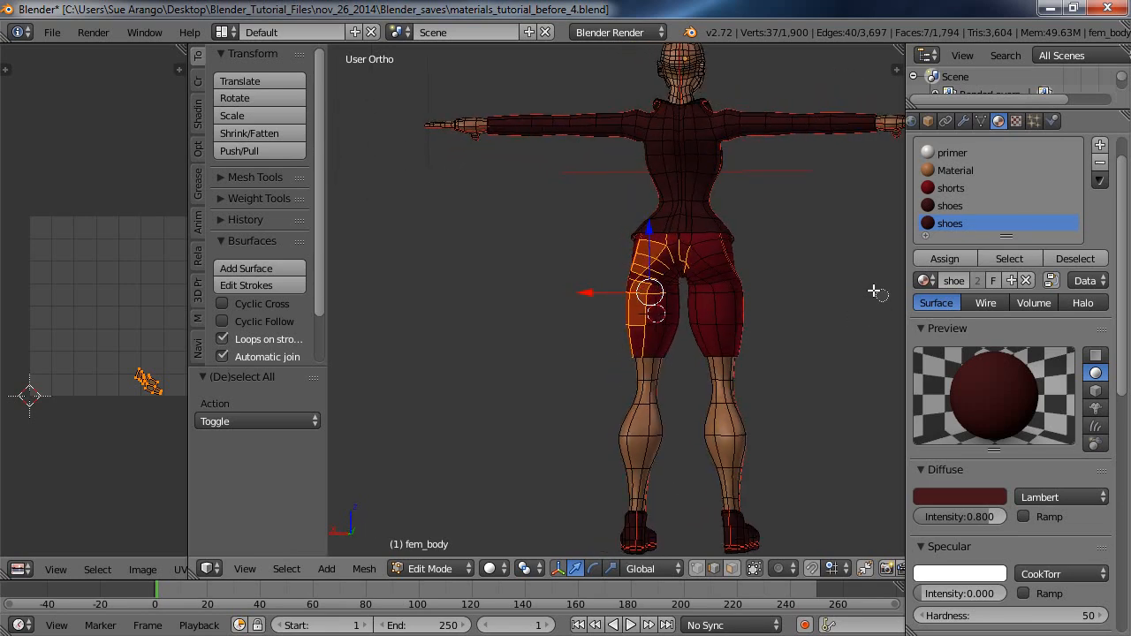
{"action": "right_click", "coordinate": [688, 257], "text": "alt+shift"}
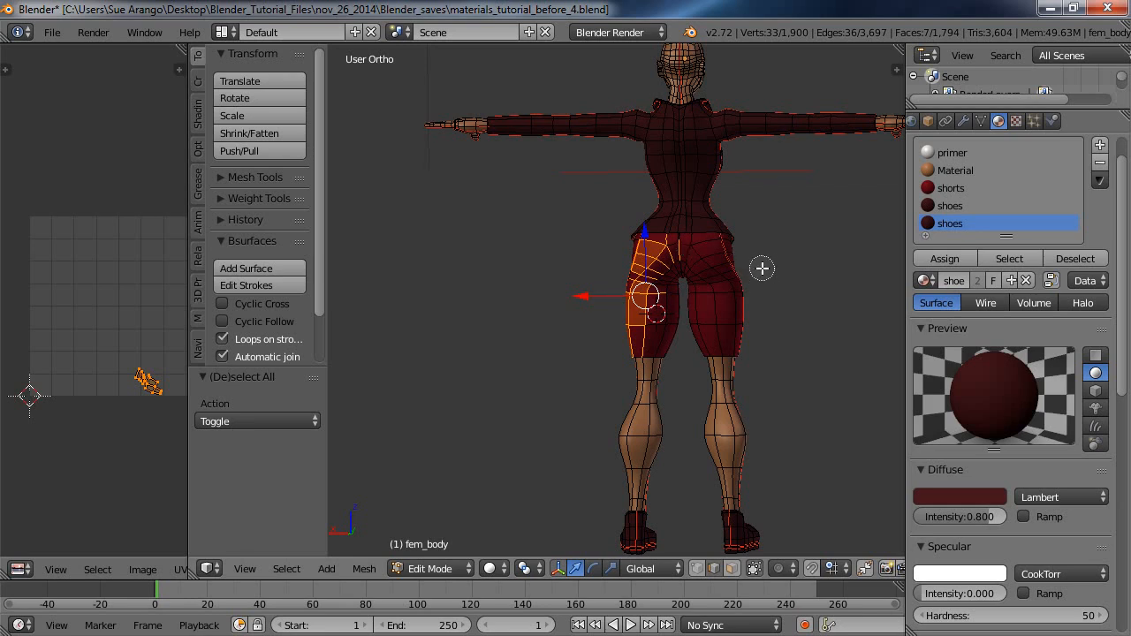
{"action": "left_click", "coordinate": [702, 255]}
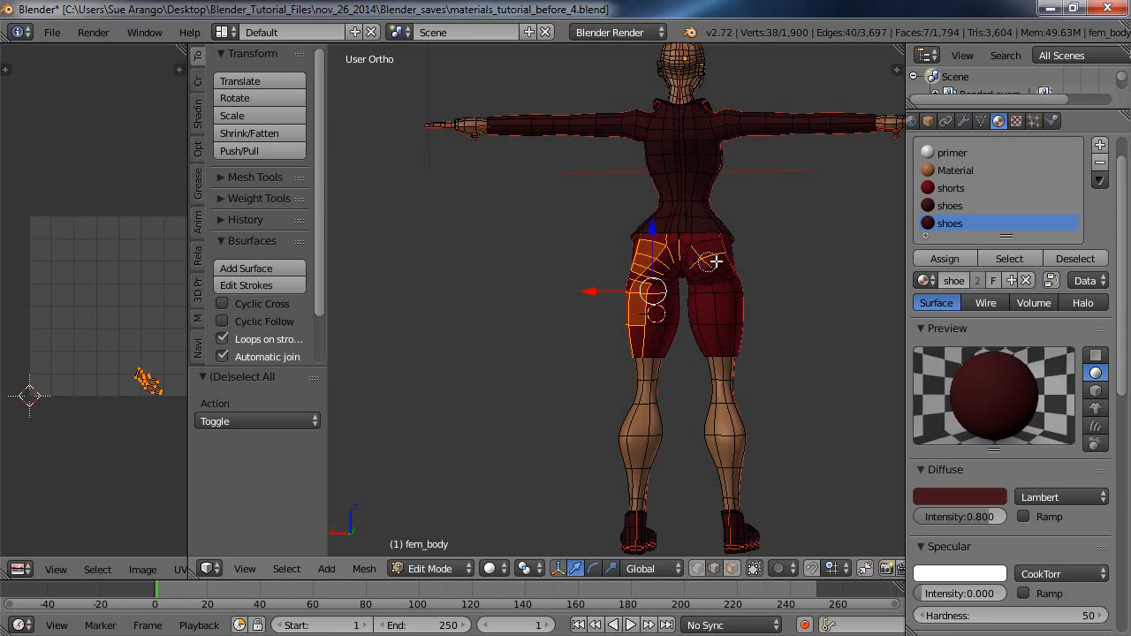
{"action": "right_click", "coordinate": [704, 255]}
{"action": "key", "text": "c"}
{"action": "middle_click", "coordinate": [704, 256]}
{"action": "mouse_move", "coordinate": [686, 254]}
{"action": "middle_mouse_down"}
{"action": "mouse_move", "coordinate": [663, 278]}
{"action": "mouse_move", "coordinate": [667, 291]}
{"action": "middle_mouse_up"}
{"action": "middle_click", "coordinate": [667, 292]}
{"action": "middle_click", "coordinate": [676, 235]}
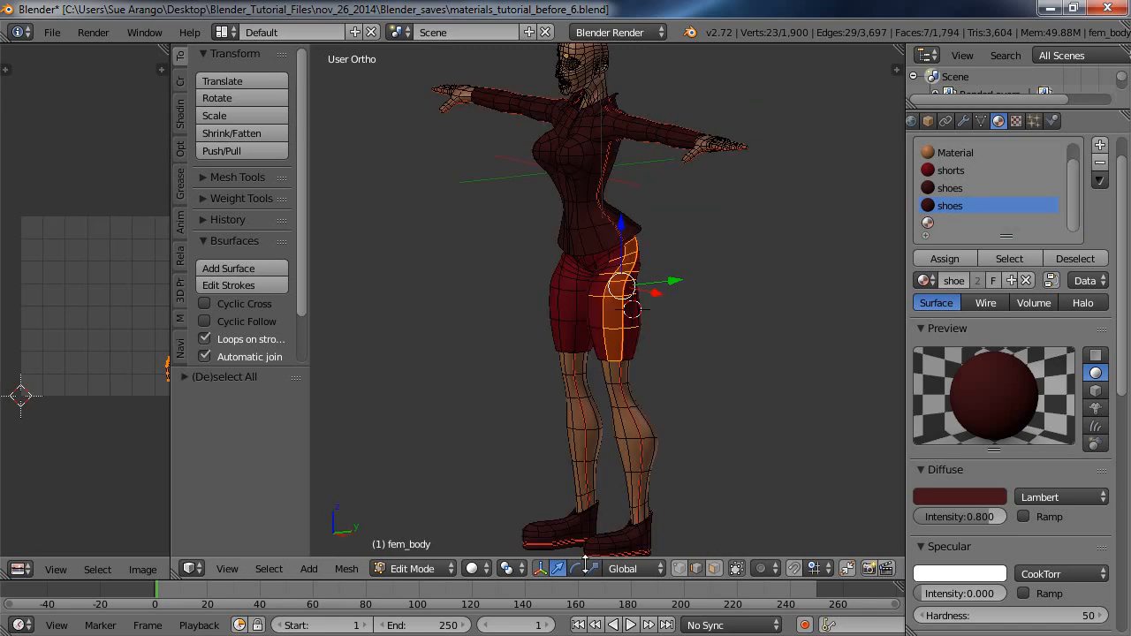
{"action": "left_click", "coordinate": [540, 568]}
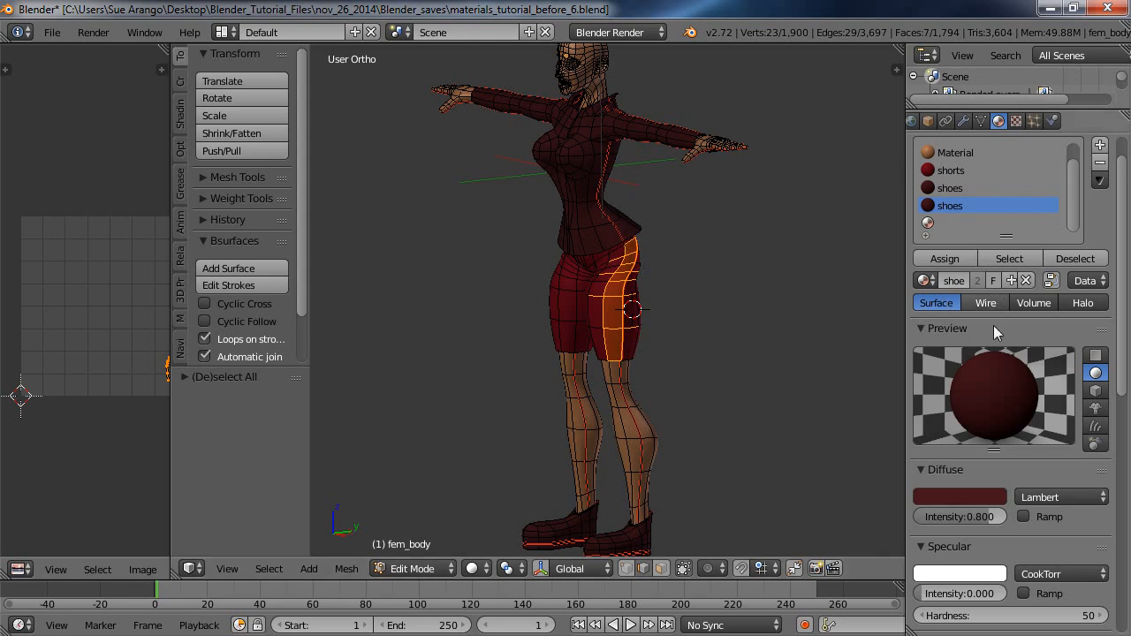
Add a new material to the body and assign it to the selected side strip of the shorts.
{"action": "left_click", "coordinate": [1100, 148]}
{"action": "left_click", "coordinate": [1017, 279]}
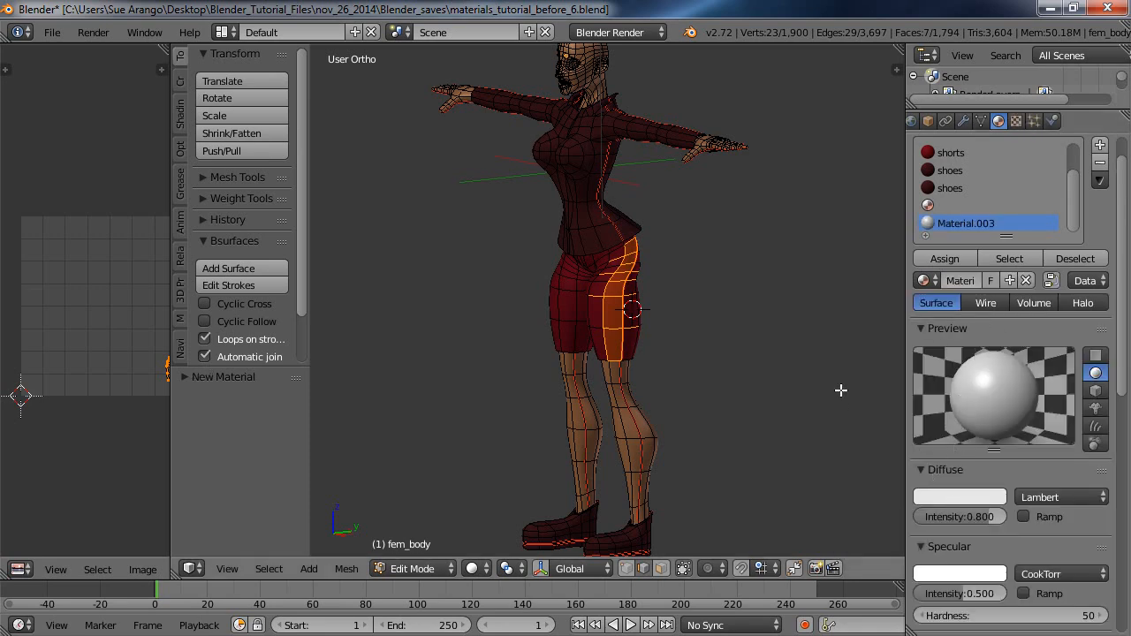
{"action": "left_click", "coordinate": [945, 258]}
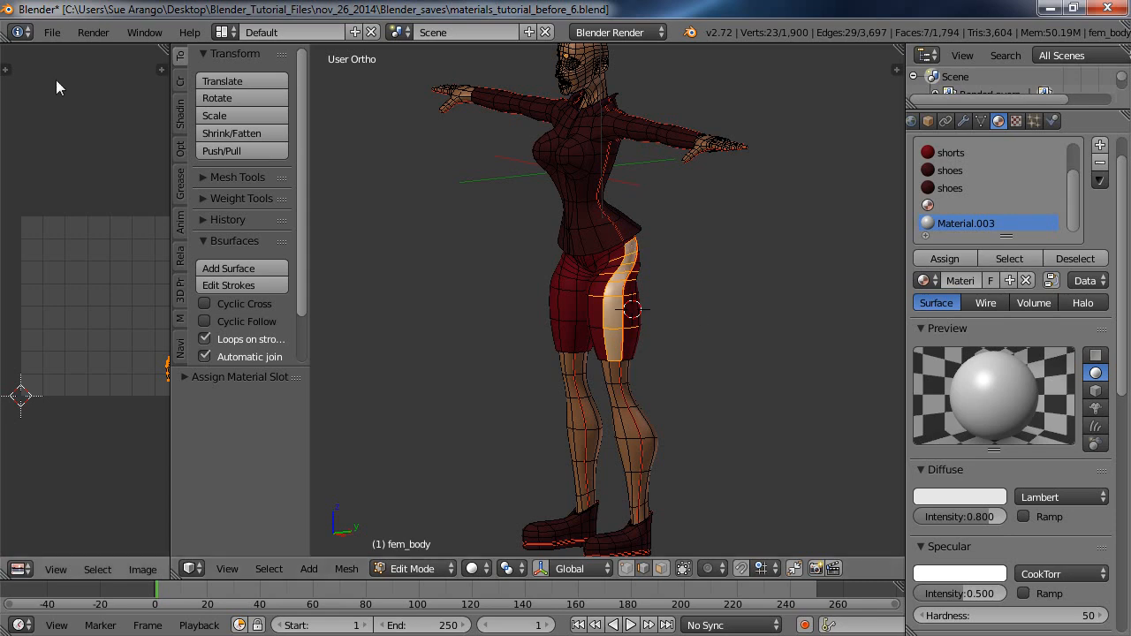
Render the model, view the striped shorts in a temporarily widened image editor, and close the render result.
{"action": "left_click", "coordinate": [95, 32]}
{"action": "left_click", "coordinate": [117, 53]}
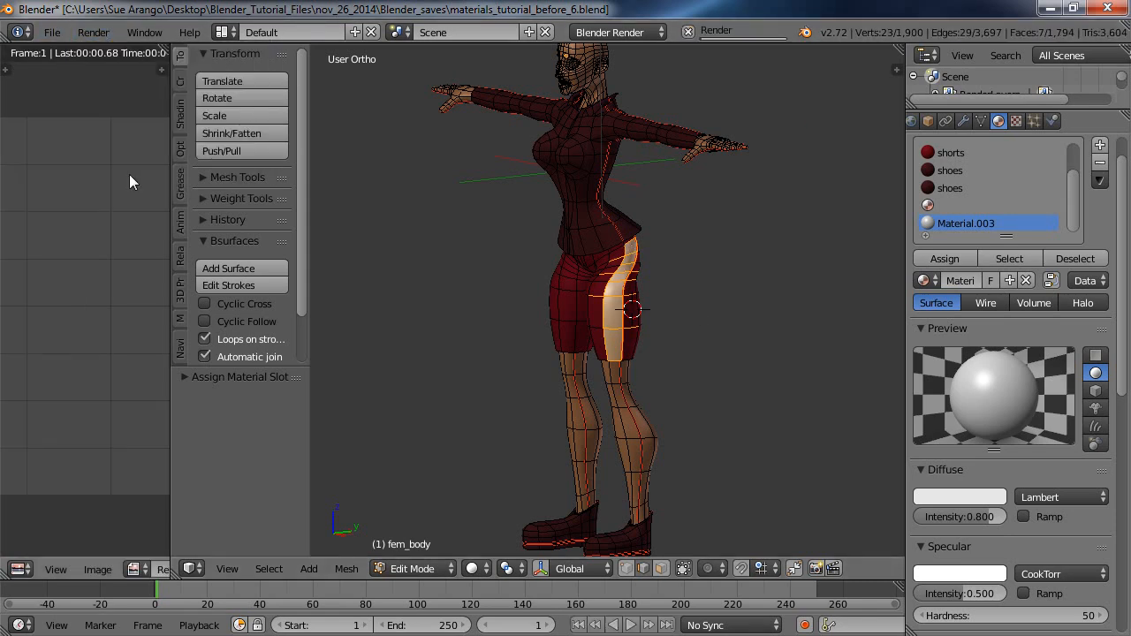
{"action": "left_click_drag", "start_coordinate": [171, 346], "coordinate": [294, 362]}
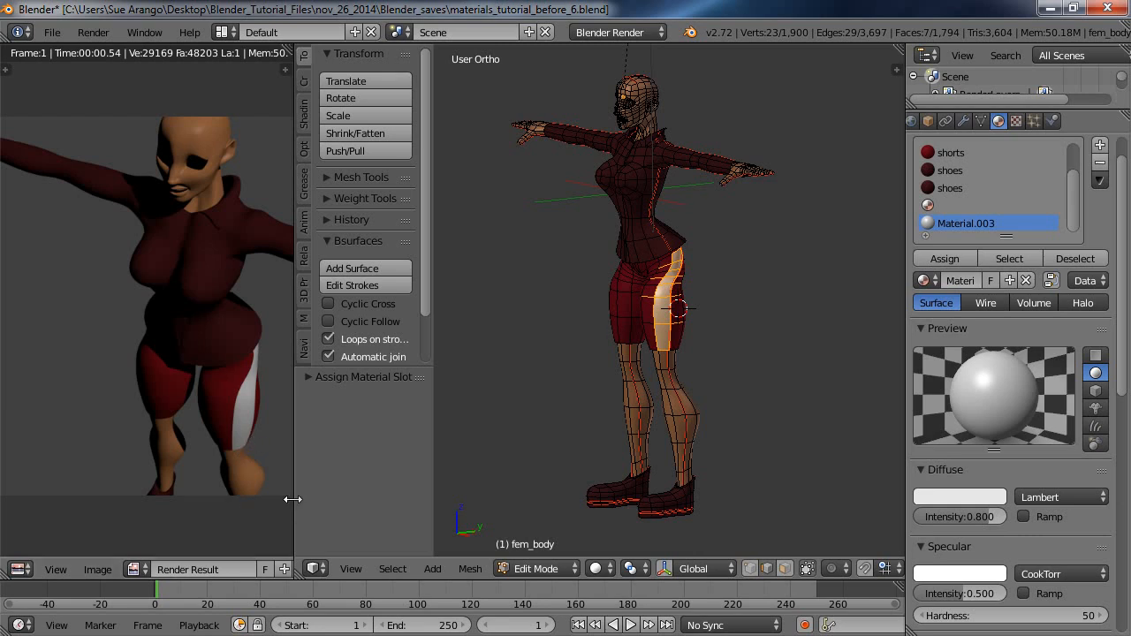
{"action": "left_click_drag", "start_coordinate": [294, 499], "coordinate": [365, 489]}
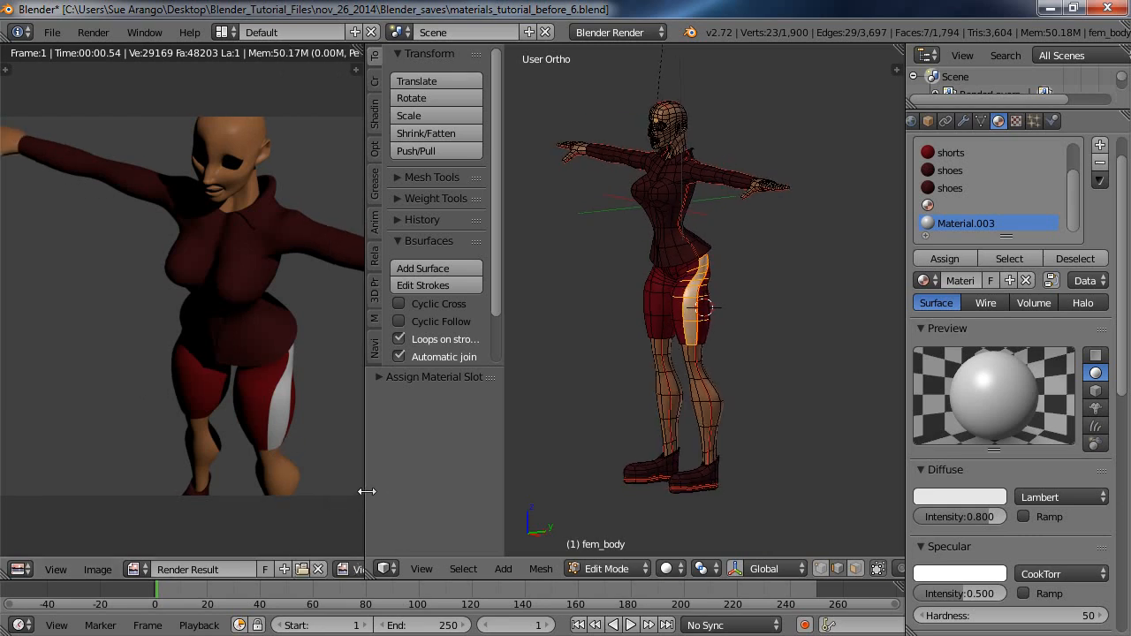
{"action": "left_click", "coordinate": [318, 569]}
{"action": "left_click_drag", "start_coordinate": [366, 501], "coordinate": [95, 453]}
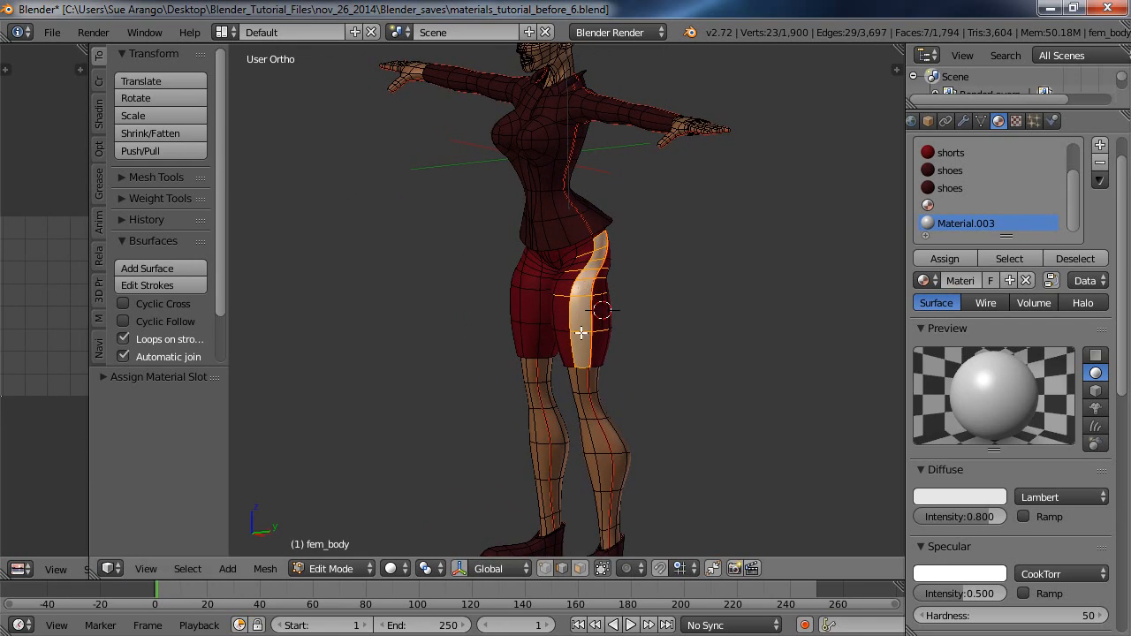
Switch the body to Object Mode and inspect the shorts' side stripe without the mesh wires.
{"action": "middle_click_drag", "start_coordinate": [669, 330], "coordinate": [607, 338]}
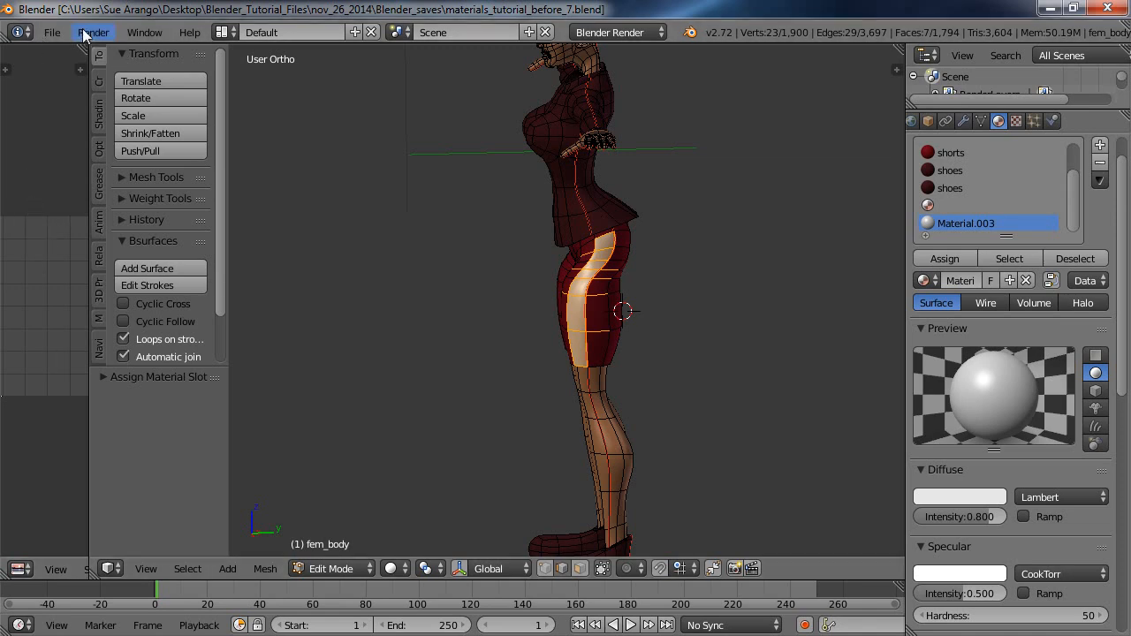
{"action": "left_click", "coordinate": [371, 568]}
{"action": "left_click", "coordinate": [365, 547]}
{"action": "middle_click_drag", "start_coordinate": [442, 394], "coordinate": [500, 381]}
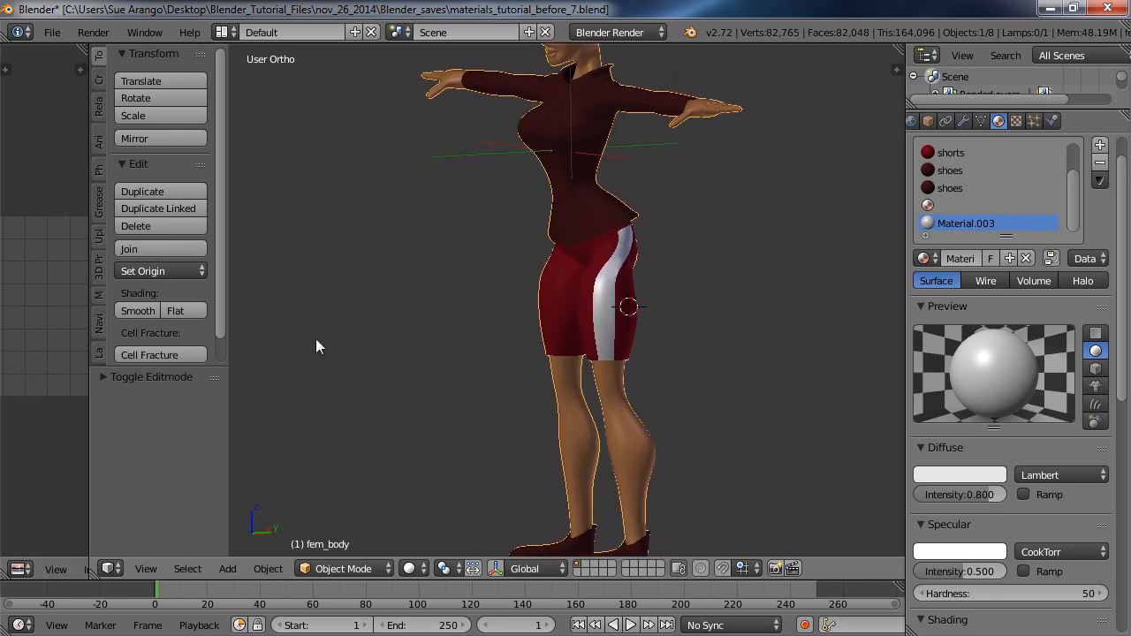
{"action": "mouse_move", "coordinate": [625, 378]}
{"action": "middle_mouse_down"}
{"action": "mouse_move", "coordinate": [537, 372]}
{"action": "mouse_move", "coordinate": [508, 383]}
{"action": "mouse_move", "coordinate": [726, 361]}
{"action": "mouse_move", "coordinate": [578, 374]}
{"action": "mouse_move", "coordinate": [644, 377]}
{"action": "middle_mouse_up"}
{"action": "scroll", "coordinate": [680, 373], "scroll_direction": "down", "scroll_amount": 3}
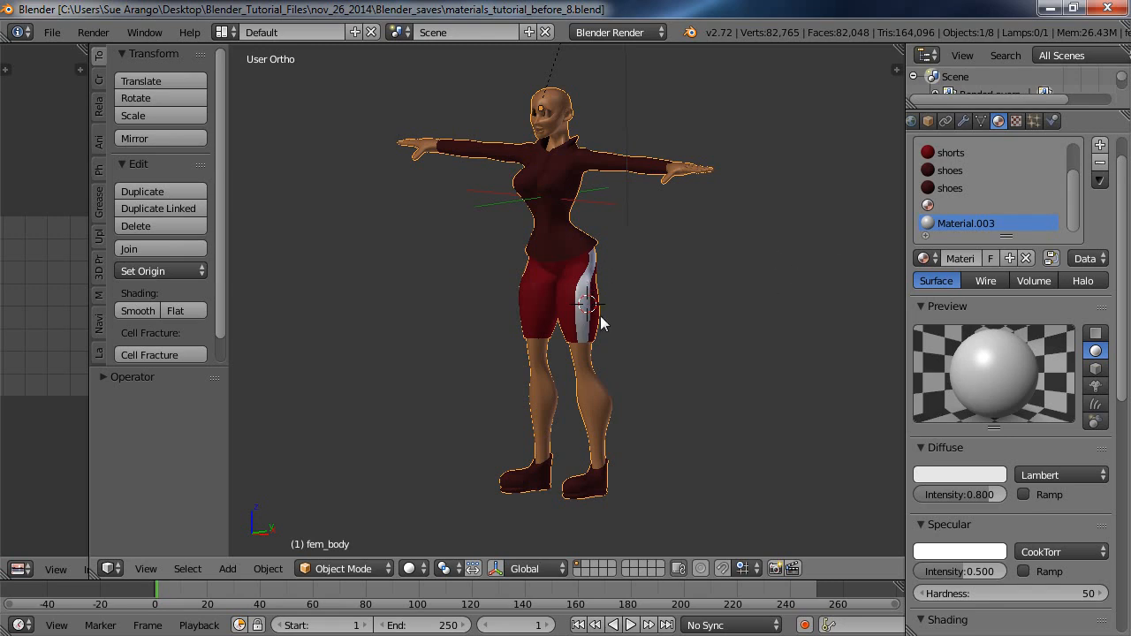
Unlink Material.003 and remove the two lowest material slots from the body in Object Mode.
{"action": "left_click", "coordinate": [381, 568]}
{"action": "left_click", "coordinate": [368, 529]}
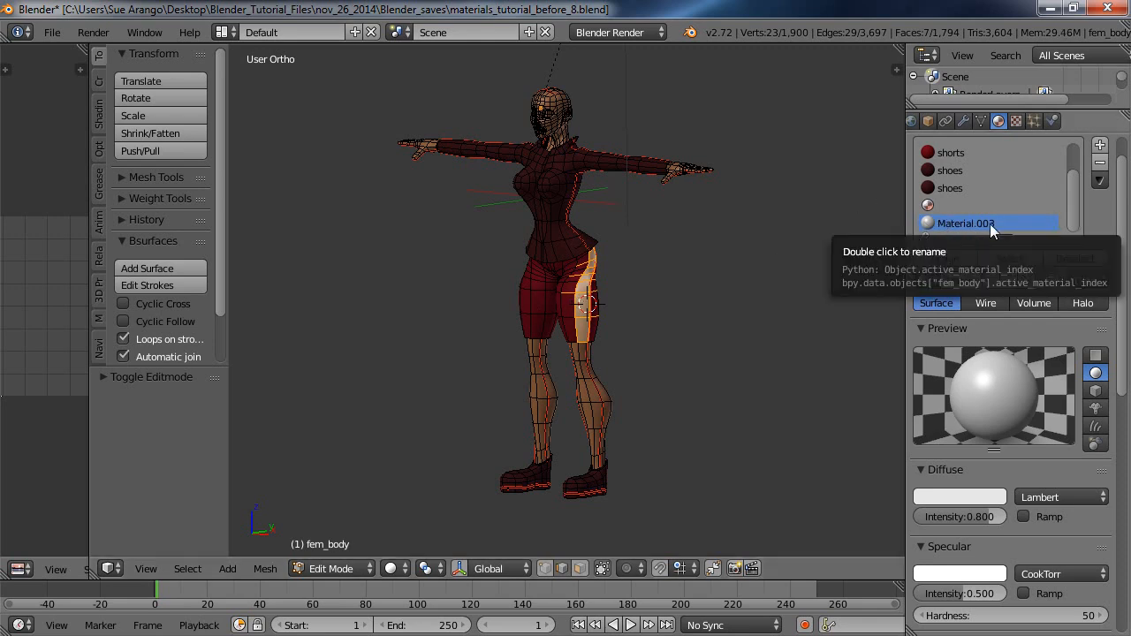
{"action": "left_click", "coordinate": [1026, 279]}
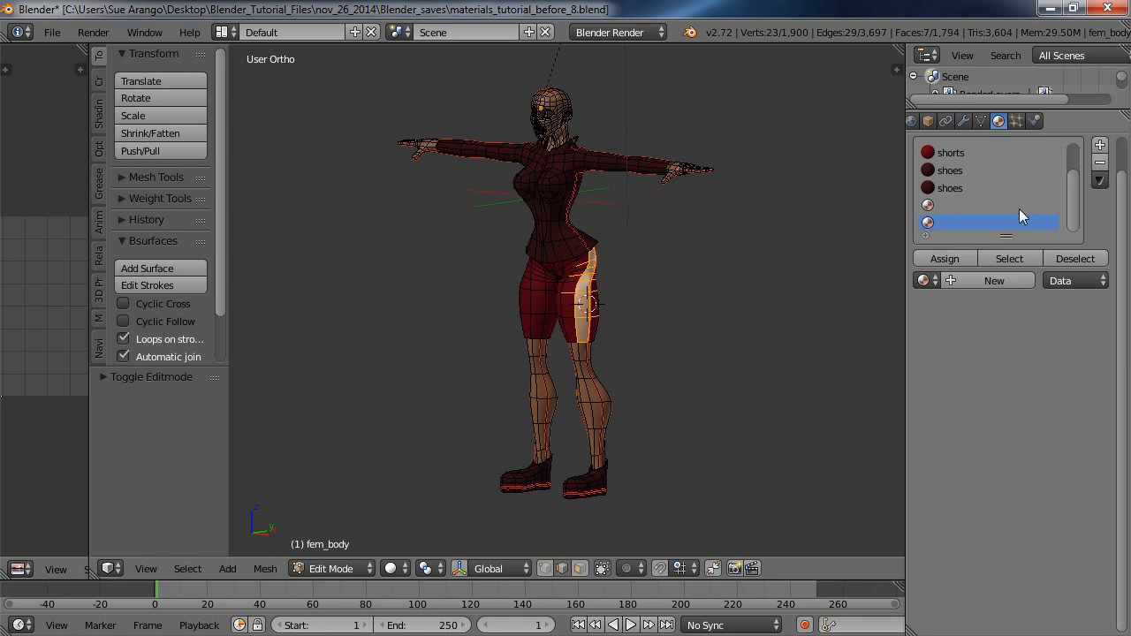
{"action": "left_click", "coordinate": [1100, 167]}
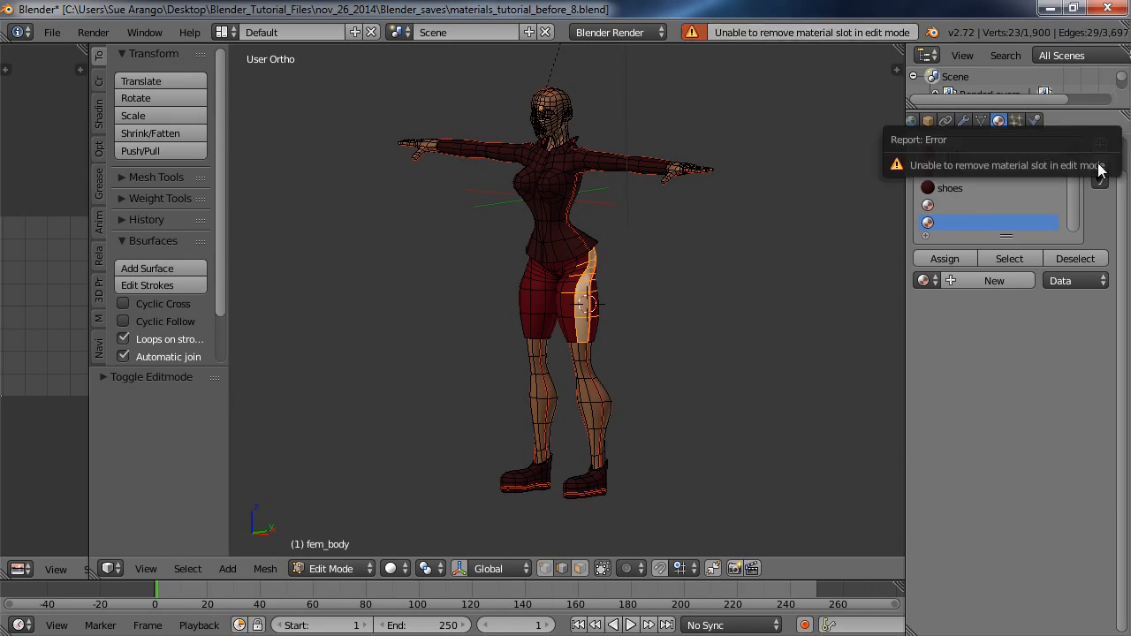
{"action": "left_click", "coordinate": [369, 569]}
{"action": "left_click", "coordinate": [359, 546]}
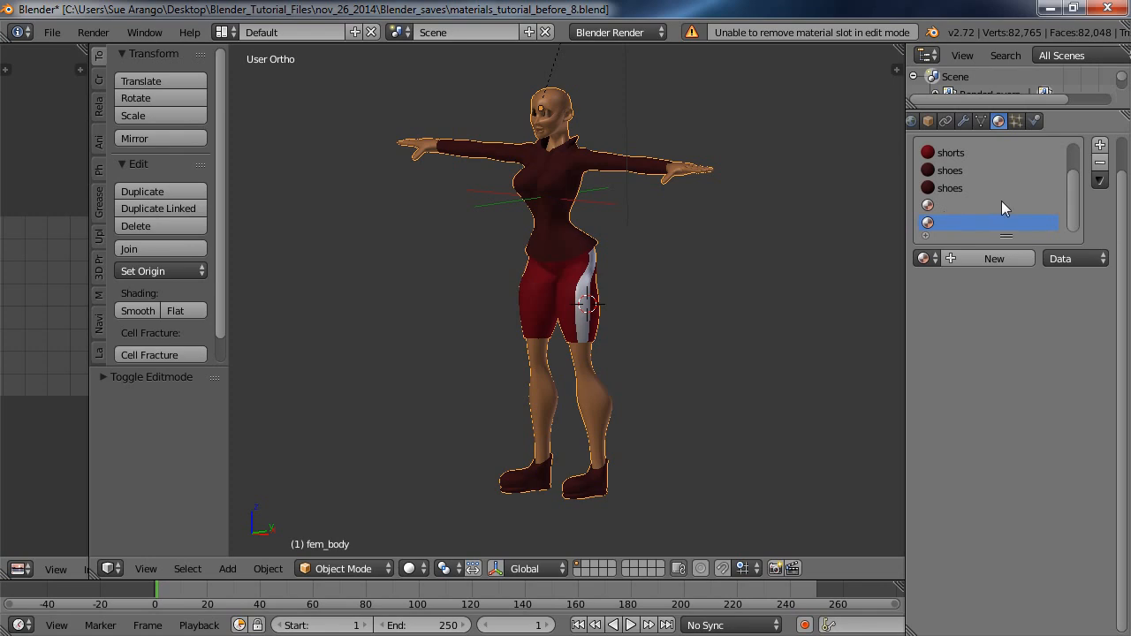
{"action": "left_click", "coordinate": [1099, 166]}
{"action": "left_click", "coordinate": [1100, 167]}
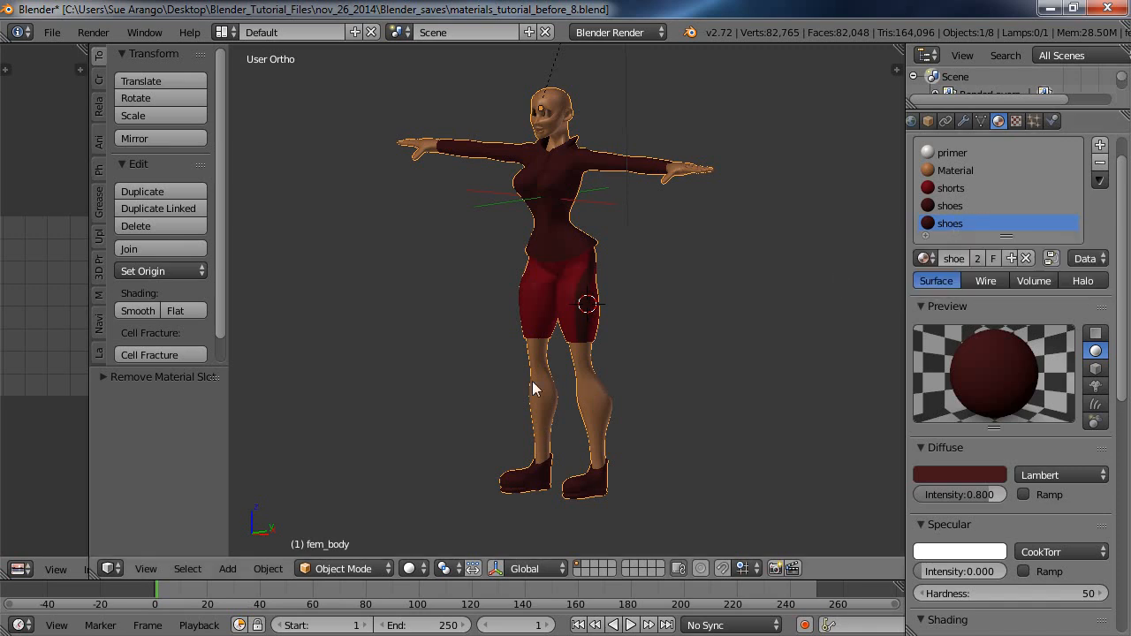
Assign the shorts material to the selected side strip in Edit Mode and clear the mesh selection.
{"action": "left_click", "coordinate": [389, 569]}
{"action": "left_click", "coordinate": [368, 528]}
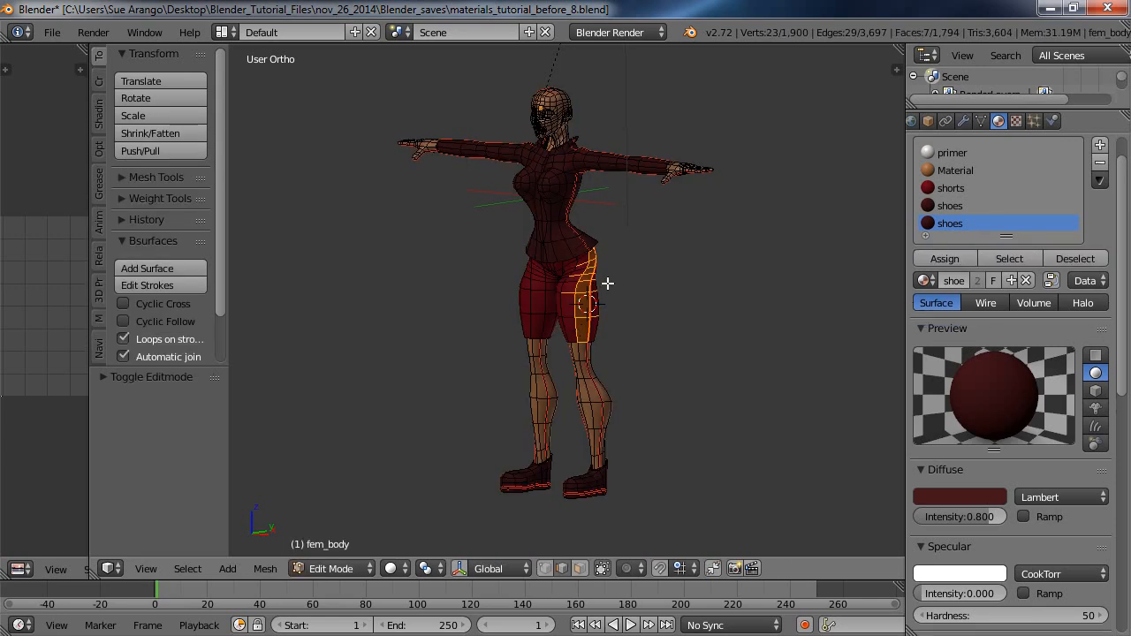
{"action": "left_click", "coordinate": [953, 189]}
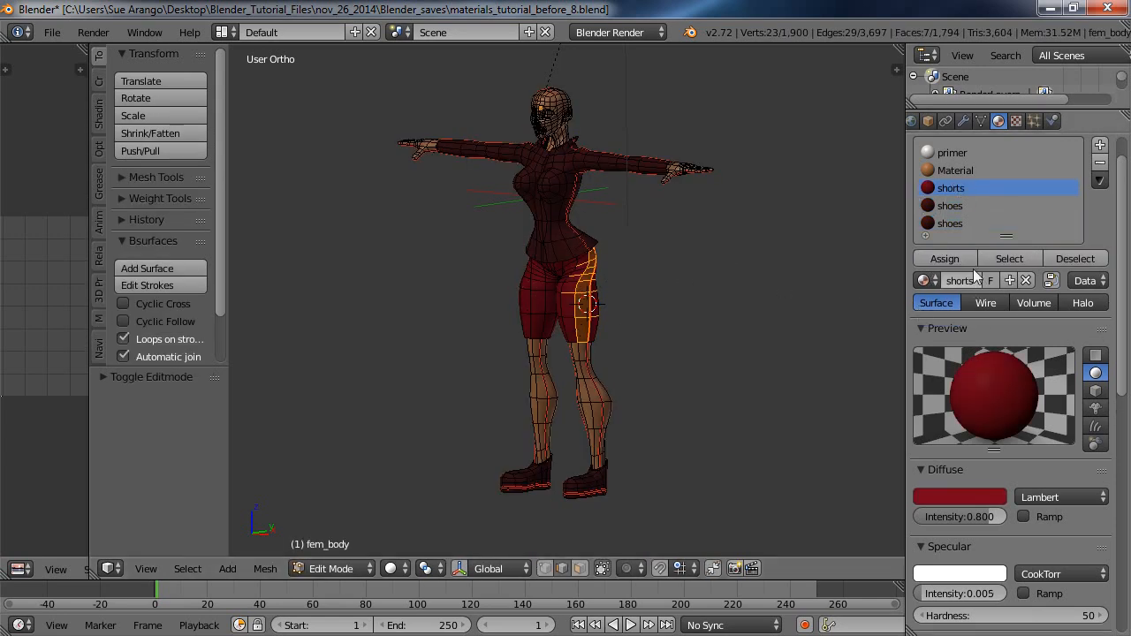
{"action": "left_click", "coordinate": [944, 261]}
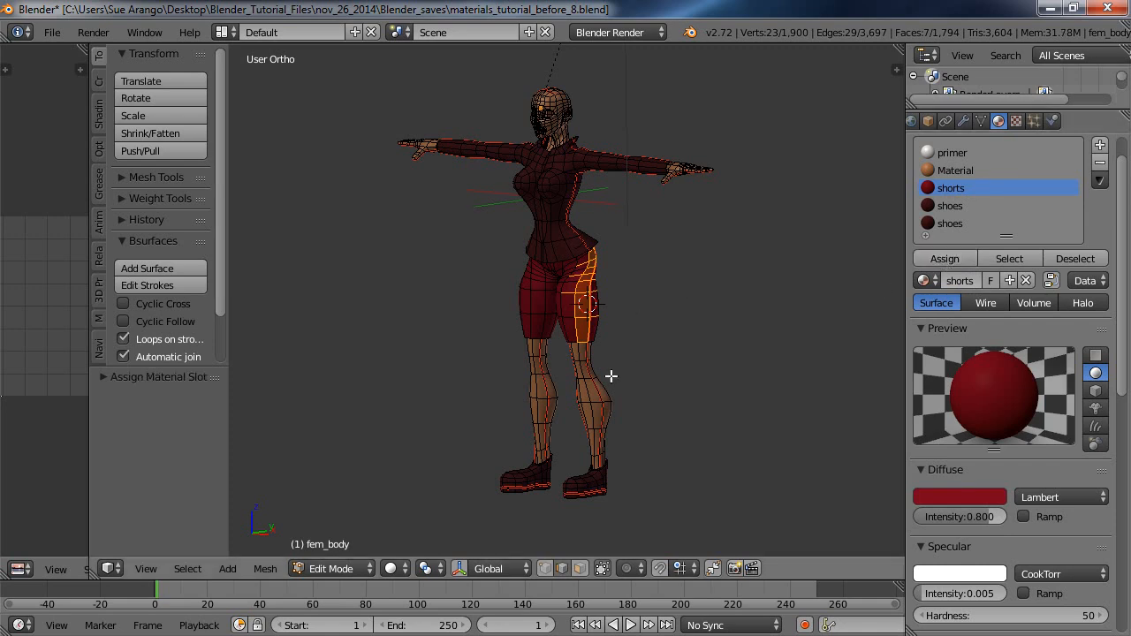
{"action": "key", "text": "a"}
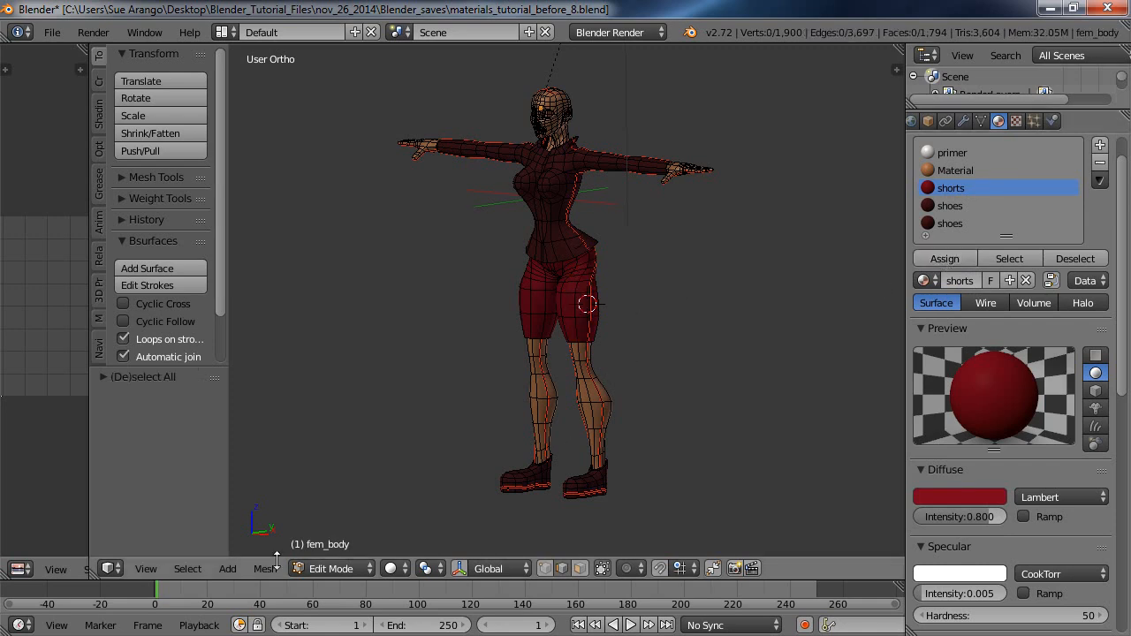
Return the body to Object Mode and render it to check the plain shorts in the resized image editor.
{"action": "left_click", "coordinate": [371, 569]}
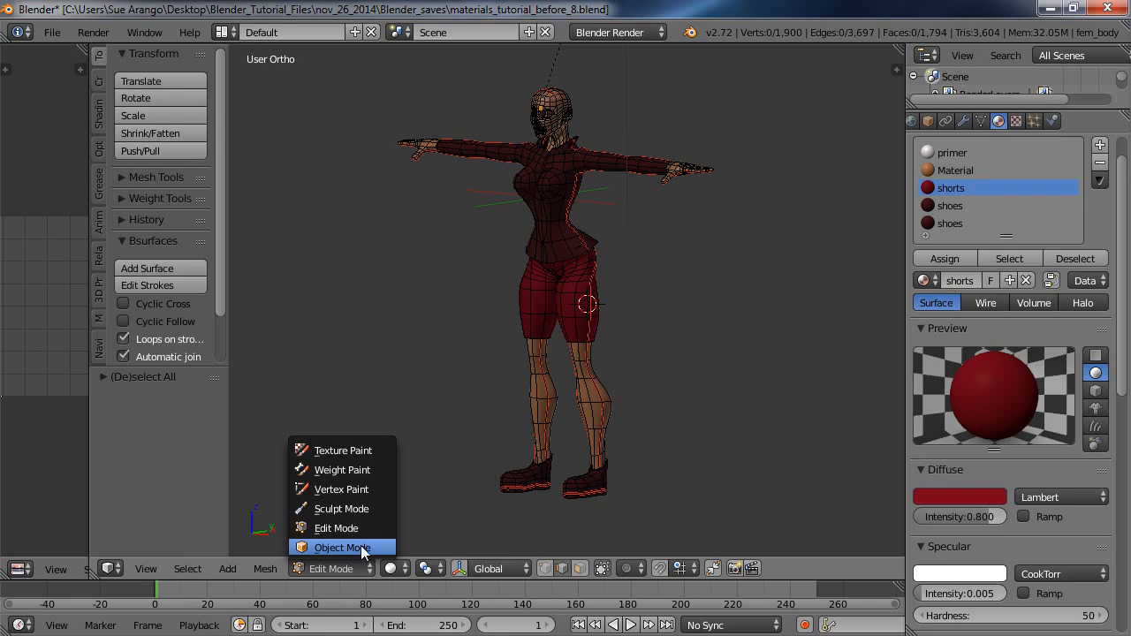
{"action": "left_click", "coordinate": [360, 546]}
{"action": "middle_click_drag", "start_coordinate": [762, 376], "coordinate": [792, 369]}
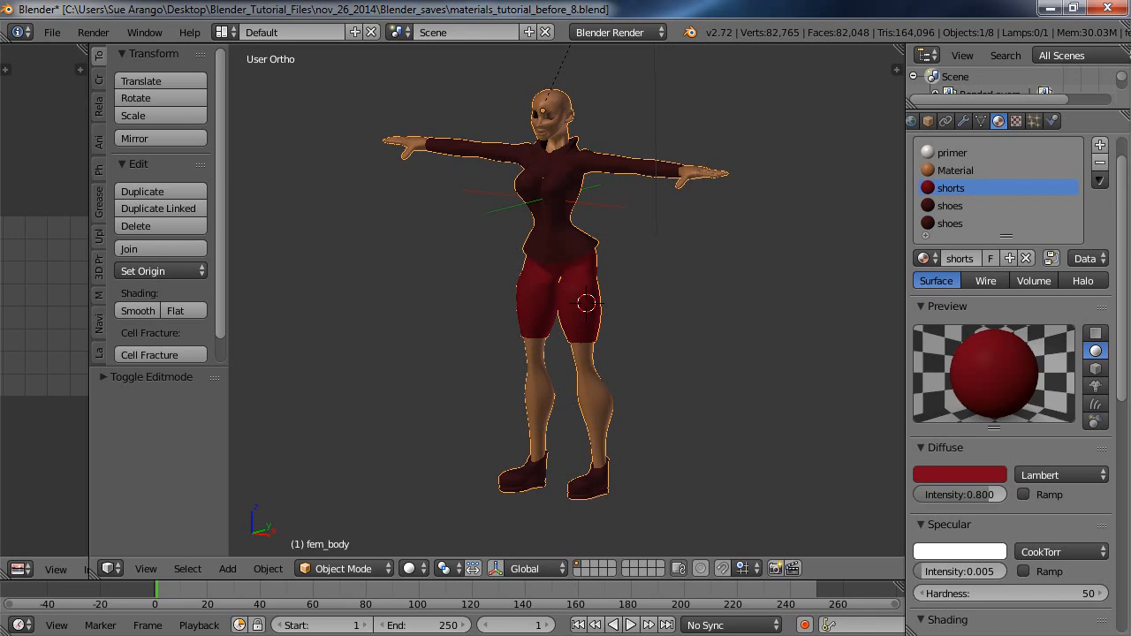
{"action": "key", "text": "F12"}
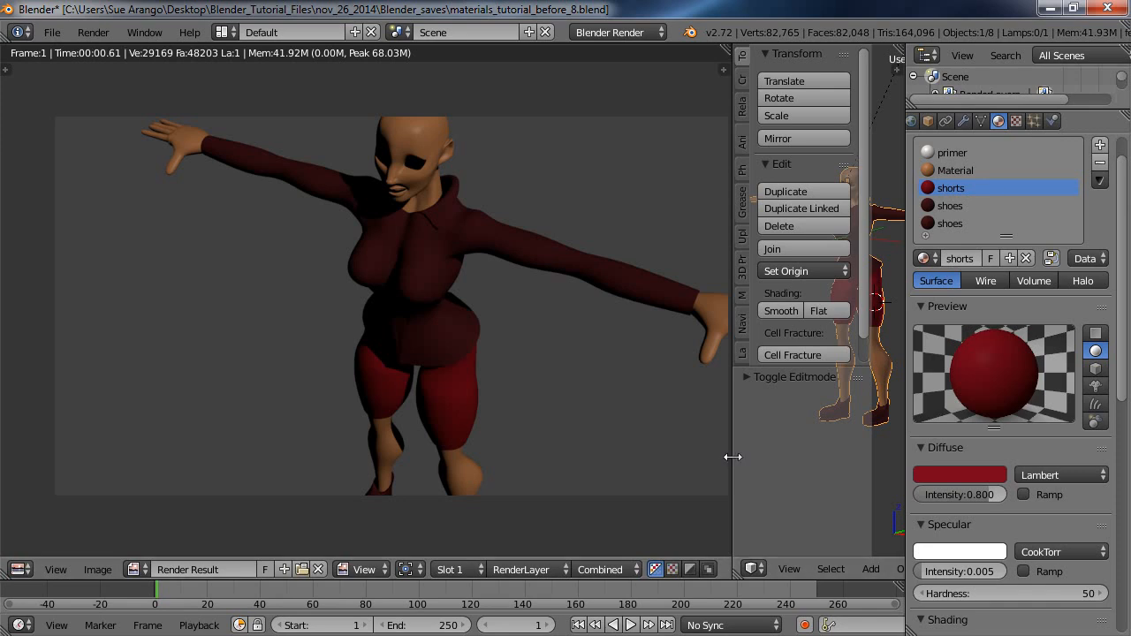
{"action": "left_click_drag", "start_coordinate": [733, 457], "coordinate": [419, 428]}
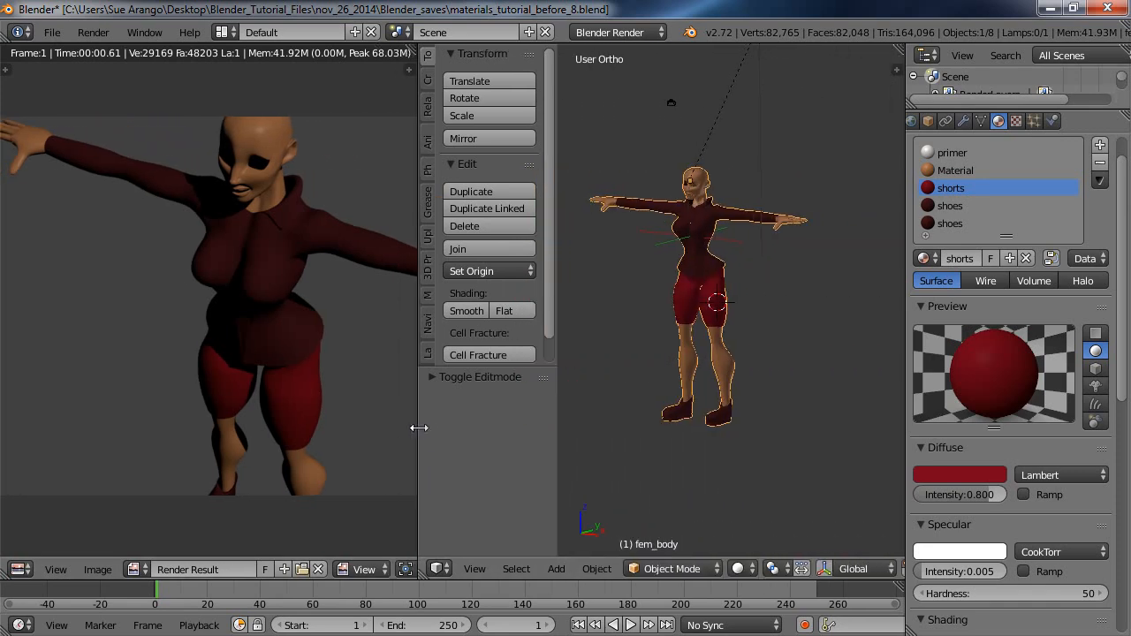